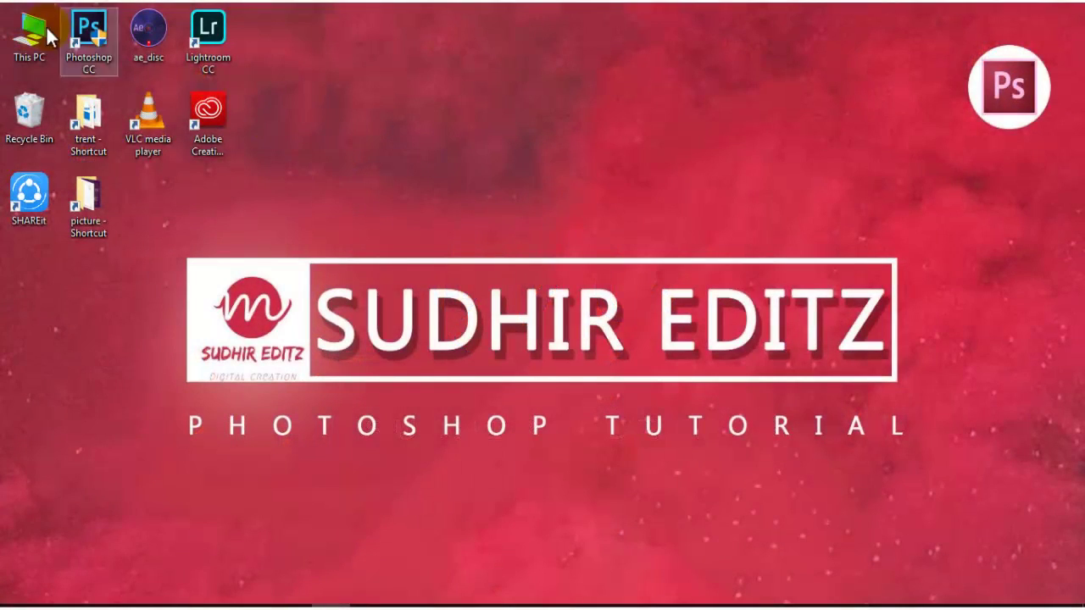
# Launch Photoshop CC from its desktop shortcut and wait for the empty workspace.
pyautogui.doubleClick(83, 33)
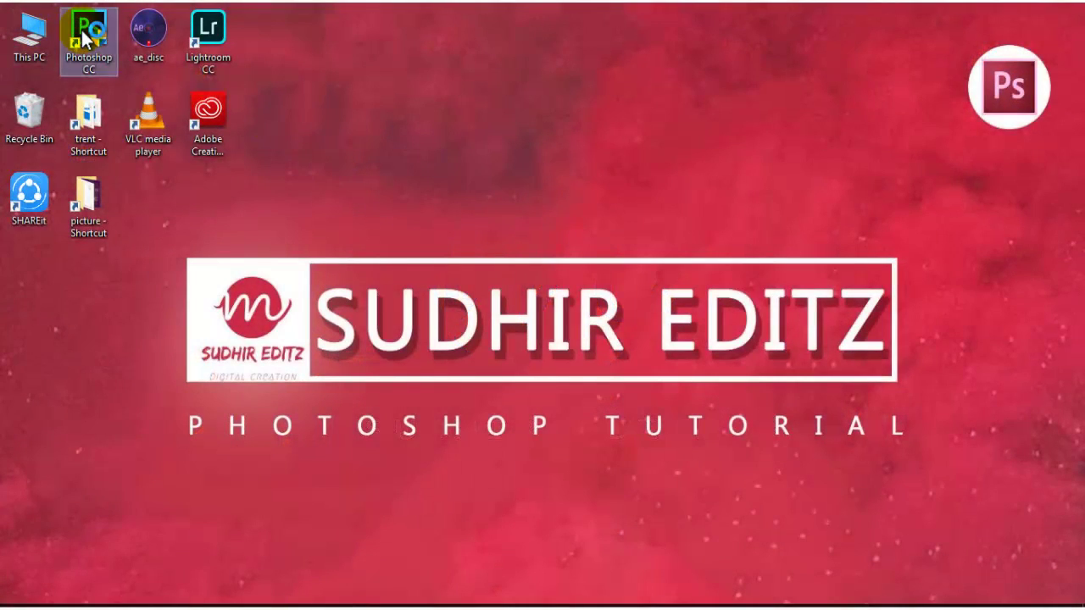
pyautogui.click(455, 427)
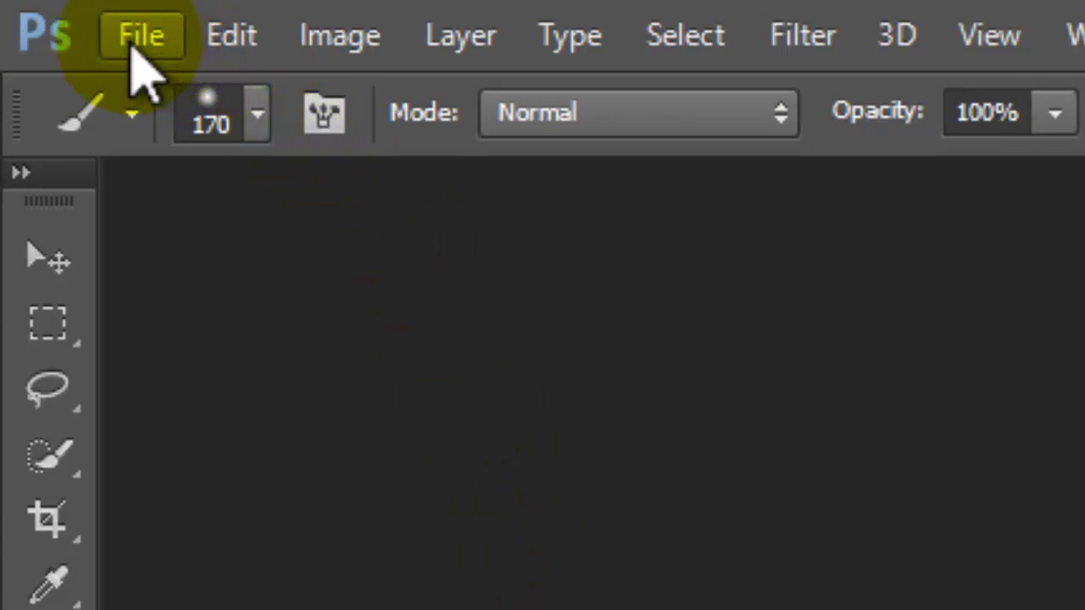
# Open IMG_6868 from Downloads, dock it as a tab, and create a Background copy layer.
pyautogui.click(133, 38)
pyautogui.click(72, 64)
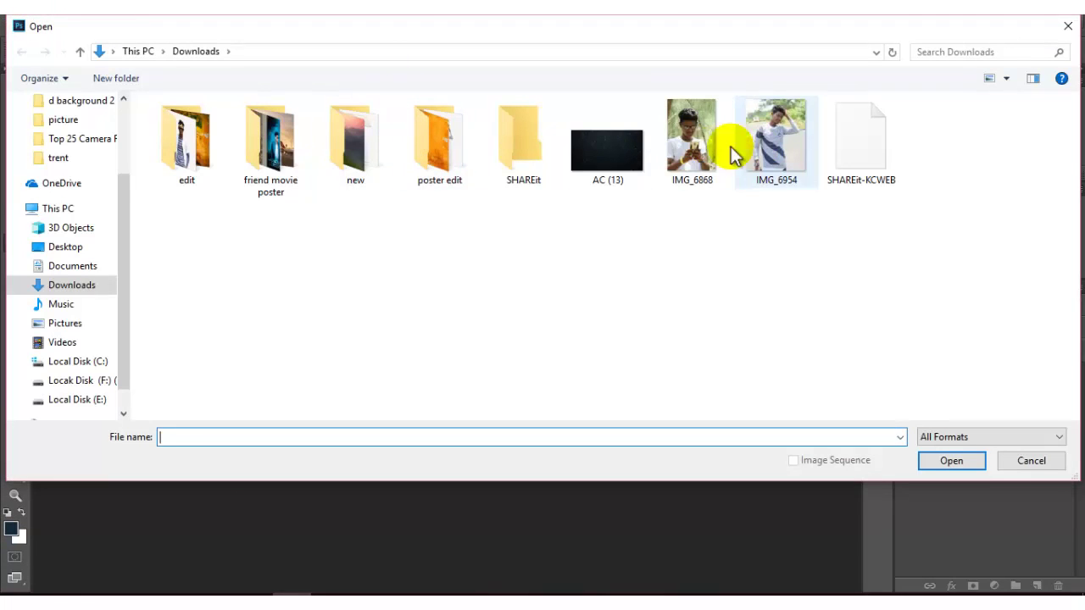
pyautogui.click(692, 140)
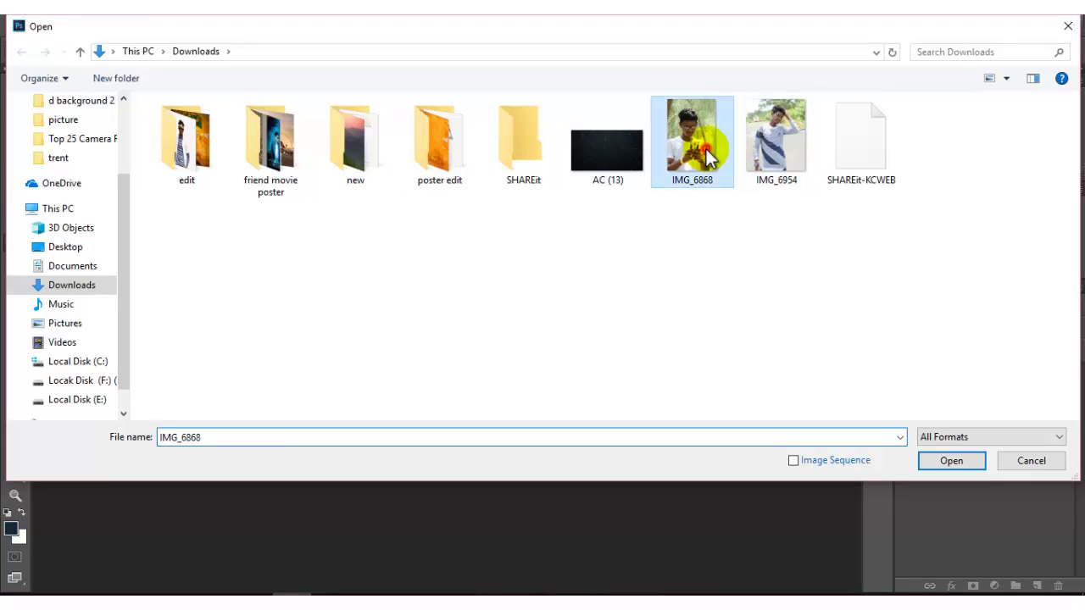
pyautogui.click(945, 461)
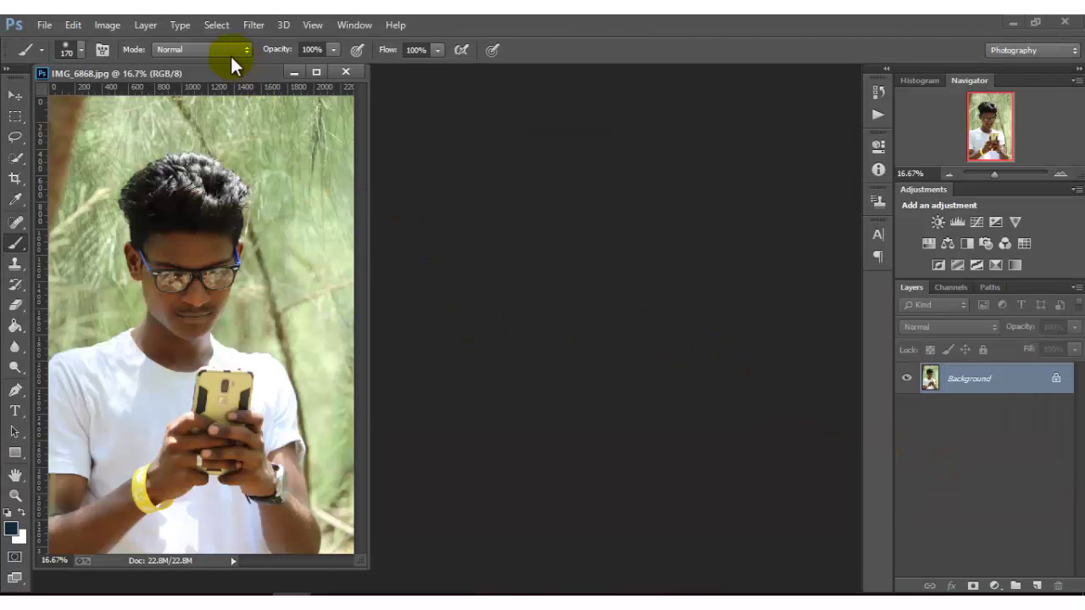
pyautogui.moveTo(235, 76); pyautogui.dragTo(300, 69)
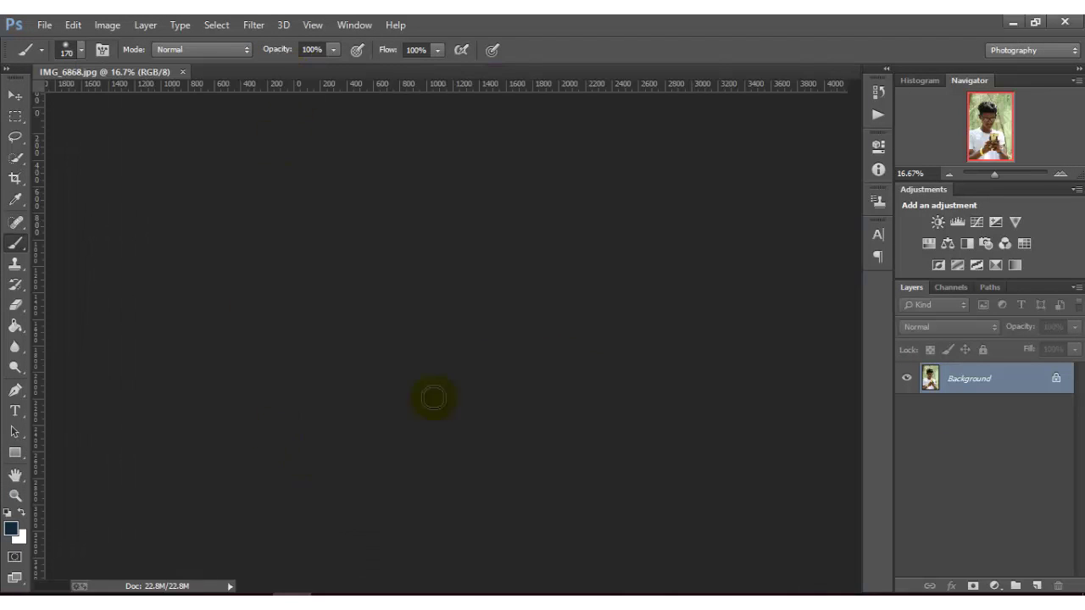
pyautogui.moveTo(967, 385); pyautogui.dragTo(1035, 584)
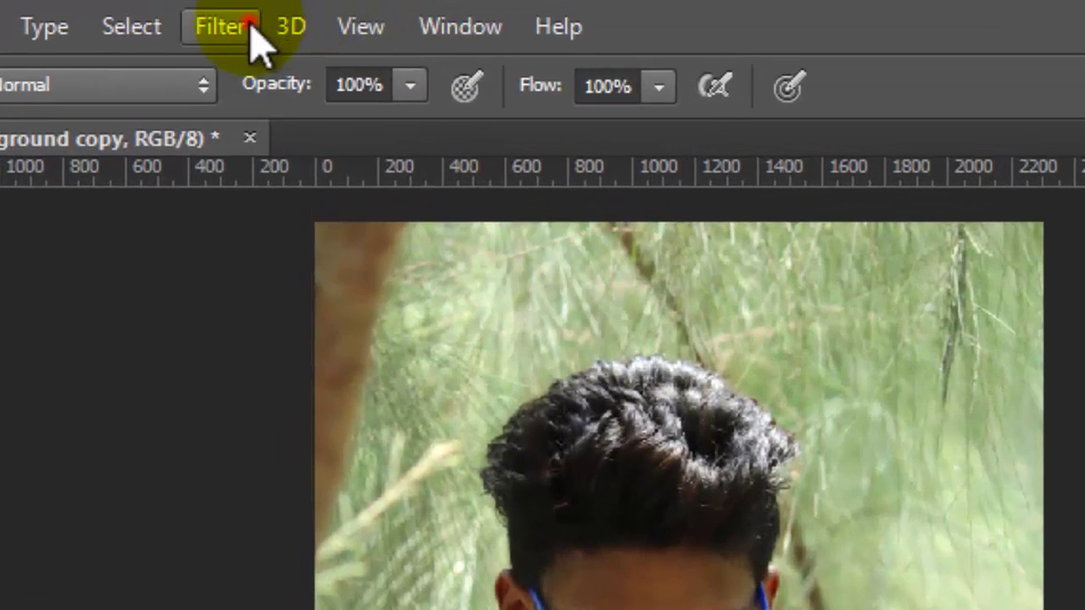
# Apply the Camera Raw Filter to the Background copy layer.
pyautogui.click(246, 30)
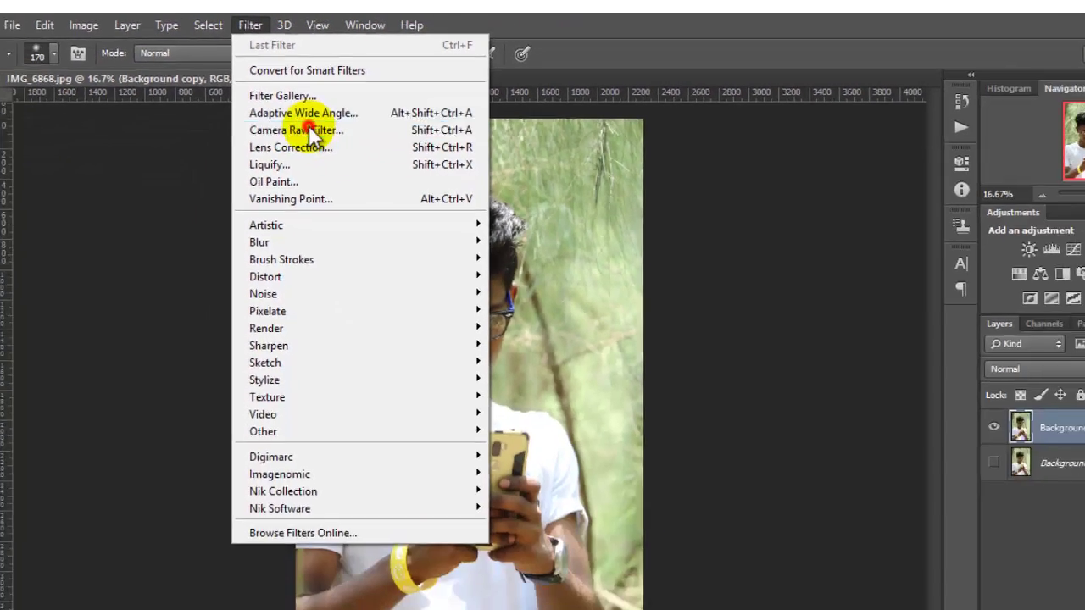
pyautogui.click(310, 129)
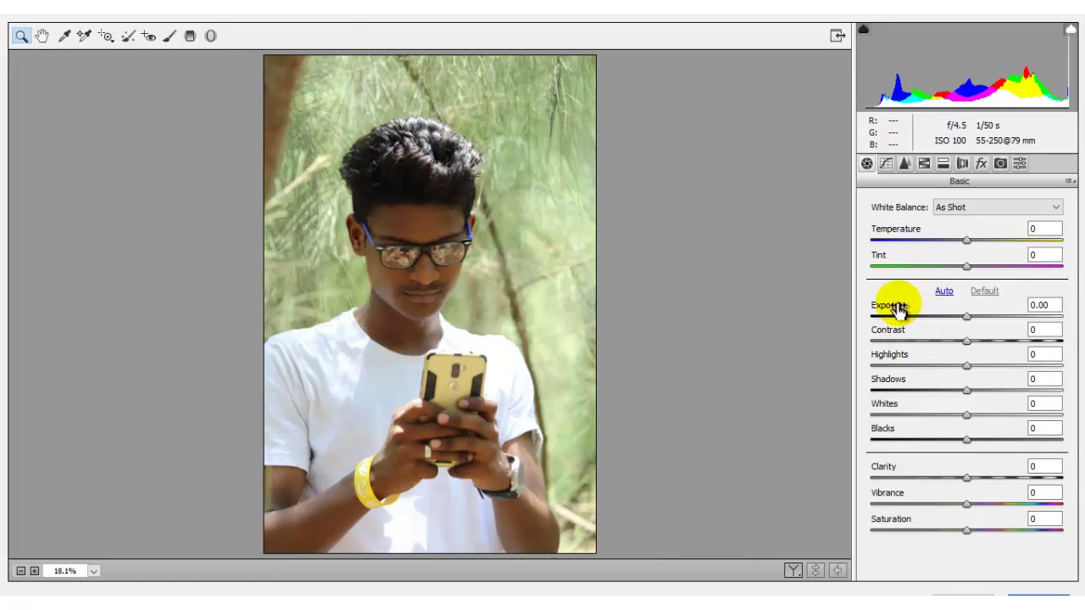
# Set Contrast to -22 and Blacks to -32, roughing in Exposure, Shadows and Highlights.
pyautogui.moveTo(898, 310); pyautogui.dragTo(902, 310)
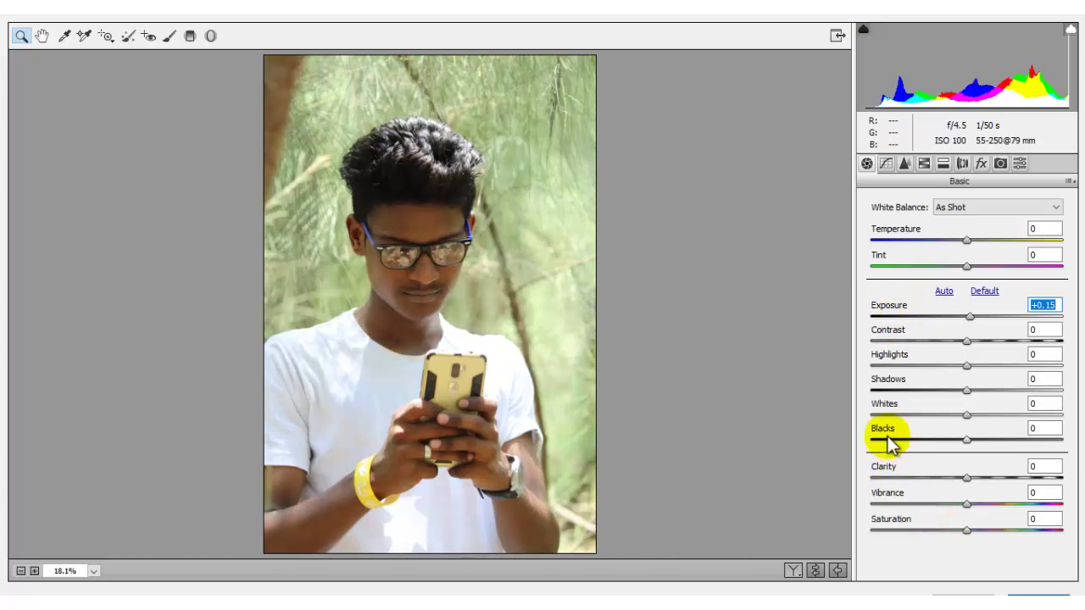
pyautogui.moveTo(885, 429)
pyautogui.mouseDown()
pyautogui.moveTo(902, 434)
pyautogui.moveTo(879, 407)
pyautogui.moveTo(833, 407)
pyautogui.moveTo(839, 398)
pyautogui.mouseUp()
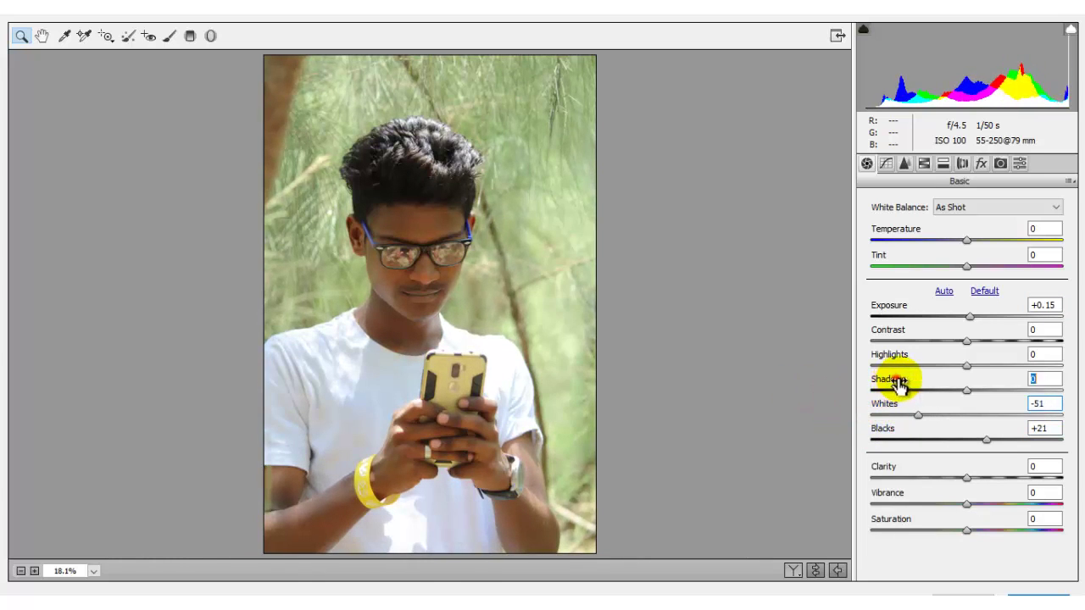
pyautogui.moveTo(898, 384); pyautogui.dragTo(927, 396)
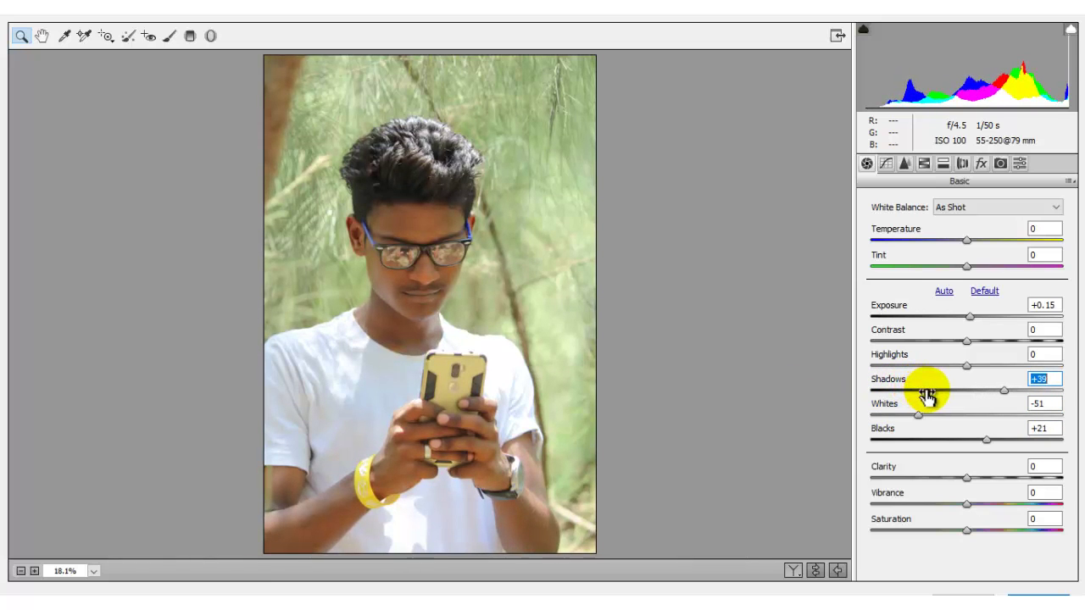
pyautogui.moveTo(910, 359)
pyautogui.mouseDown()
pyautogui.moveTo(866, 360)
pyautogui.moveTo(918, 377)
pyautogui.mouseUp()
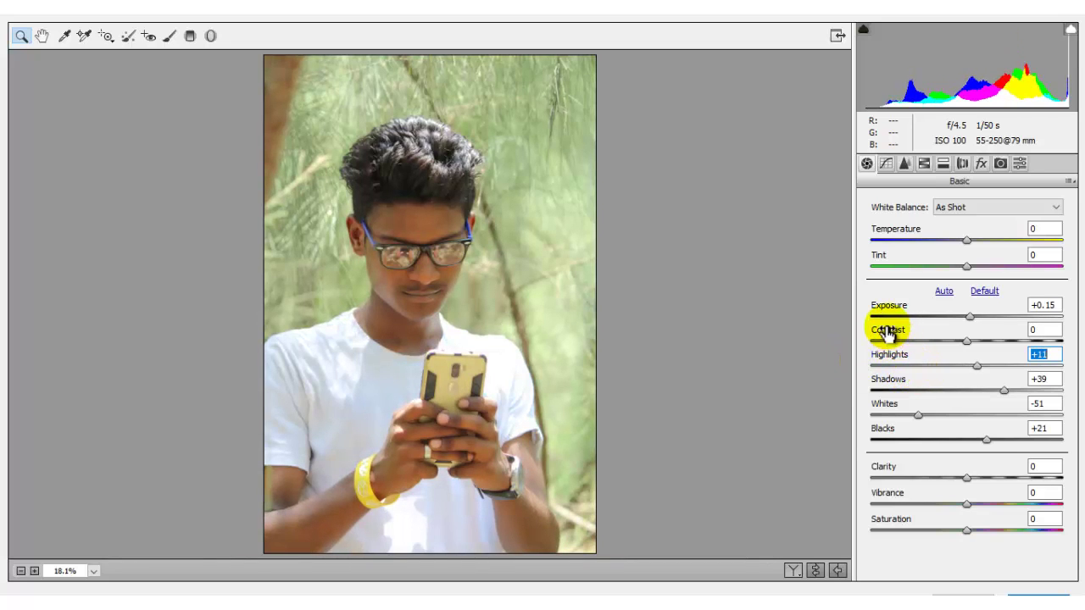
pyautogui.moveTo(887, 334); pyautogui.dragTo(870, 336)
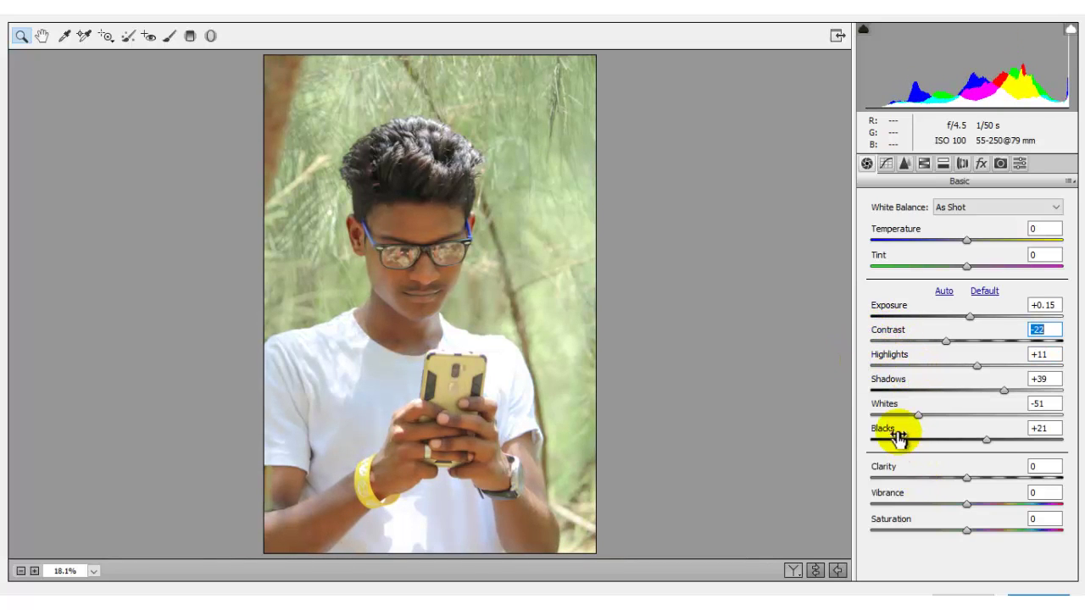
pyautogui.moveTo(887, 430); pyautogui.dragTo(853, 428)
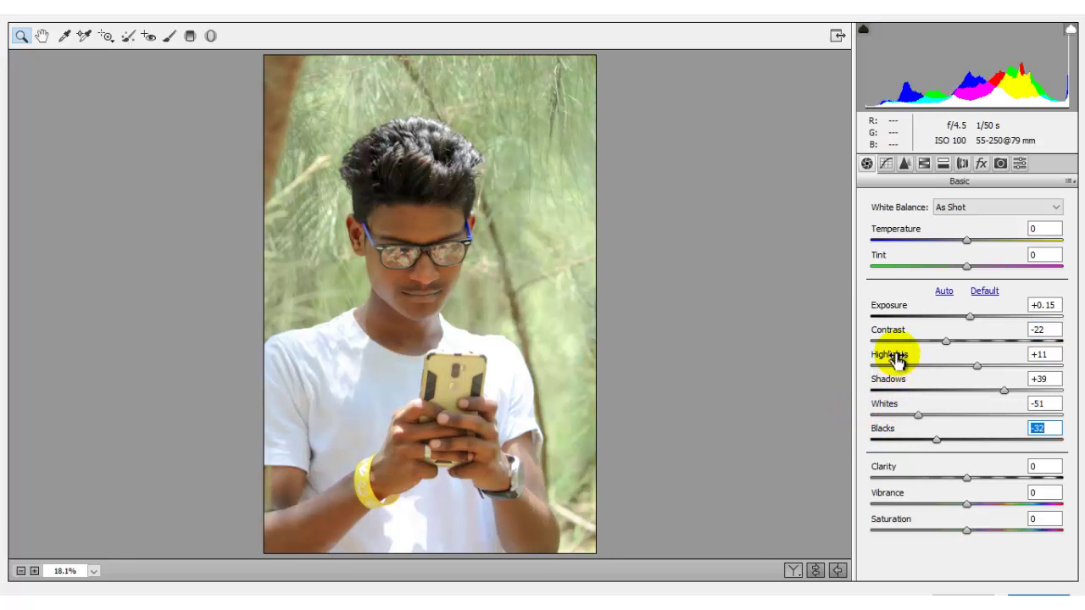
# Finish the Basic grade with Highlights -42, Shadows +56, Clarity +43 and Exposure +0.45.
pyautogui.moveTo(897, 360); pyautogui.dragTo(819, 361)
pyautogui.moveTo(908, 375)
pyautogui.mouseDown()
pyautogui.moveTo(915, 388)
pyautogui.moveTo(900, 387)
pyautogui.moveTo(916, 395)
pyautogui.mouseUp()
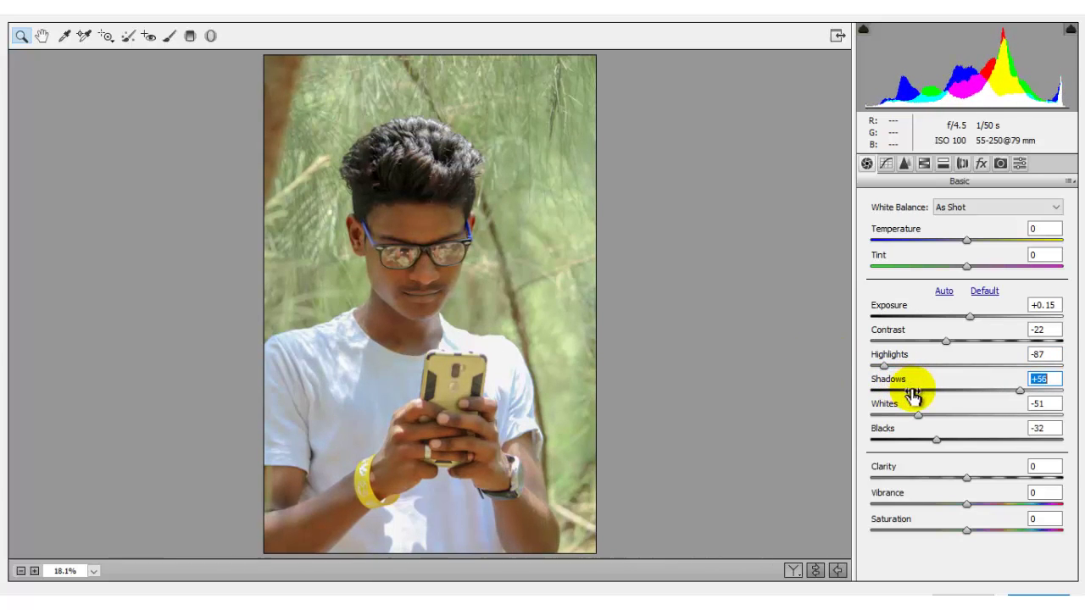
pyautogui.click(897, 471)
pyautogui.moveTo(897, 475); pyautogui.dragTo(924, 477)
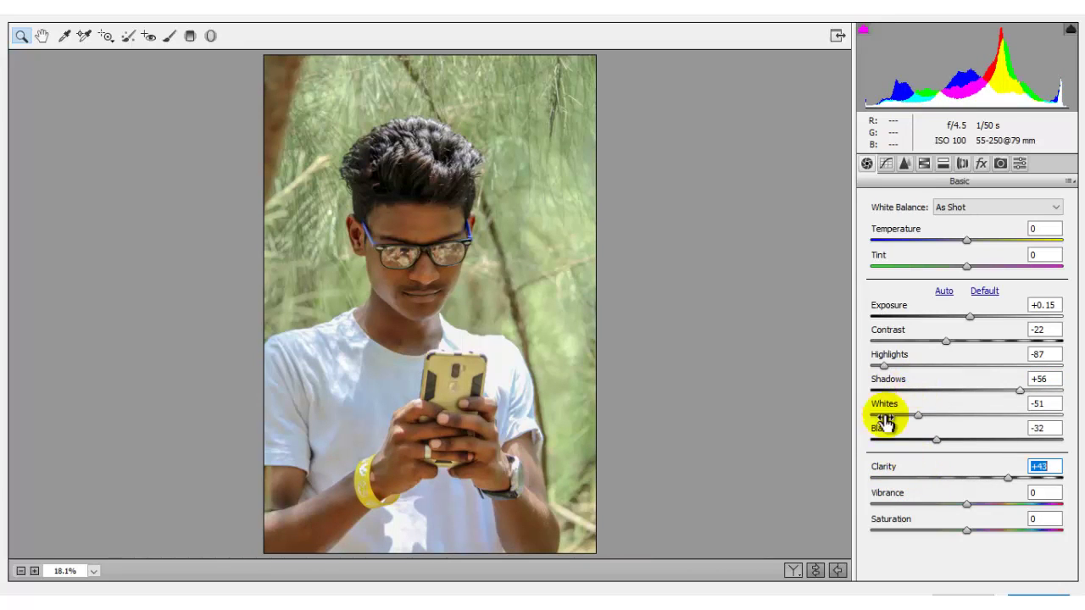
pyautogui.moveTo(896, 363); pyautogui.dragTo(930, 368)
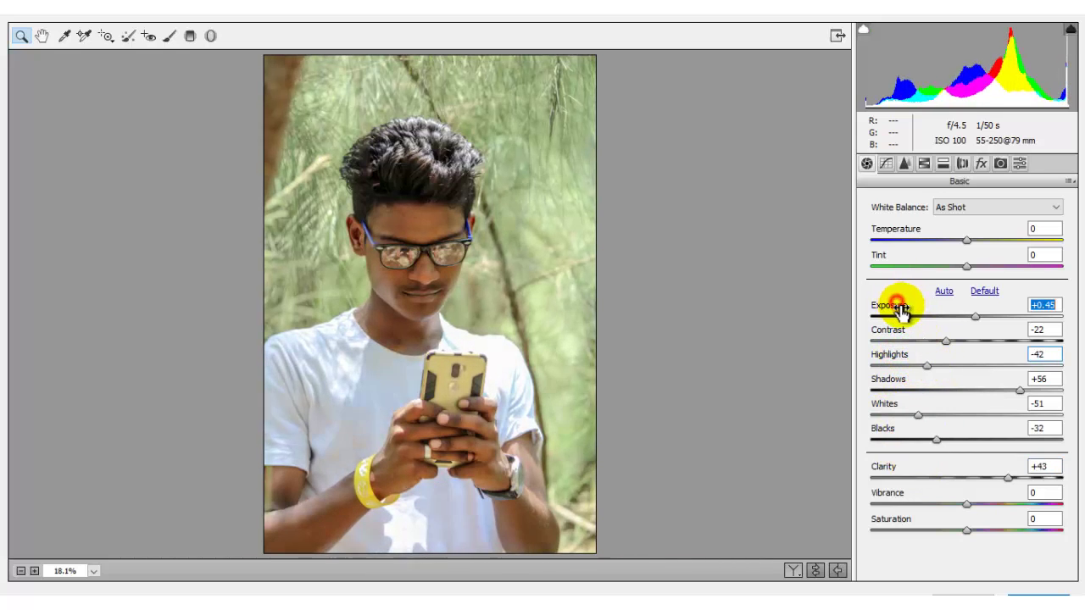
pyautogui.moveTo(896, 308); pyautogui.dragTo(900, 312)
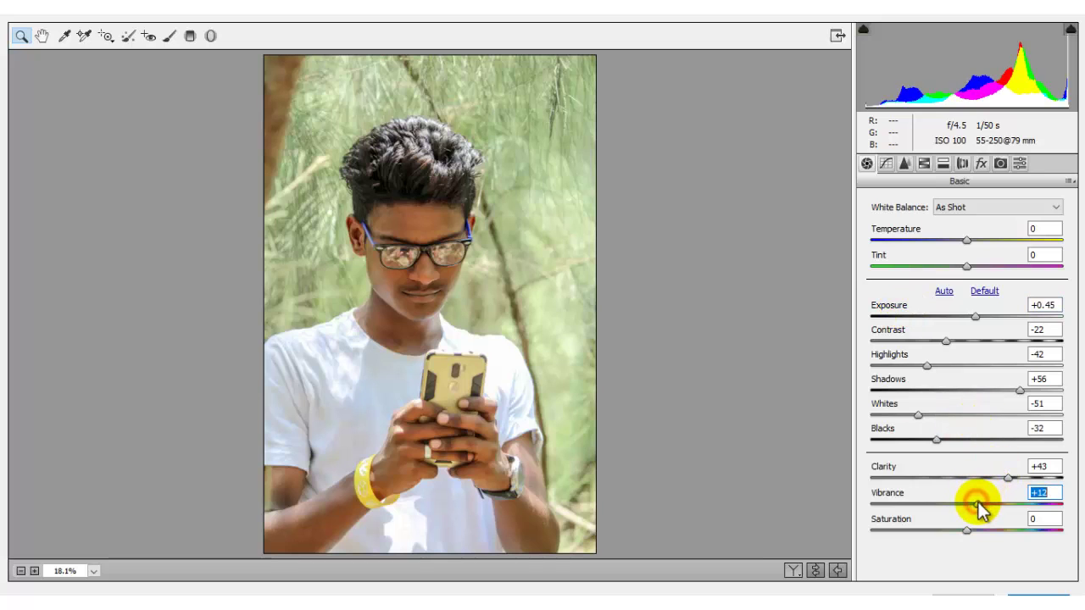
# Set the parametric tone curve to Highlights +3, Lights +4, Darks +3, Shadows +40.
pyautogui.click(887, 164)
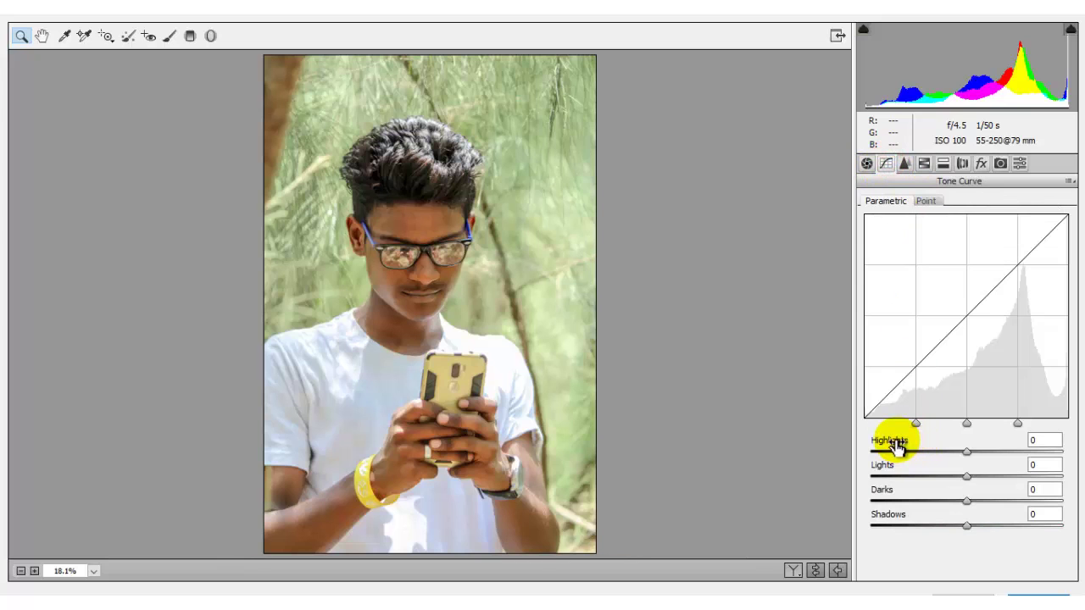
pyautogui.moveTo(901, 448)
pyautogui.mouseDown()
pyautogui.moveTo(900, 474)
pyautogui.moveTo(891, 472)
pyautogui.moveTo(900, 498)
pyautogui.moveTo(872, 496)
pyautogui.moveTo(923, 527)
pyautogui.moveTo(870, 492)
pyautogui.moveTo(890, 496)
pyautogui.mouseUp()
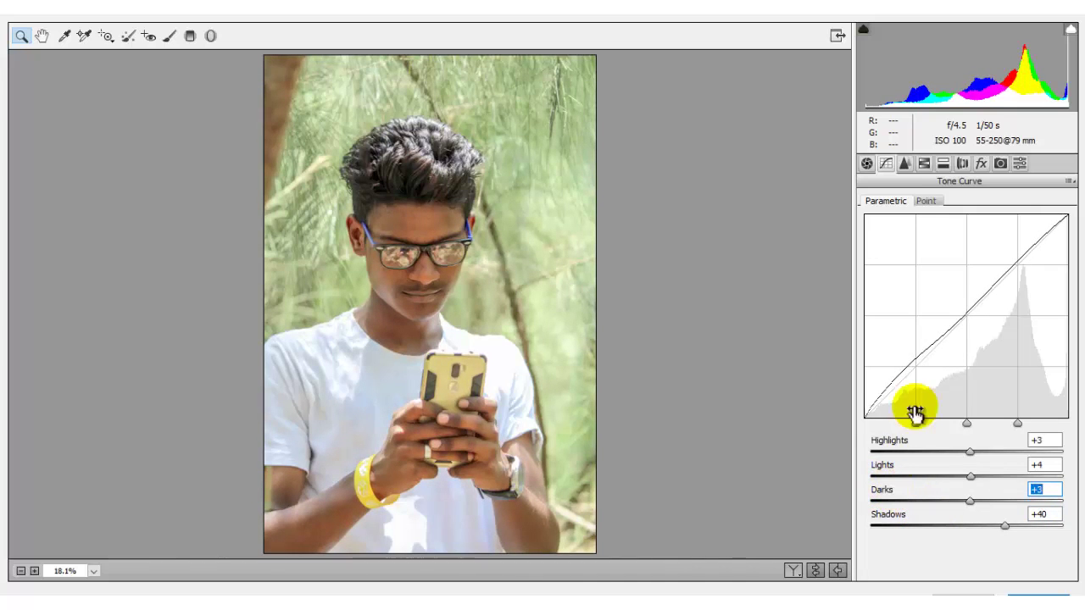
pyautogui.click(906, 163)
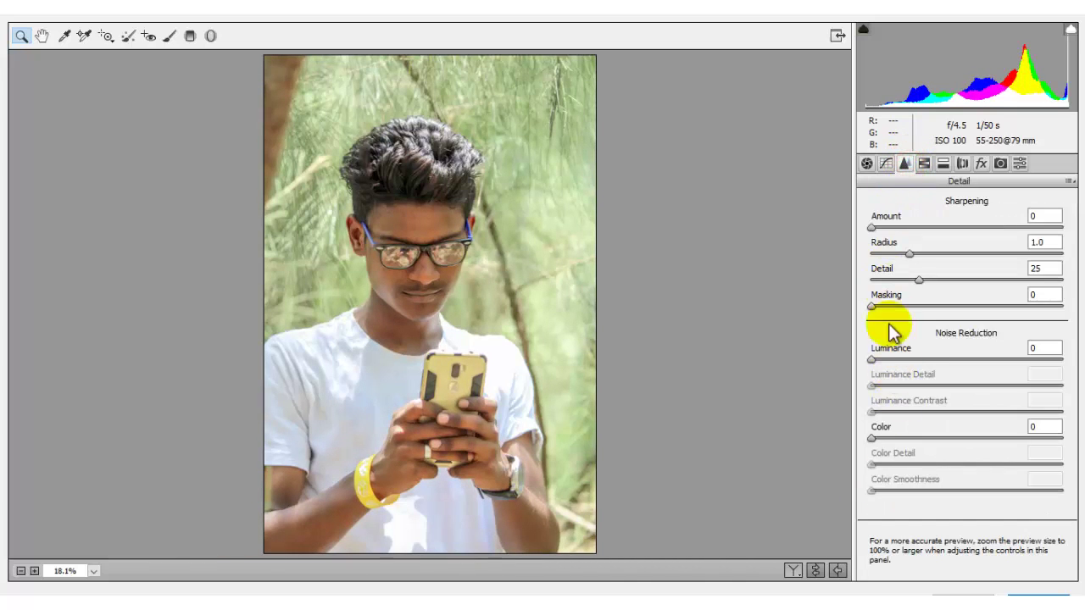
# Raise Sharpening Amount to 24 and ease Basic Clarity down to +37.
pyautogui.moveTo(892, 222); pyautogui.dragTo(920, 223)
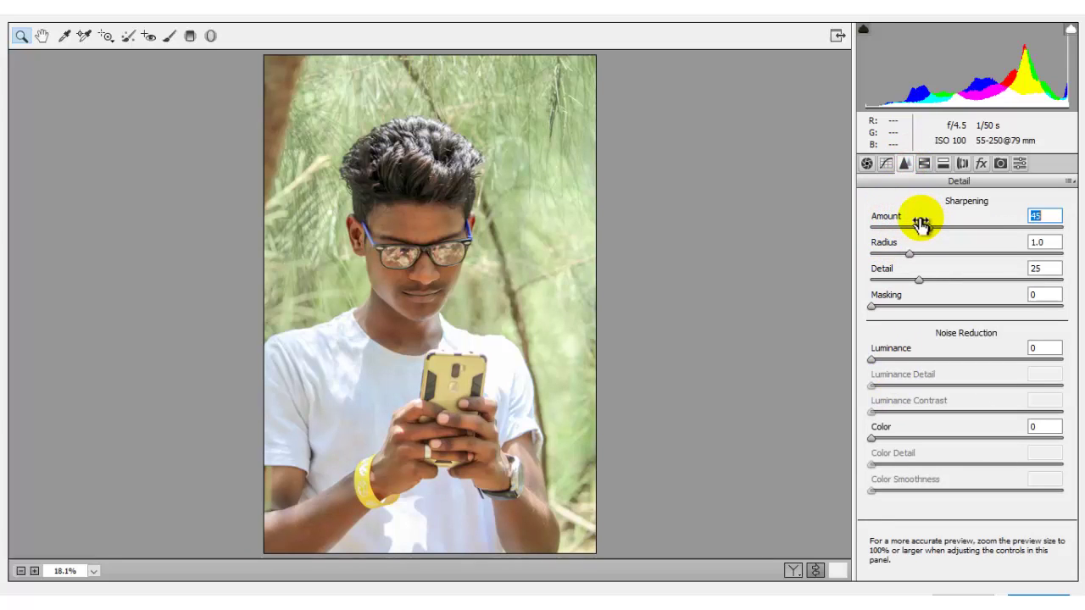
pyautogui.click(868, 163)
pyautogui.moveTo(1022, 477)
pyautogui.mouseDown()
pyautogui.moveTo(1039, 485)
pyautogui.moveTo(1002, 471)
pyautogui.mouseUp()
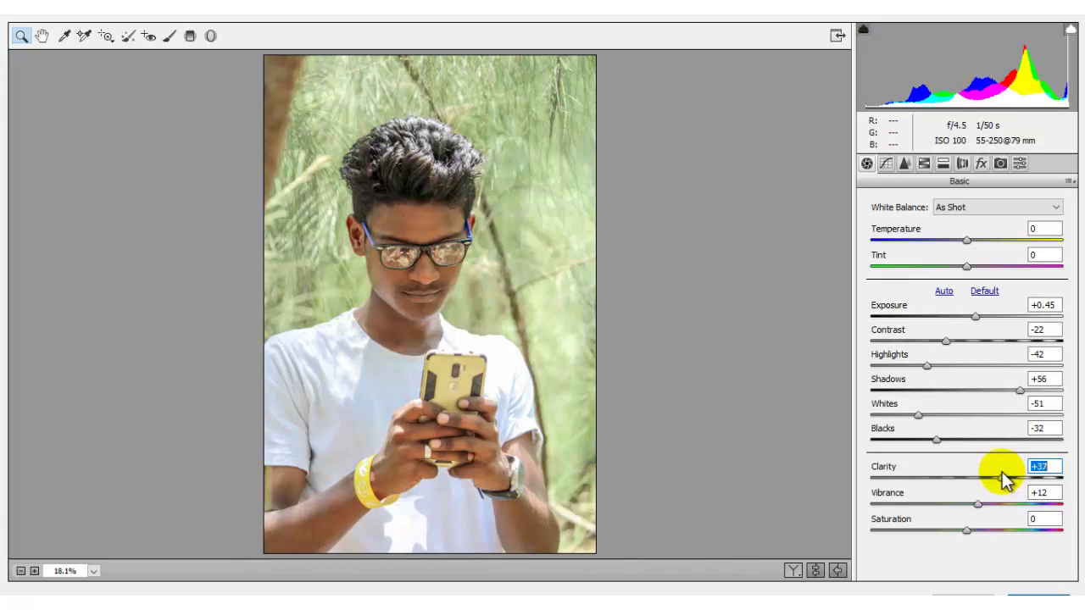
pyautogui.click(924, 163)
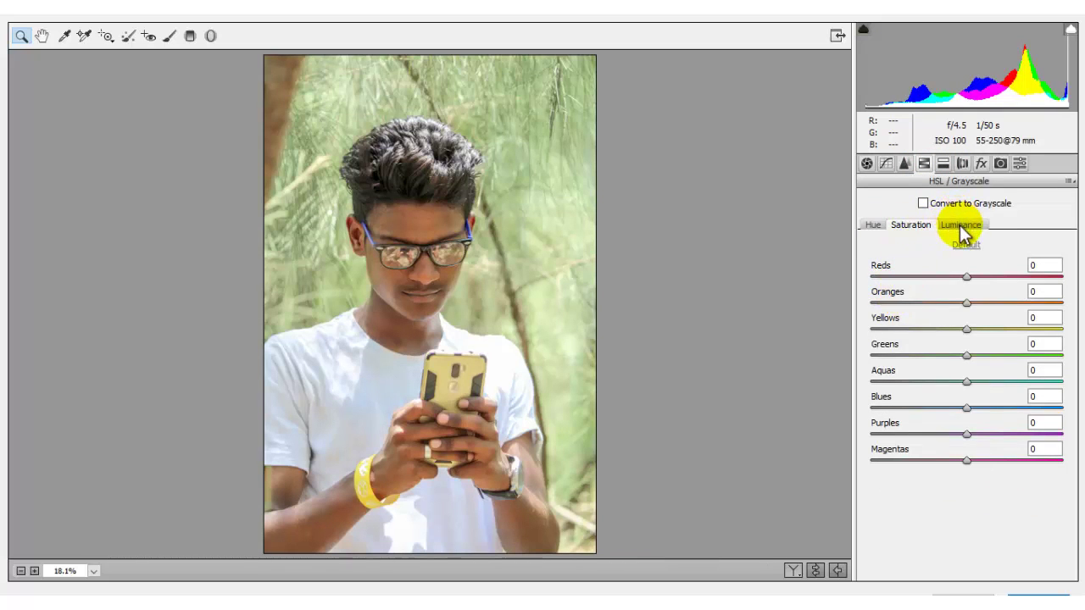
# Brighten Reds/Oranges luminance and shift the Greens and Aquas hues to -100.
pyautogui.click(960, 225)
pyautogui.moveTo(891, 295); pyautogui.dragTo(899, 301)
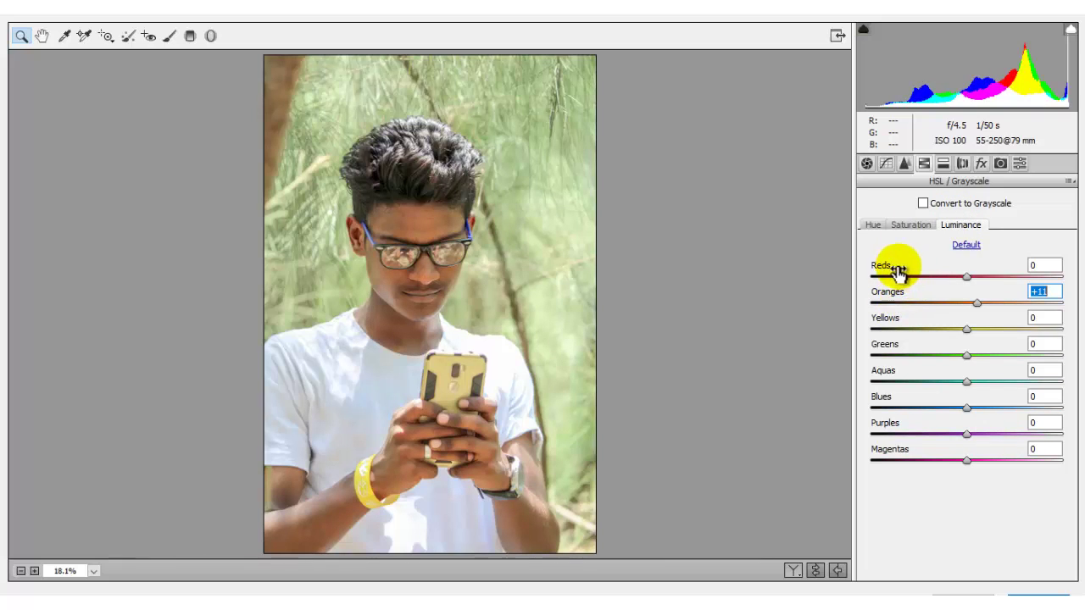
pyautogui.click(873, 226)
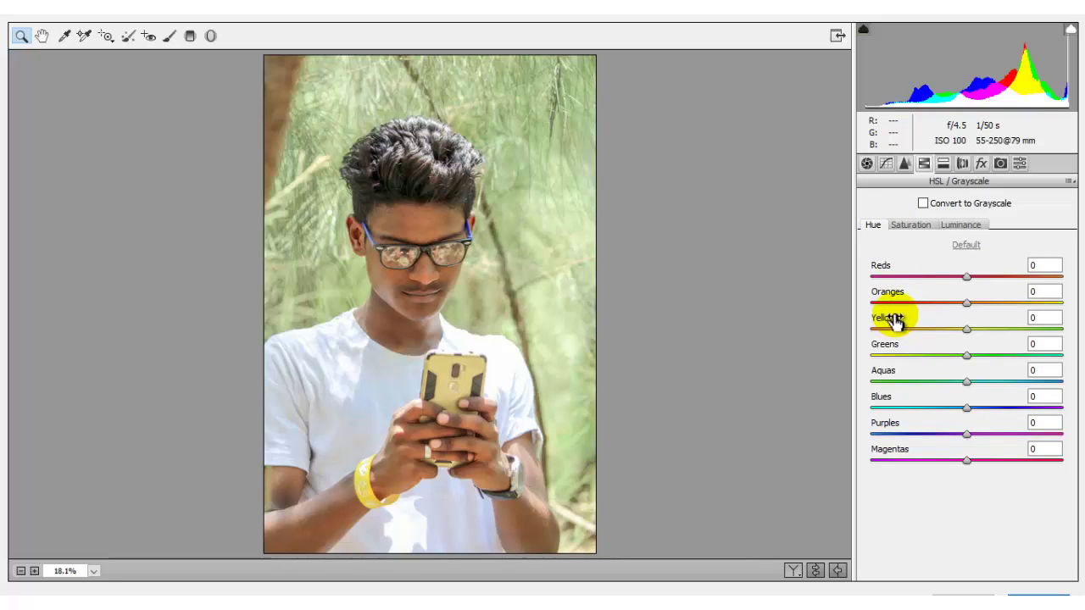
pyautogui.moveTo(899, 320); pyautogui.dragTo(979, 344)
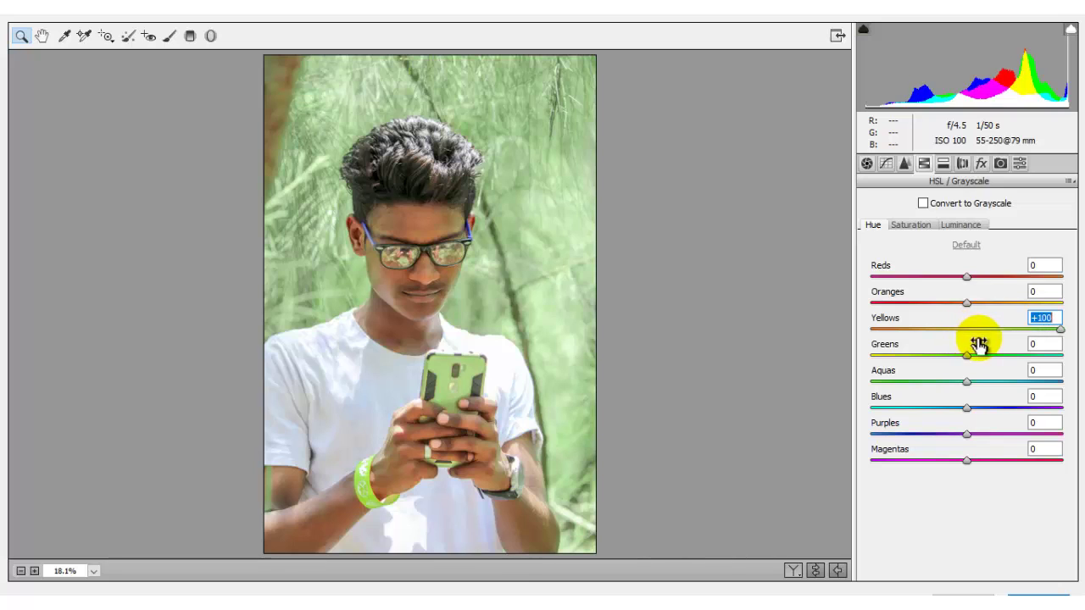
pyautogui.moveTo(890, 348); pyautogui.dragTo(780, 314)
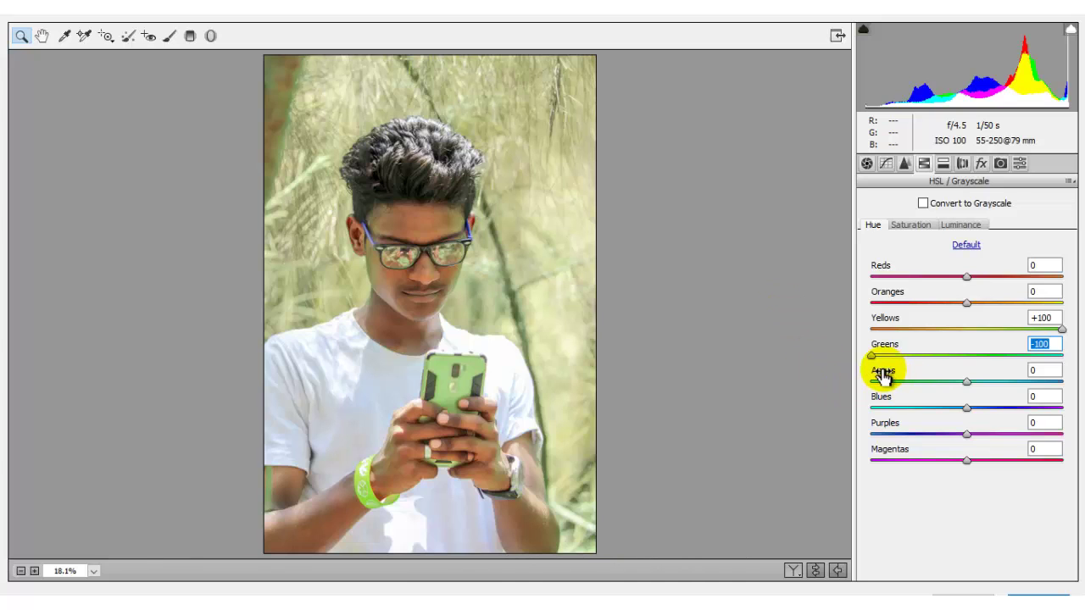
pyautogui.moveTo(889, 373); pyautogui.dragTo(781, 357)
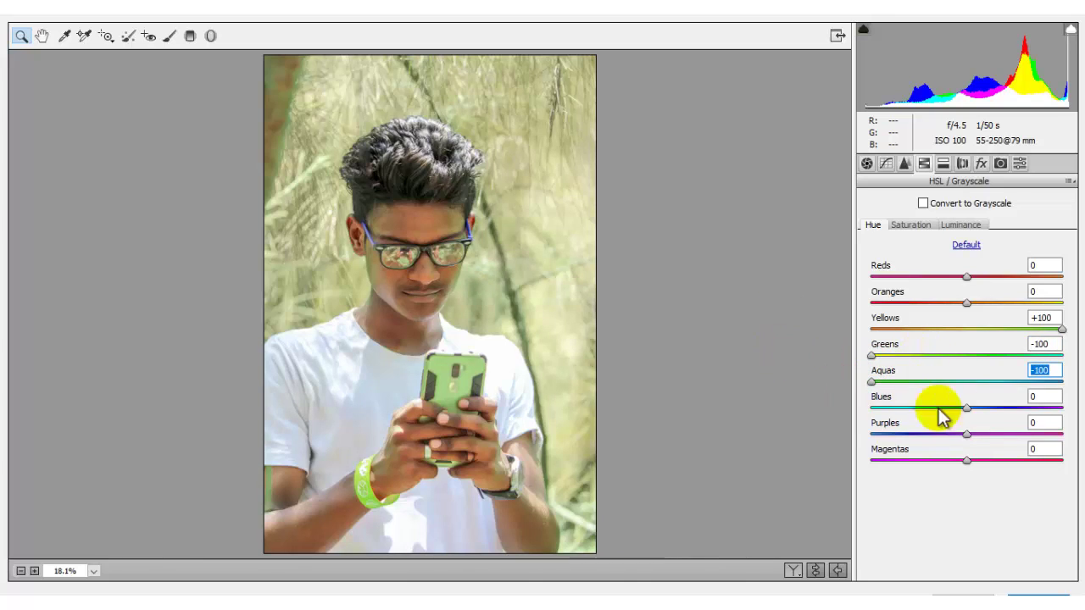
# Adjust HSL saturation, bringing Greens to about +4 and lowering Yellows.
pyautogui.click(923, 225)
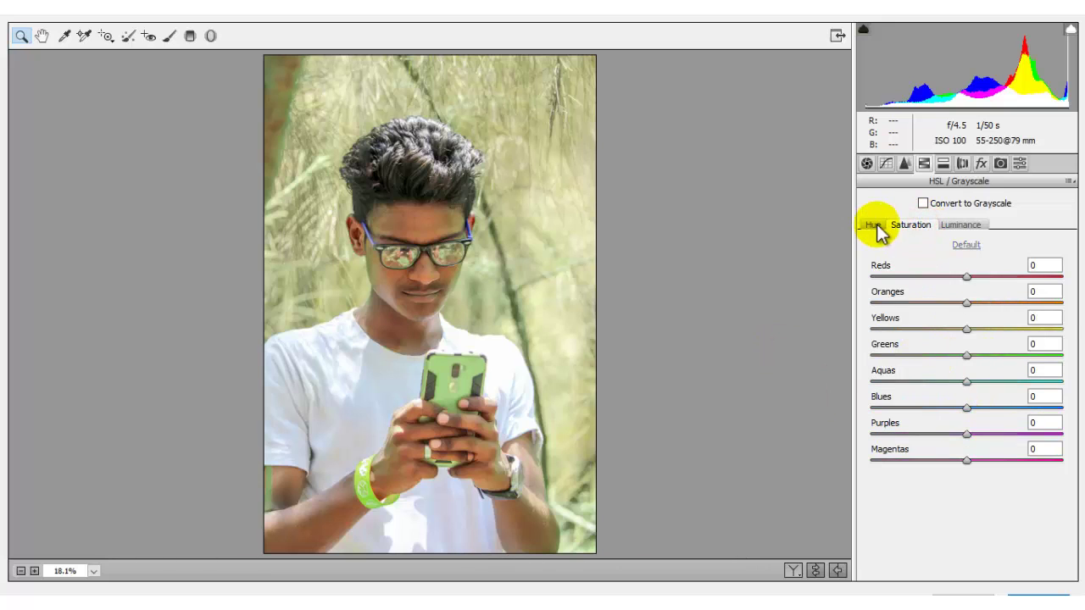
pyautogui.click(873, 225)
pyautogui.click(913, 225)
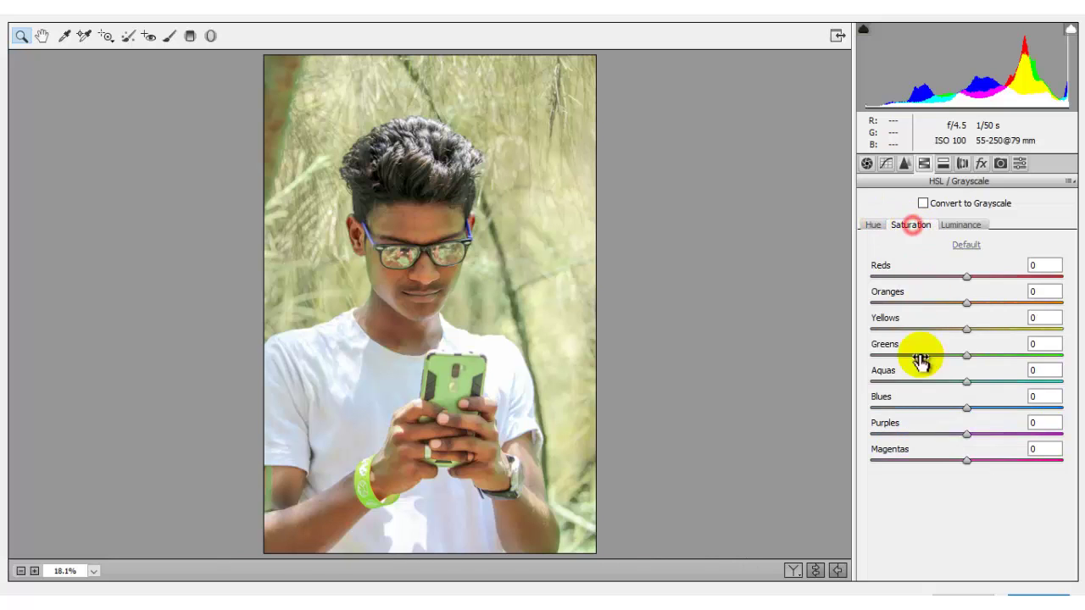
pyautogui.moveTo(904, 346); pyautogui.dragTo(822, 346)
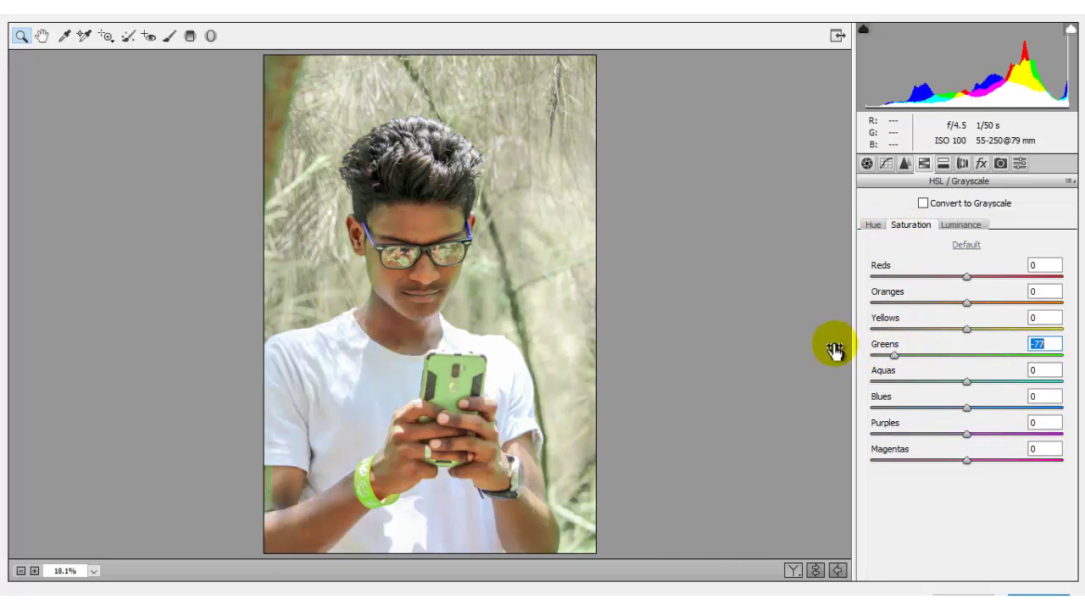
pyautogui.moveTo(884, 354); pyautogui.dragTo(908, 359)
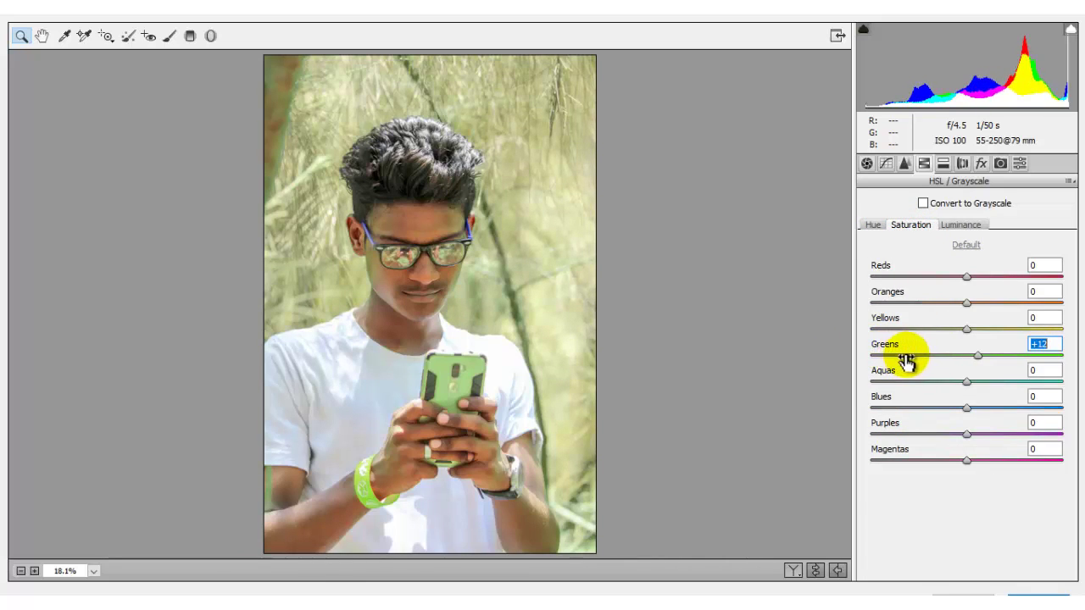
pyautogui.moveTo(896, 321)
pyautogui.mouseDown()
pyautogui.moveTo(871, 324)
pyautogui.moveTo(890, 332)
pyautogui.mouseUp()
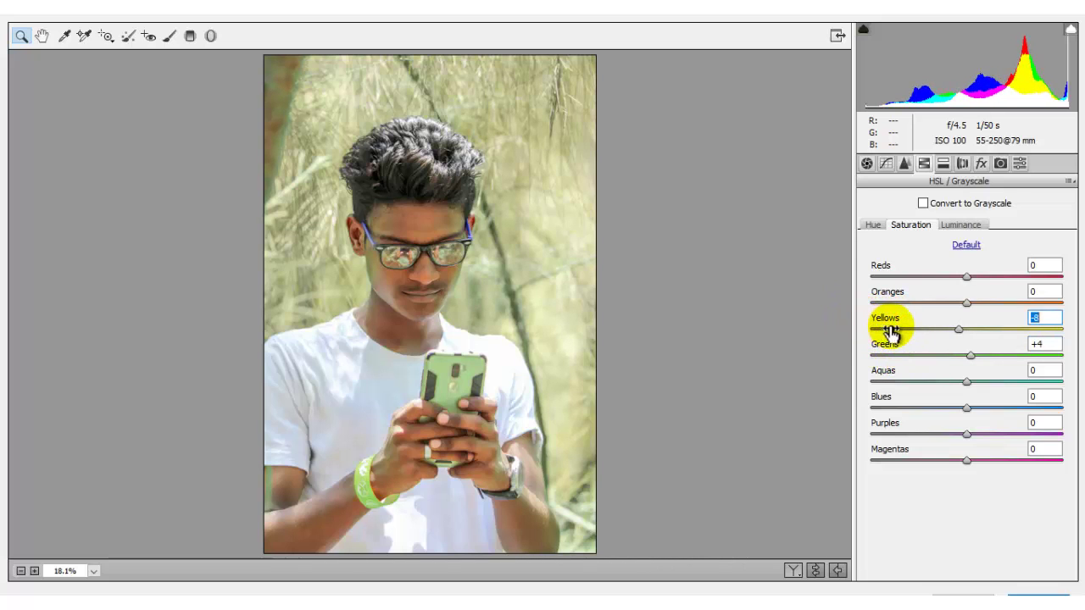
pyautogui.click(873, 225)
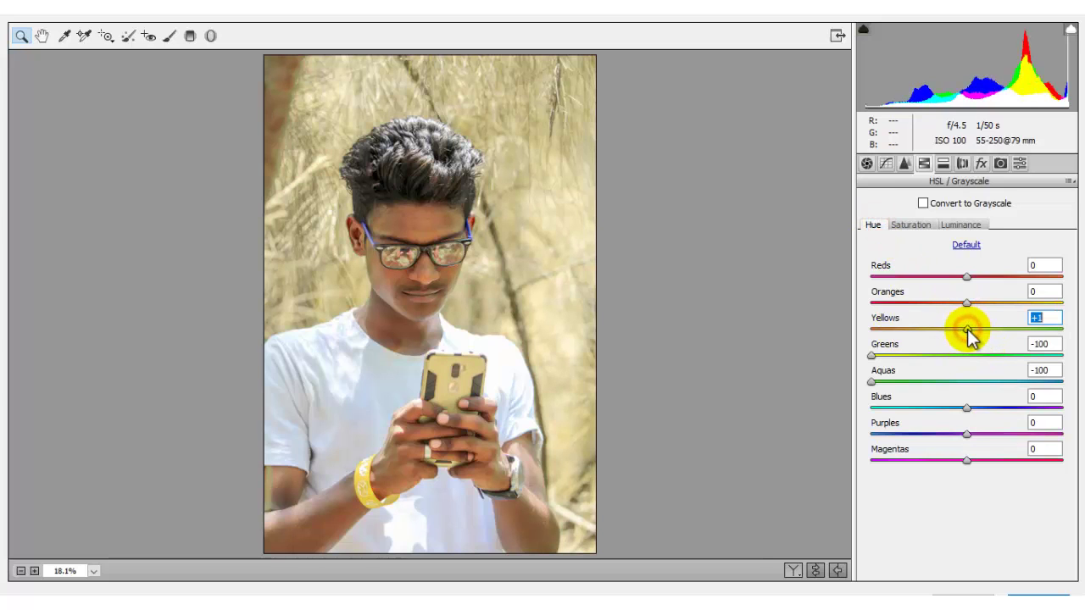
# With saturation at Yellows -15 and Greens -5, set luminance Oranges +19, Yellows +18, Greens +13.
pyautogui.click(914, 225)
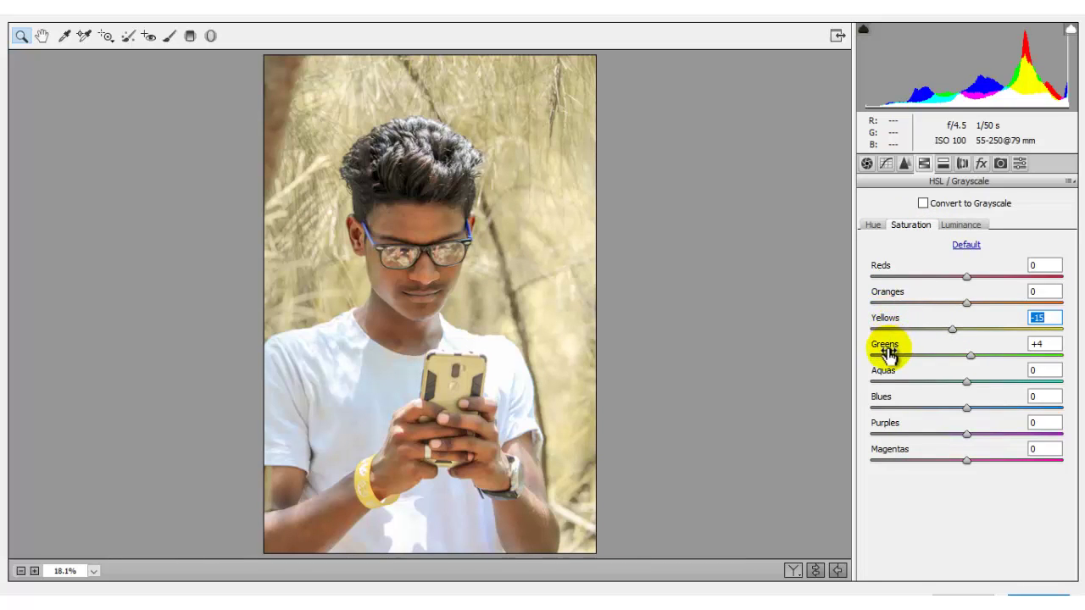
pyautogui.click(955, 224)
pyautogui.moveTo(893, 323); pyautogui.dragTo(903, 327)
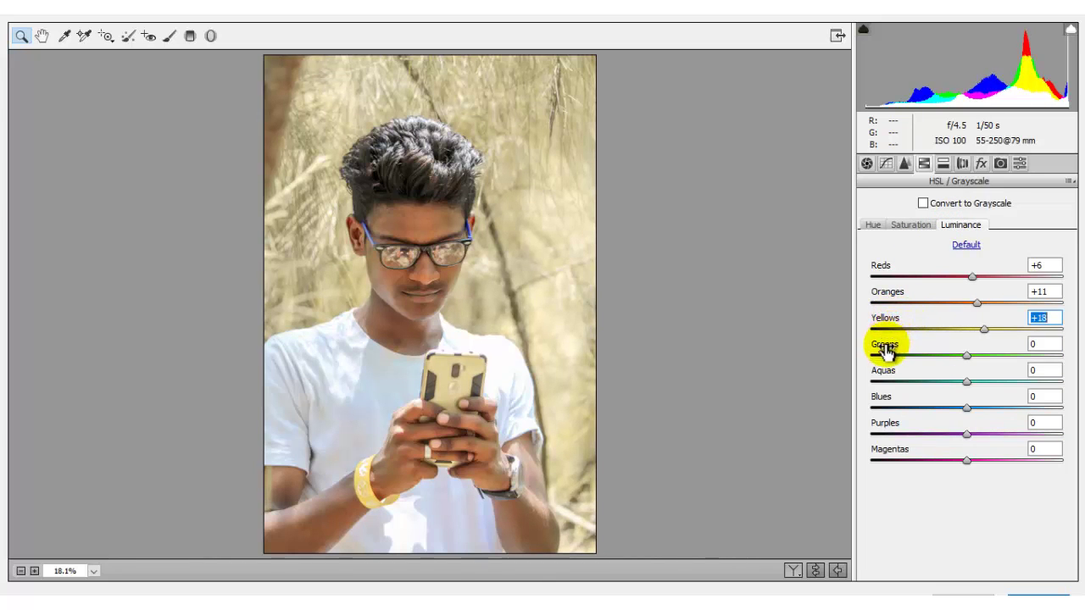
pyautogui.moveTo(887, 354); pyautogui.dragTo(894, 356)
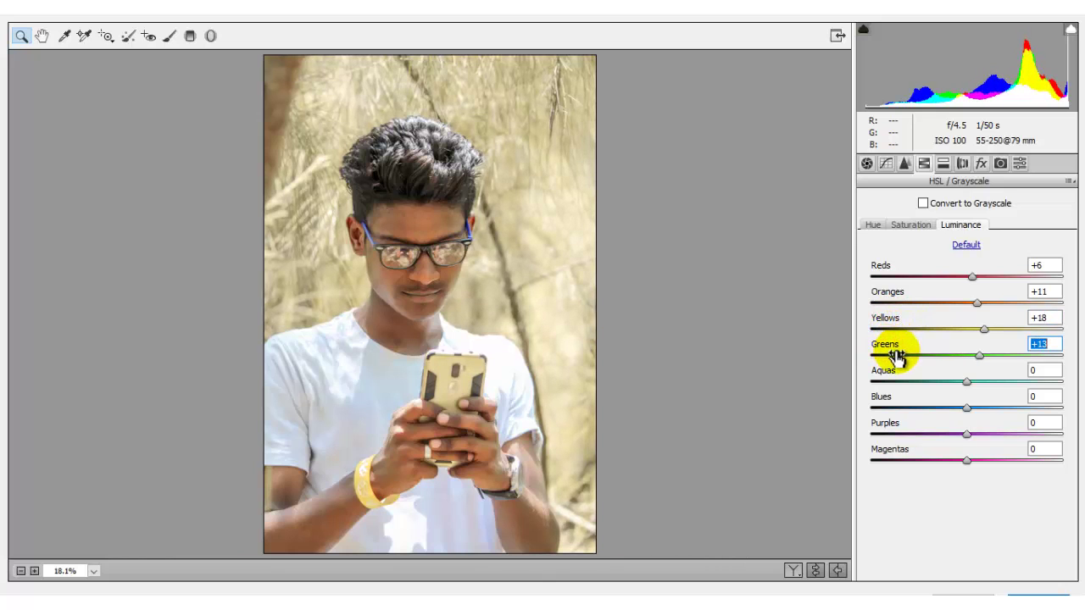
pyautogui.click(892, 294)
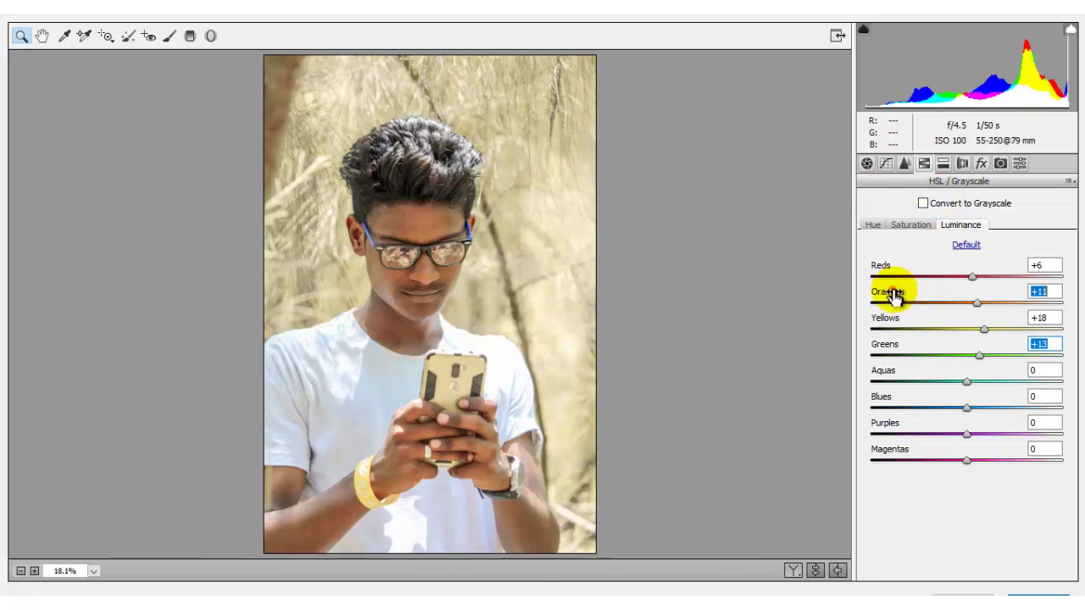
pyautogui.moveTo(893, 296); pyautogui.dragTo(897, 298)
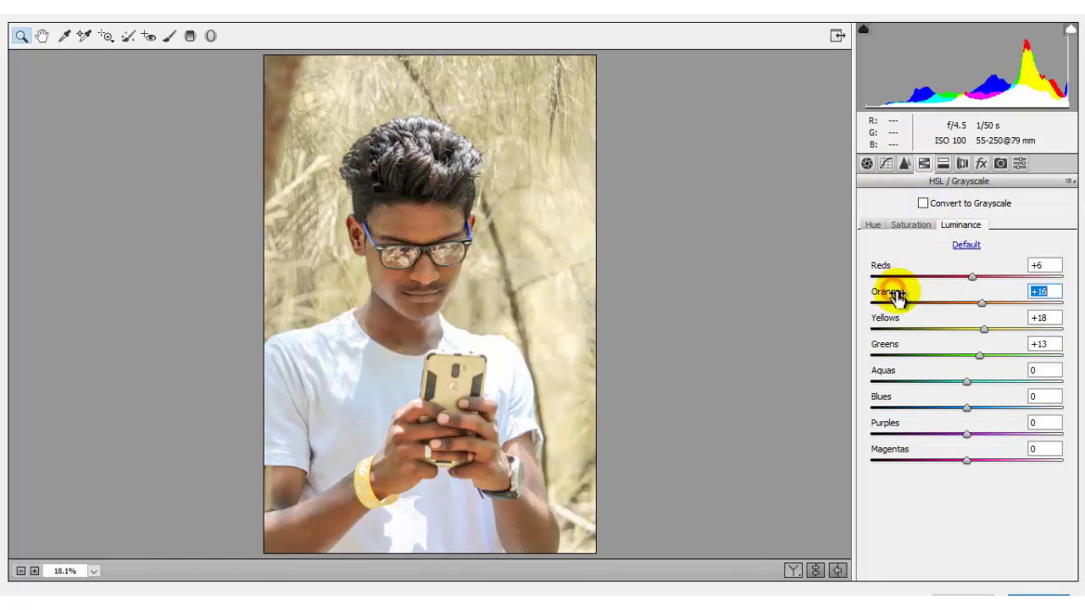
pyautogui.click(943, 162)
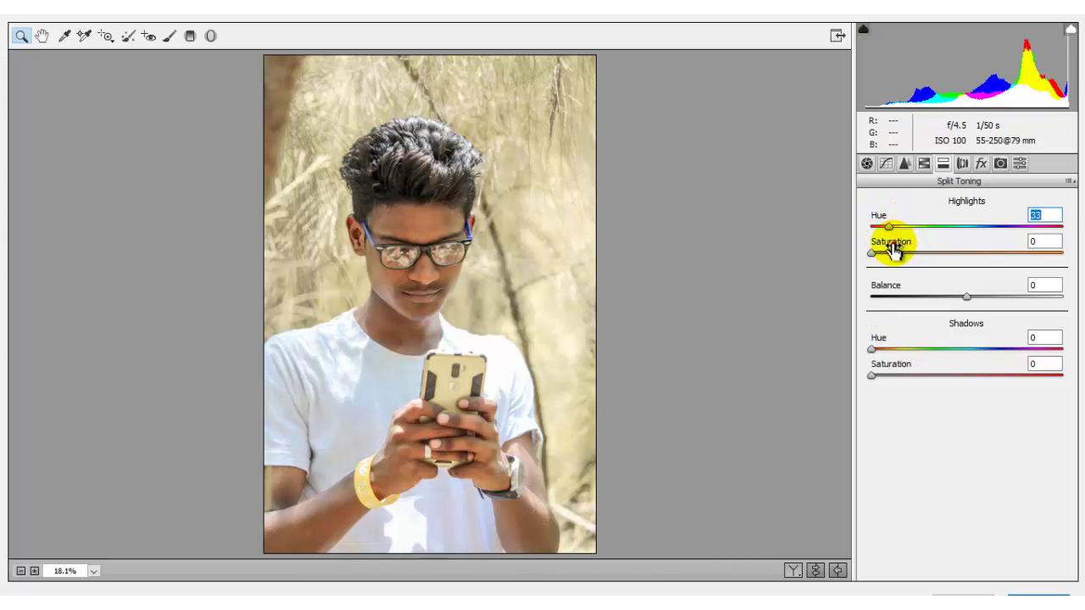
# Tint highlights to Hue 80, Saturation 20 and shadows to Hue 224, Saturation 22.
pyautogui.moveTo(889, 247); pyautogui.dragTo(900, 250)
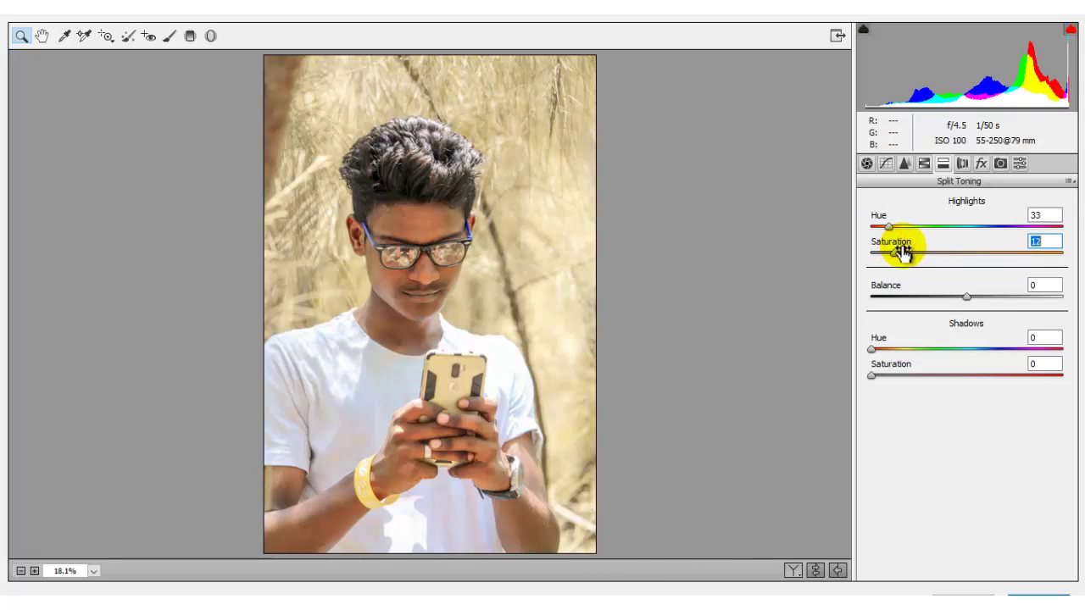
pyautogui.moveTo(902, 230); pyautogui.dragTo(920, 237)
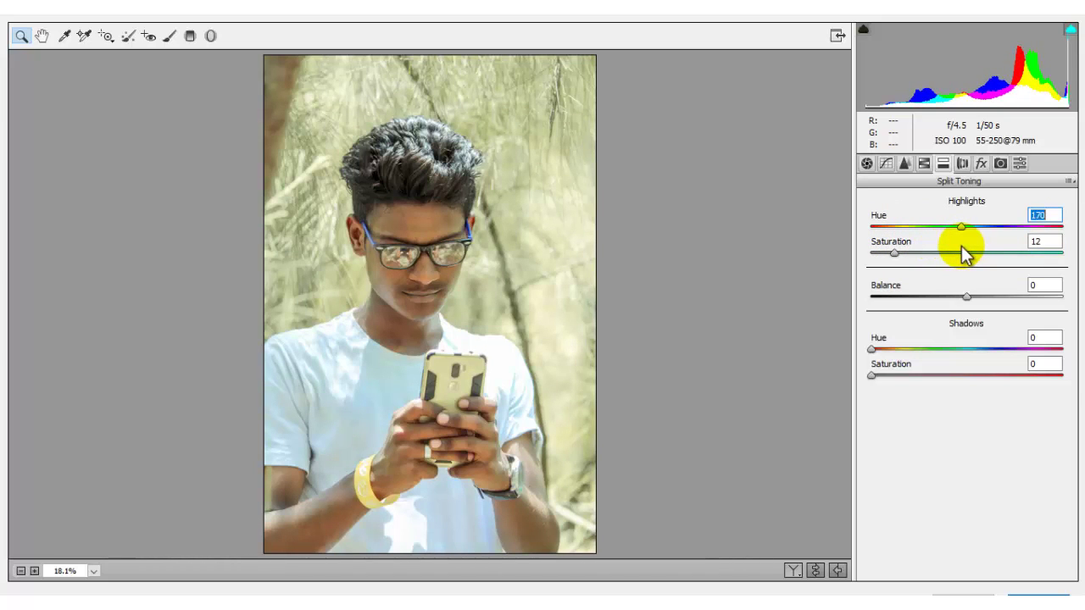
pyautogui.moveTo(927, 243); pyautogui.dragTo(915, 238)
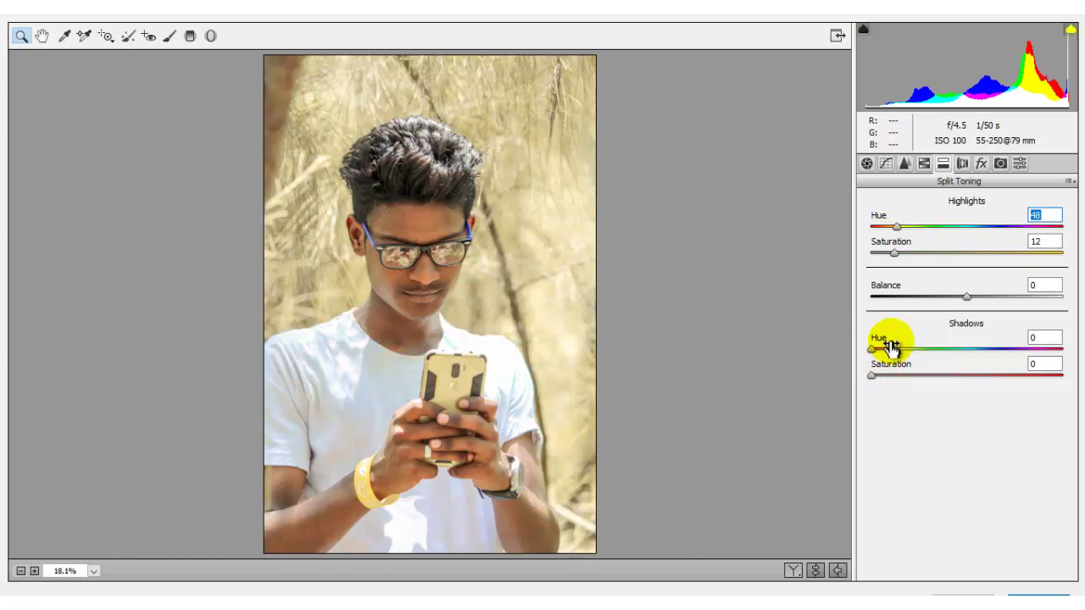
pyautogui.moveTo(893, 351); pyautogui.dragTo(990, 366)
pyautogui.moveTo(910, 375)
pyautogui.mouseDown()
pyautogui.moveTo(892, 375)
pyautogui.moveTo(909, 387)
pyautogui.mouseUp()
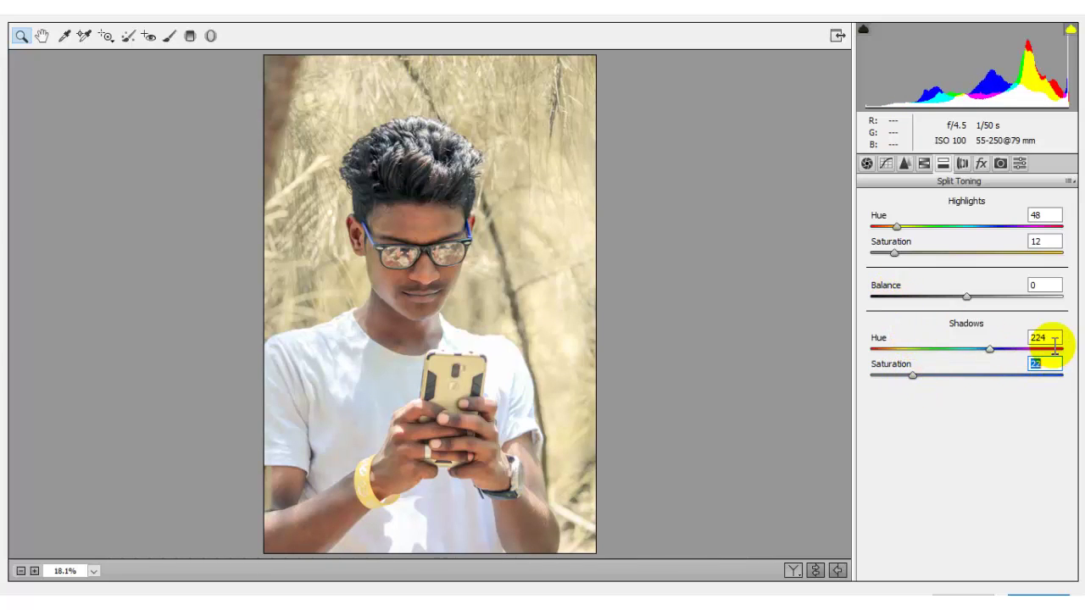
pyautogui.click(1036, 337)
pyautogui.click(1044, 242)
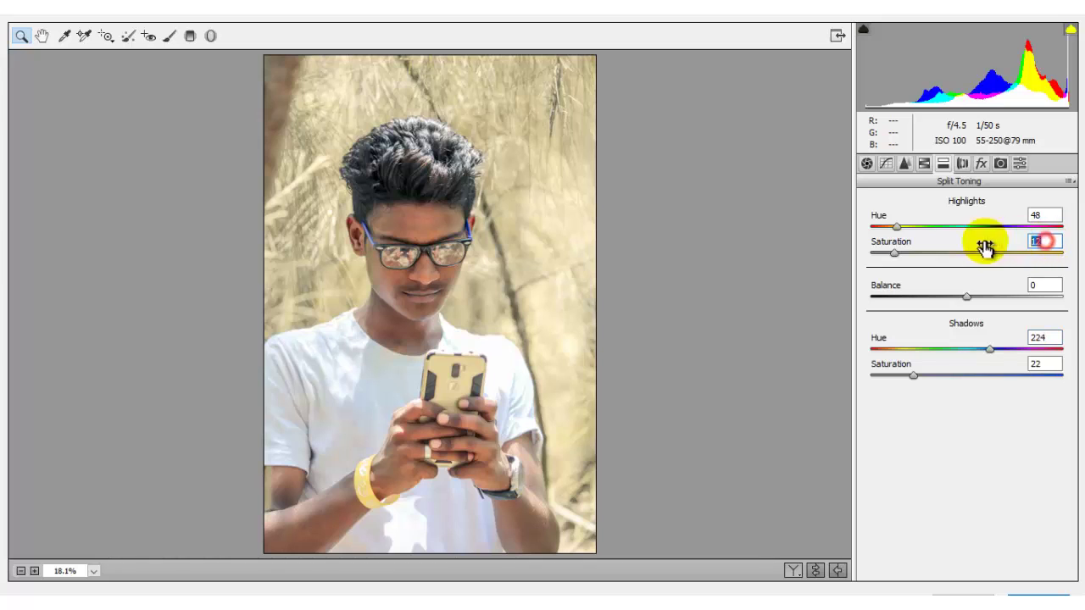
pyautogui.moveTo(905, 265); pyautogui.dragTo(910, 232)
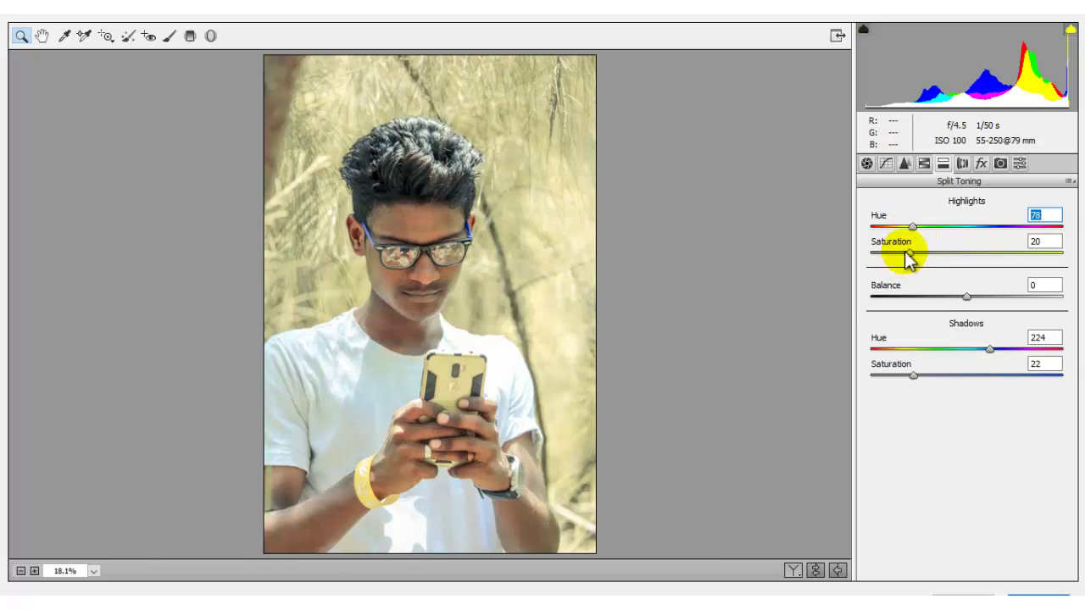
pyautogui.moveTo(914, 227)
pyautogui.mouseDown()
pyautogui.moveTo(1022, 236)
pyautogui.moveTo(918, 230)
pyautogui.mouseUp()
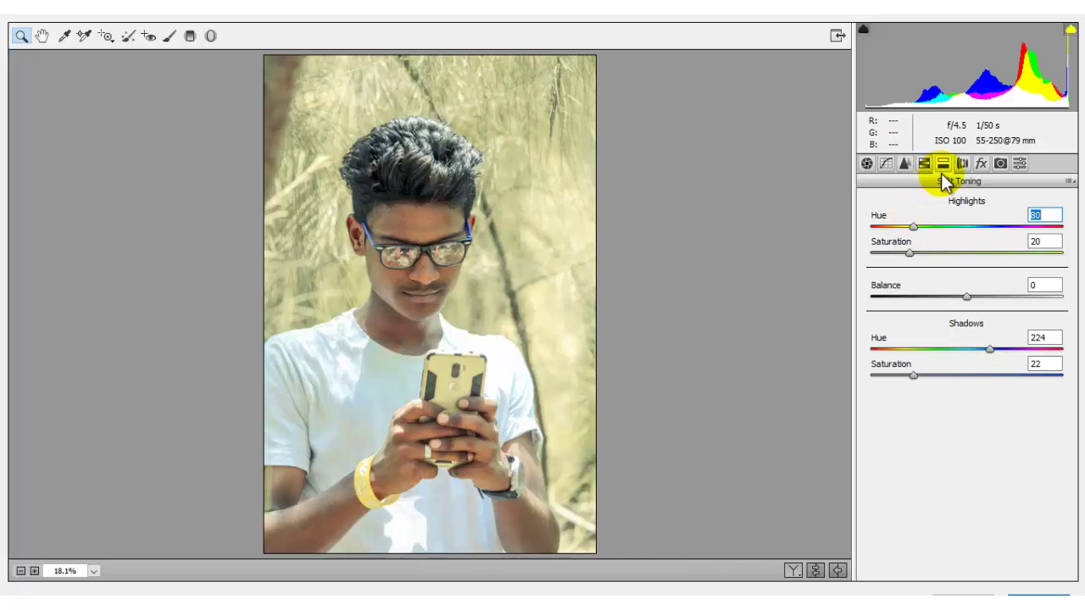
pyautogui.click(962, 163)
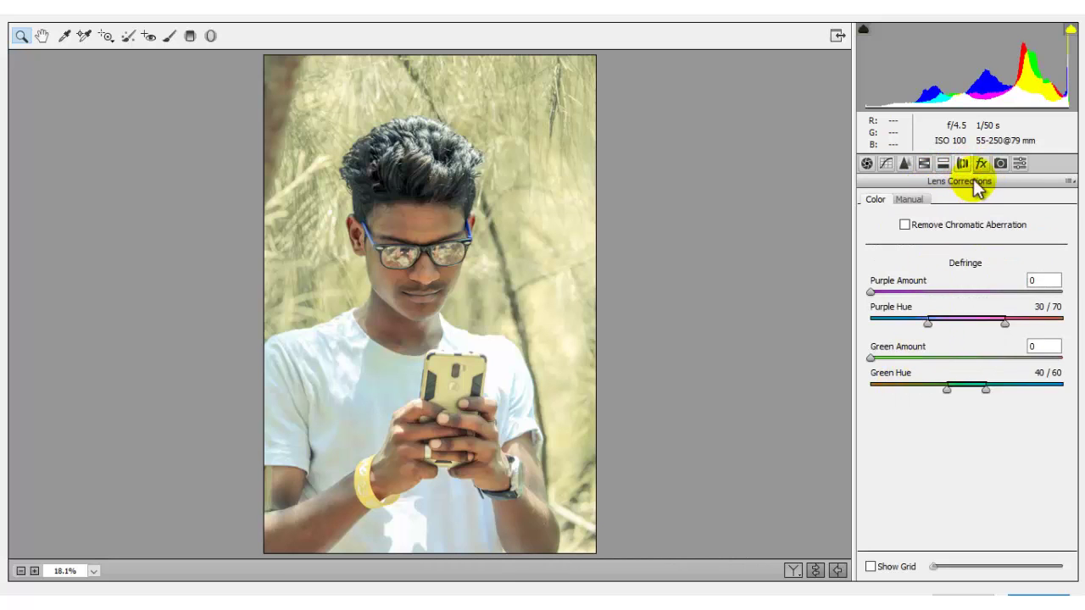
# Try a dark post-crop vignette via Amount, Midpoint, Roundness and Feather, then reset Amount to 0.
pyautogui.click(981, 164)
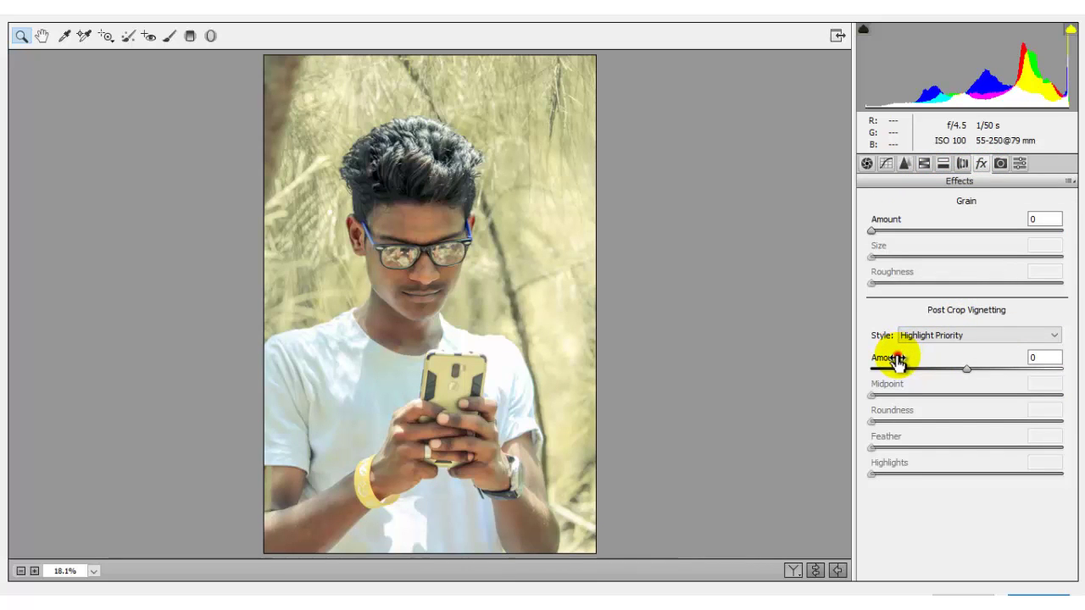
pyautogui.moveTo(897, 361); pyautogui.dragTo(823, 336)
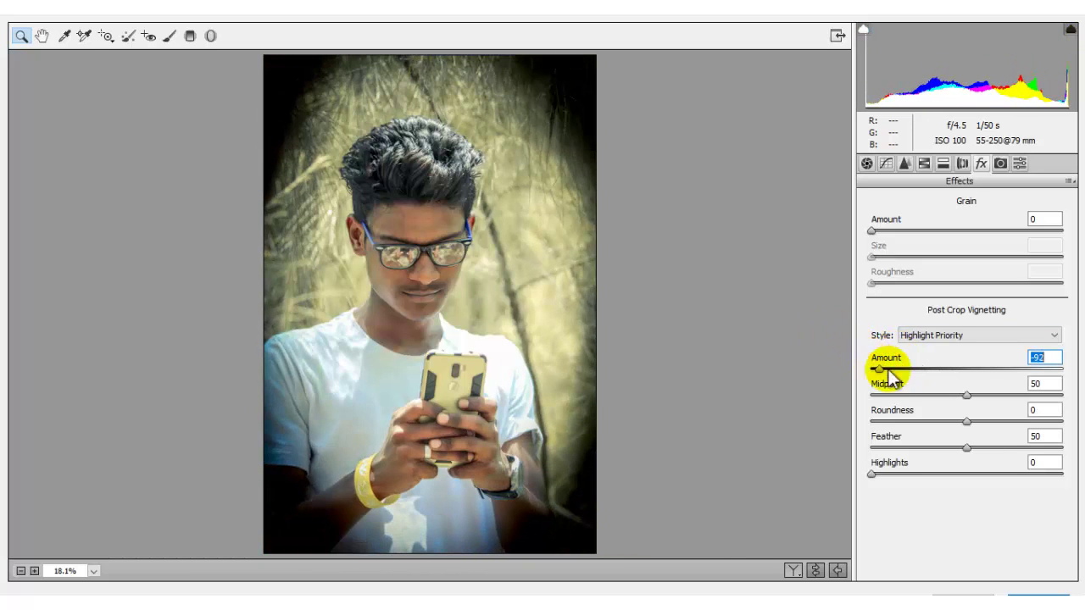
pyautogui.moveTo(899, 387)
pyautogui.mouseDown()
pyautogui.moveTo(850, 383)
pyautogui.moveTo(925, 423)
pyautogui.moveTo(1019, 419)
pyautogui.mouseUp()
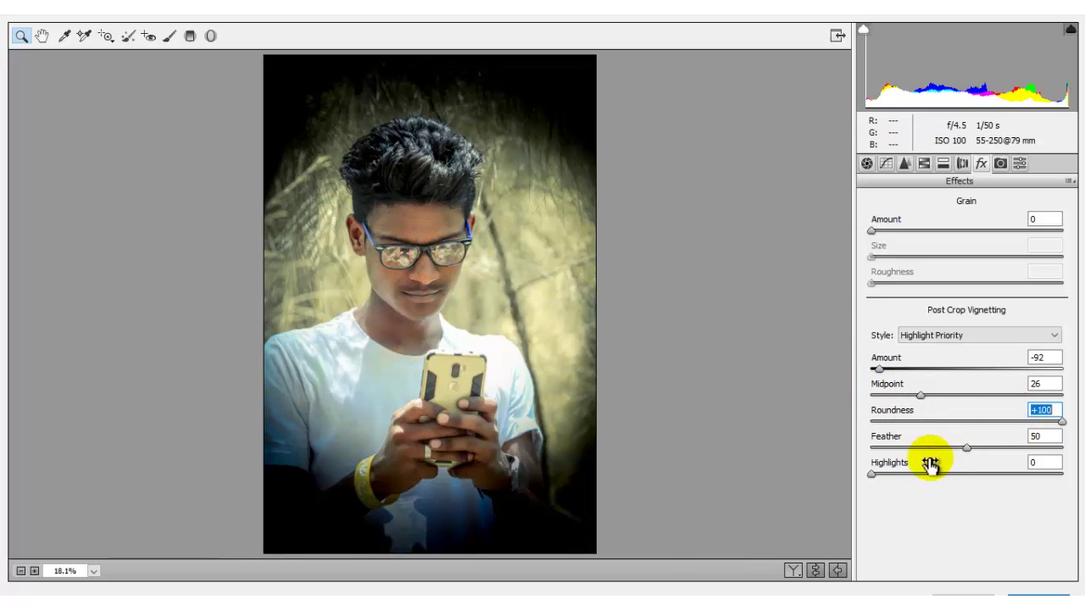
pyautogui.moveTo(886, 438); pyautogui.dragTo(986, 438)
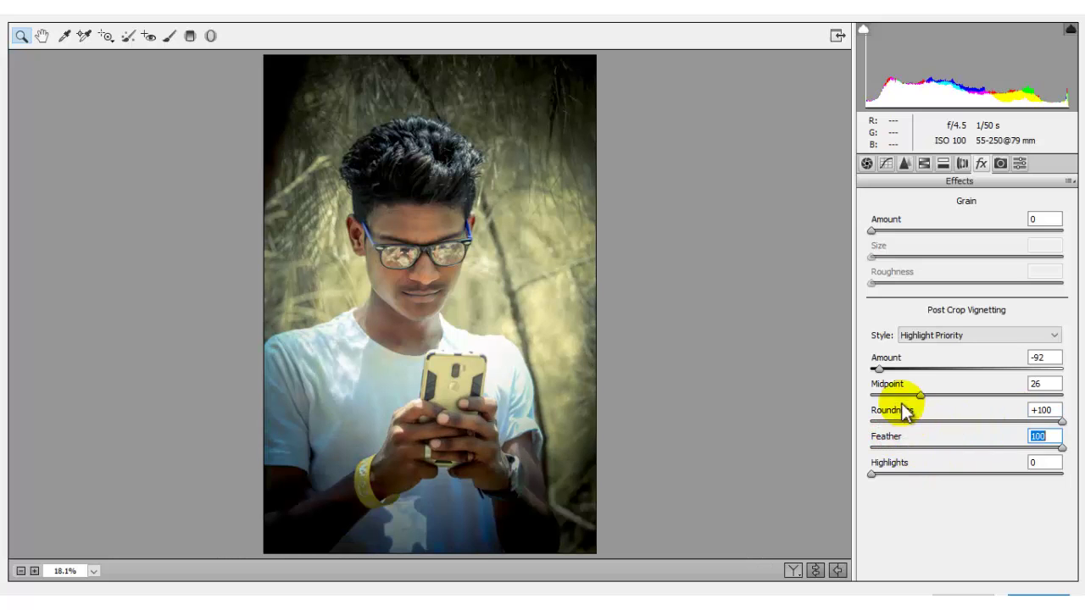
pyautogui.moveTo(886, 387)
pyautogui.mouseDown()
pyautogui.moveTo(873, 385)
pyautogui.moveTo(901, 392)
pyautogui.moveTo(861, 412)
pyautogui.mouseUp()
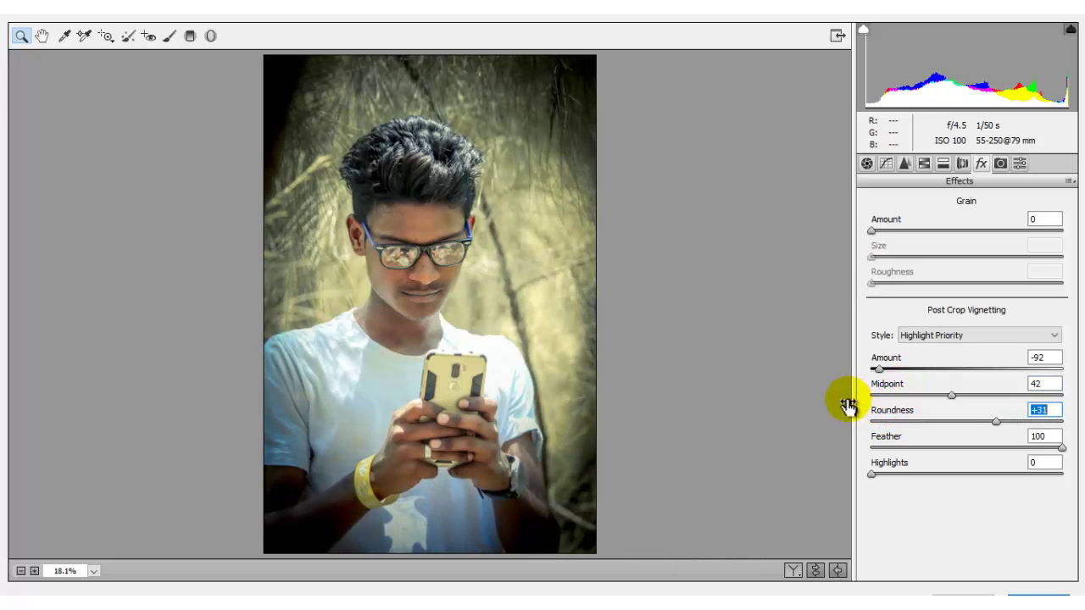
pyautogui.click(1042, 357)
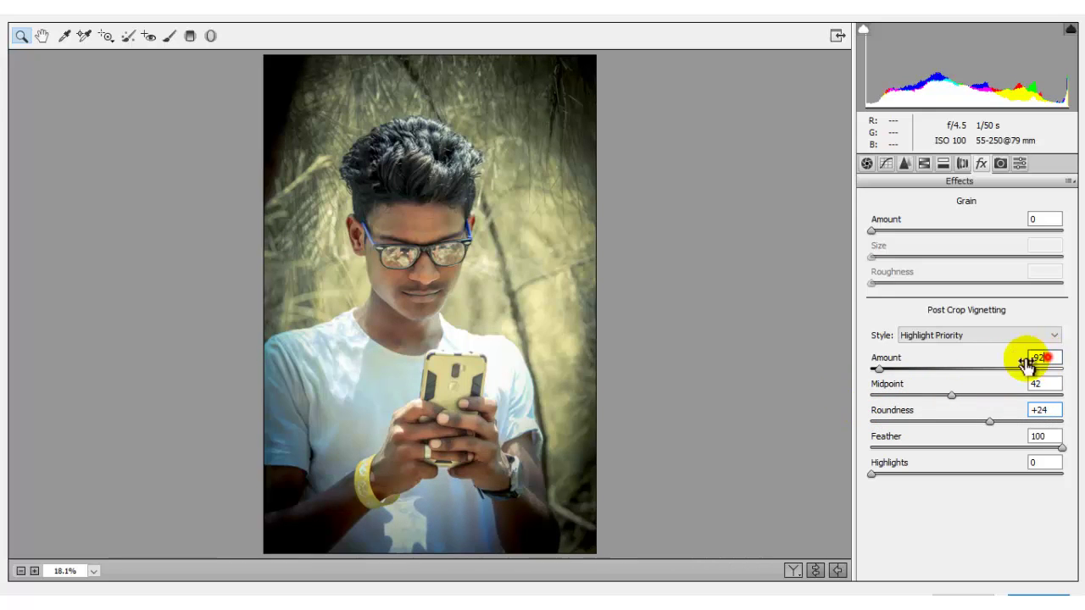
pyautogui.write('0')
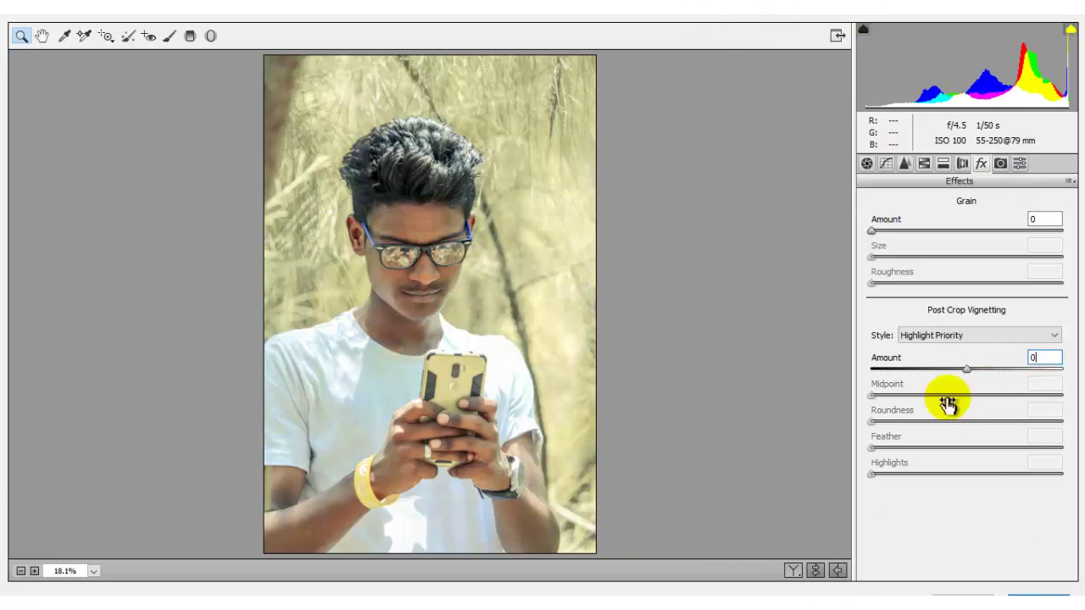
# In Camera Calibration, set Blue Primary hue -41, saturation +47 and Red Primary saturation -57.
pyautogui.click(1000, 162)
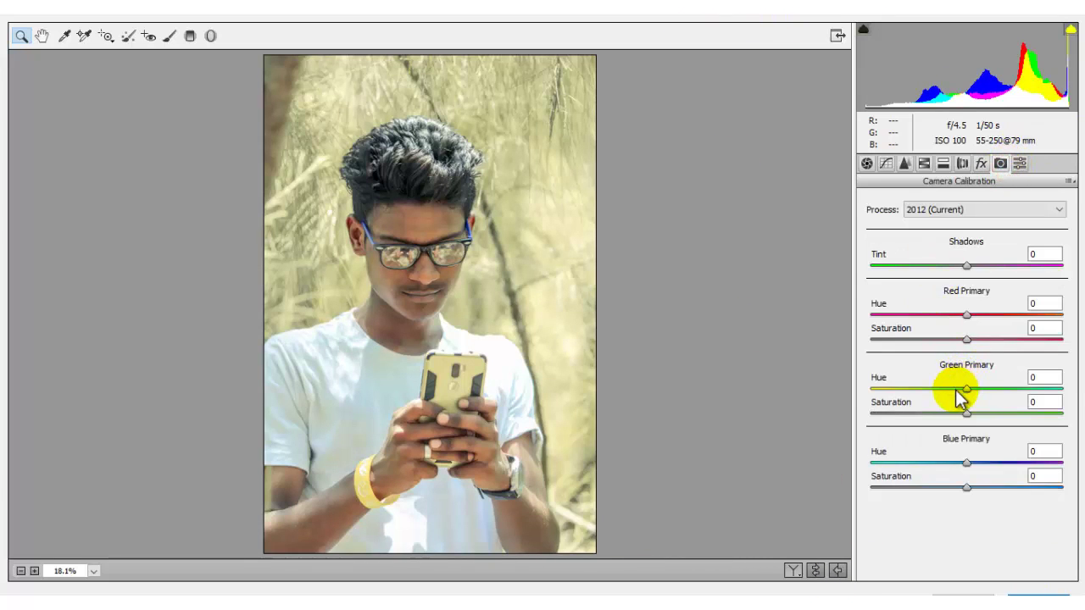
pyautogui.moveTo(965, 390)
pyautogui.mouseDown()
pyautogui.moveTo(947, 405)
pyautogui.moveTo(912, 398)
pyautogui.mouseUp()
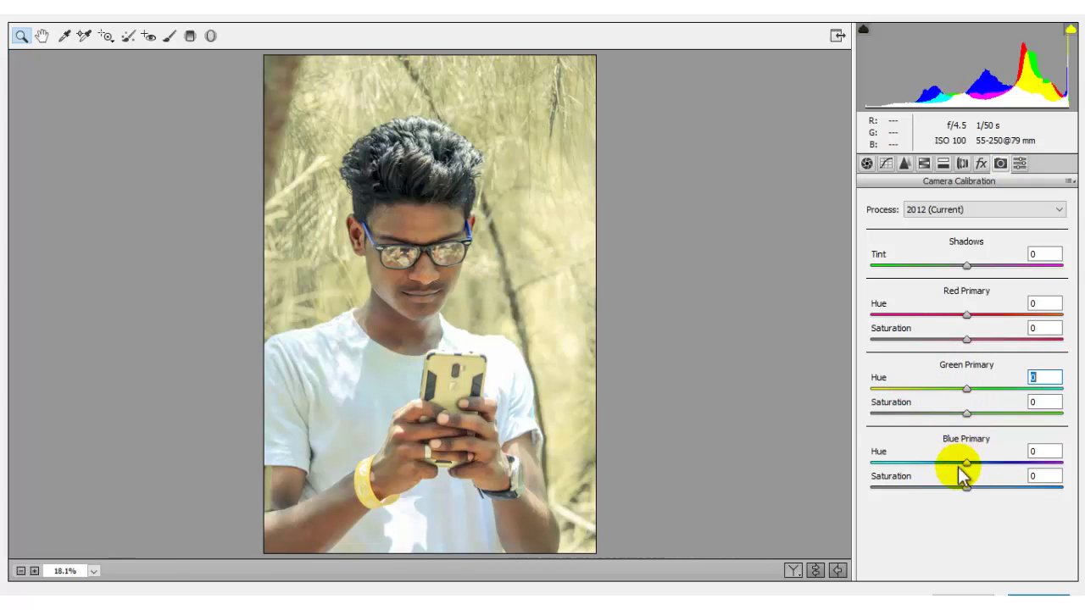
pyautogui.moveTo(947, 477); pyautogui.dragTo(1015, 497)
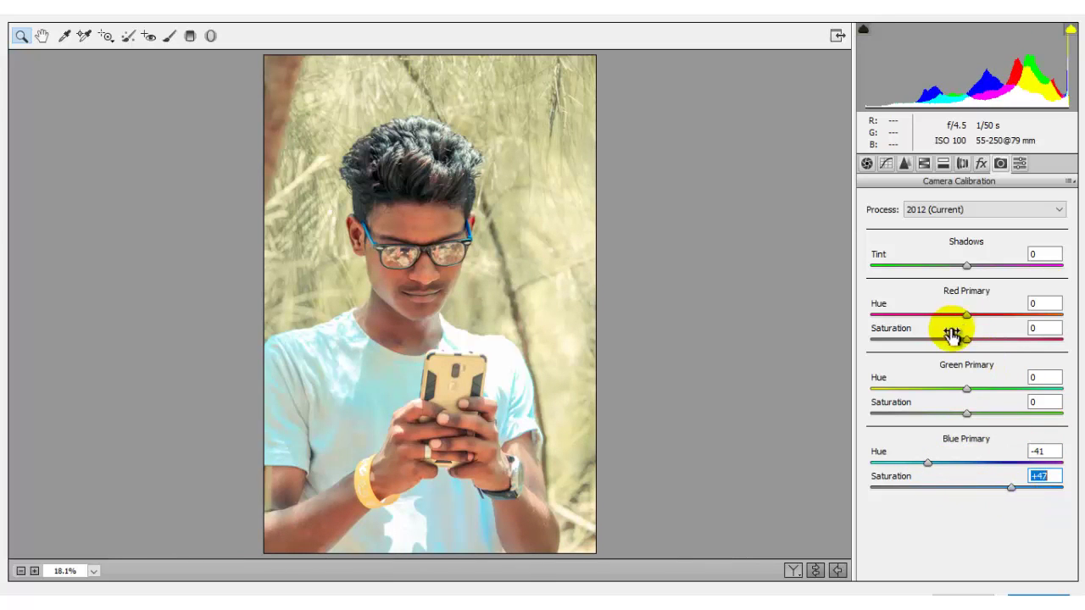
pyautogui.moveTo(907, 332)
pyautogui.mouseDown()
pyautogui.moveTo(859, 317)
pyautogui.moveTo(900, 316)
pyautogui.mouseUp()
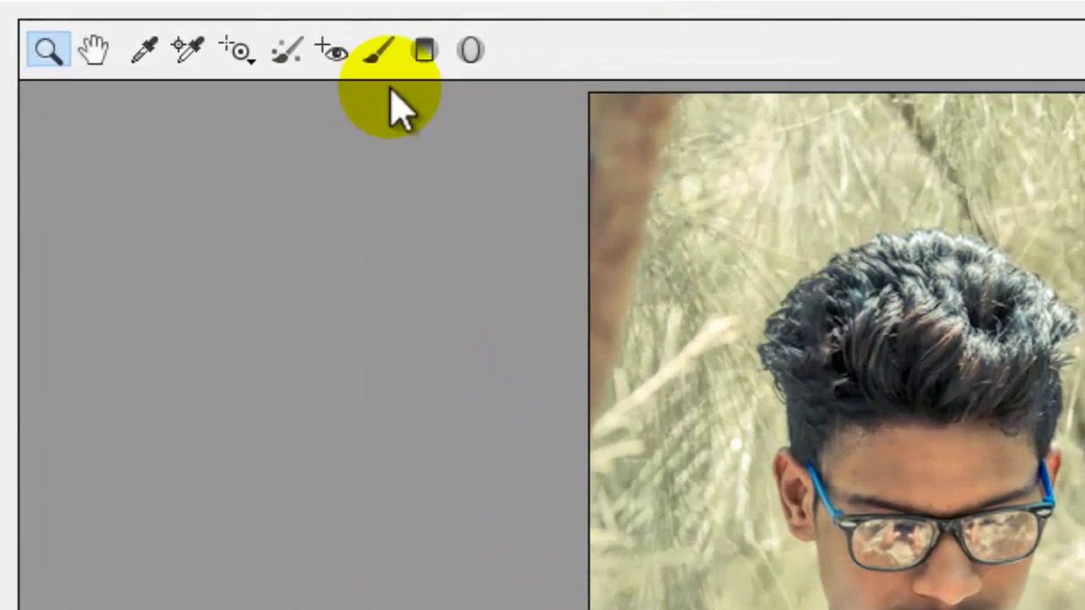
# Switch to the Radial Filter and dismiss the local adjustment error after a first attempt.
pyautogui.click(211, 36)
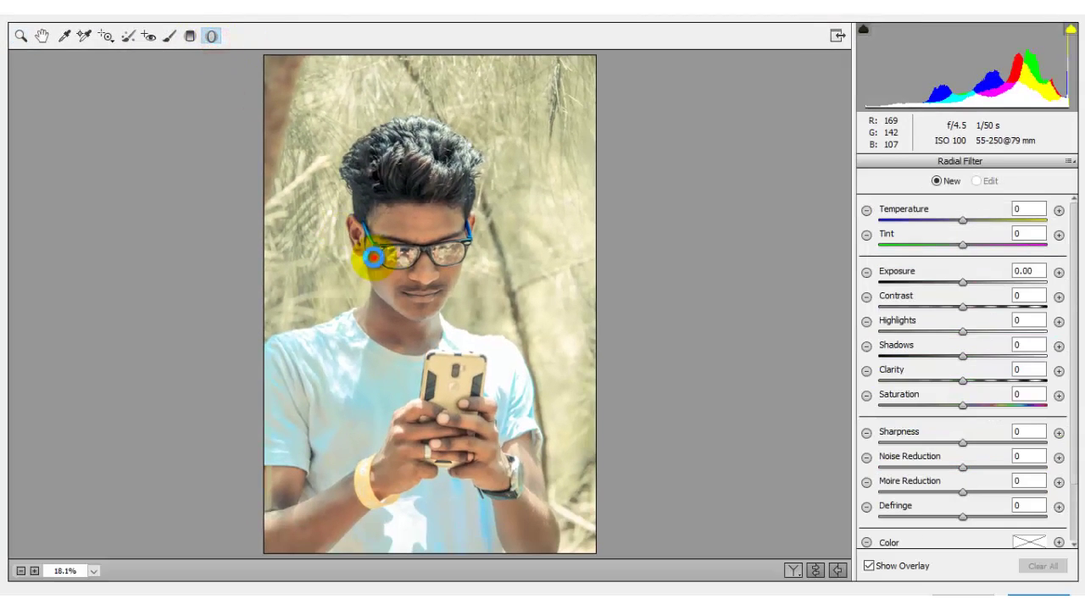
pyautogui.click(374, 257)
pyautogui.click(654, 367)
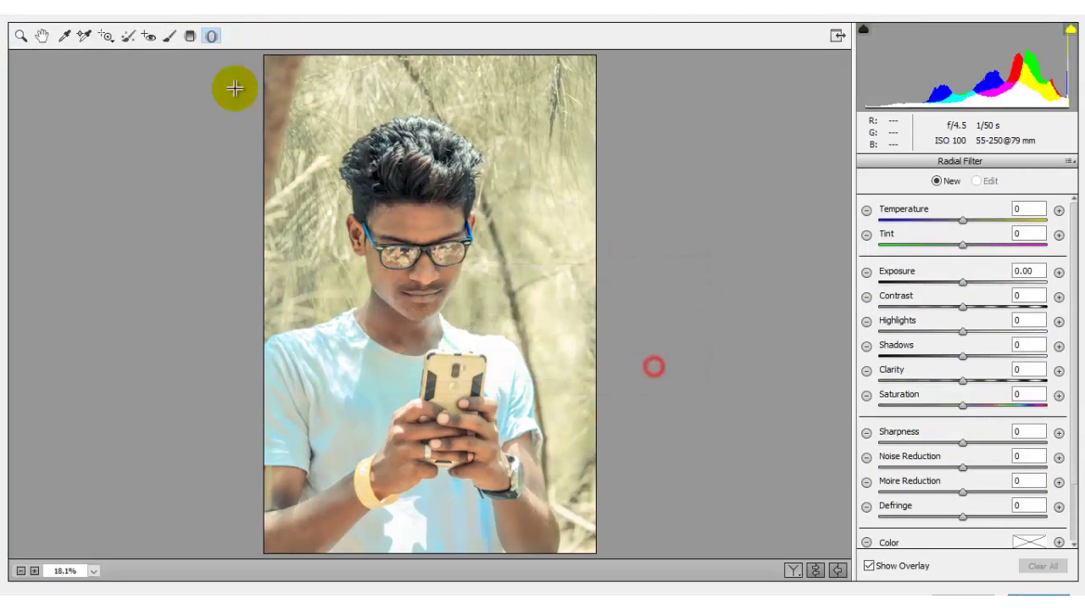
pyautogui.moveTo(308, 151); pyautogui.dragTo(339, 214)
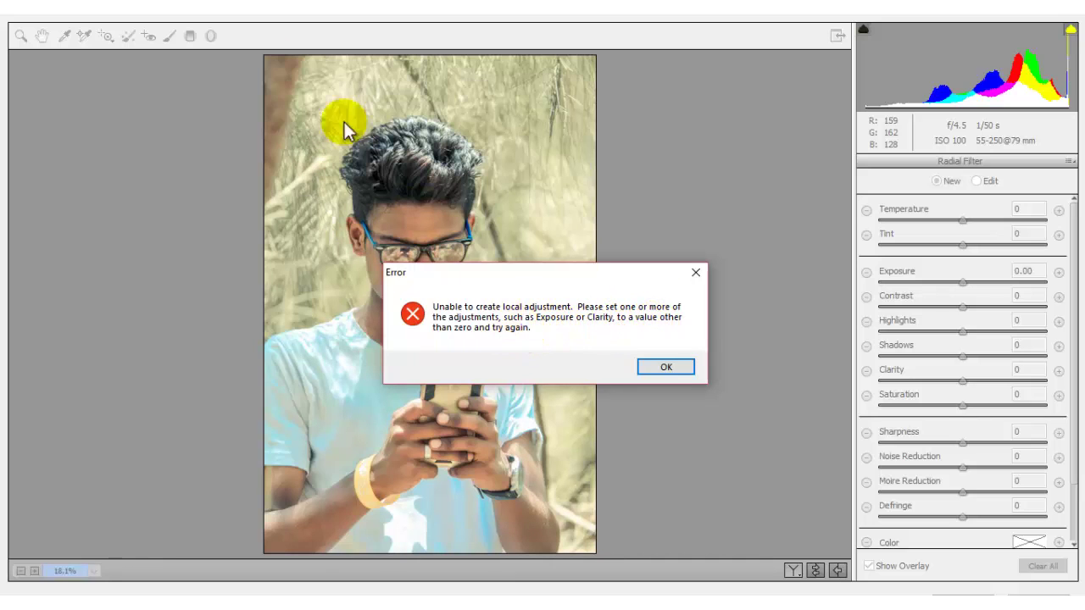
pyautogui.click(665, 366)
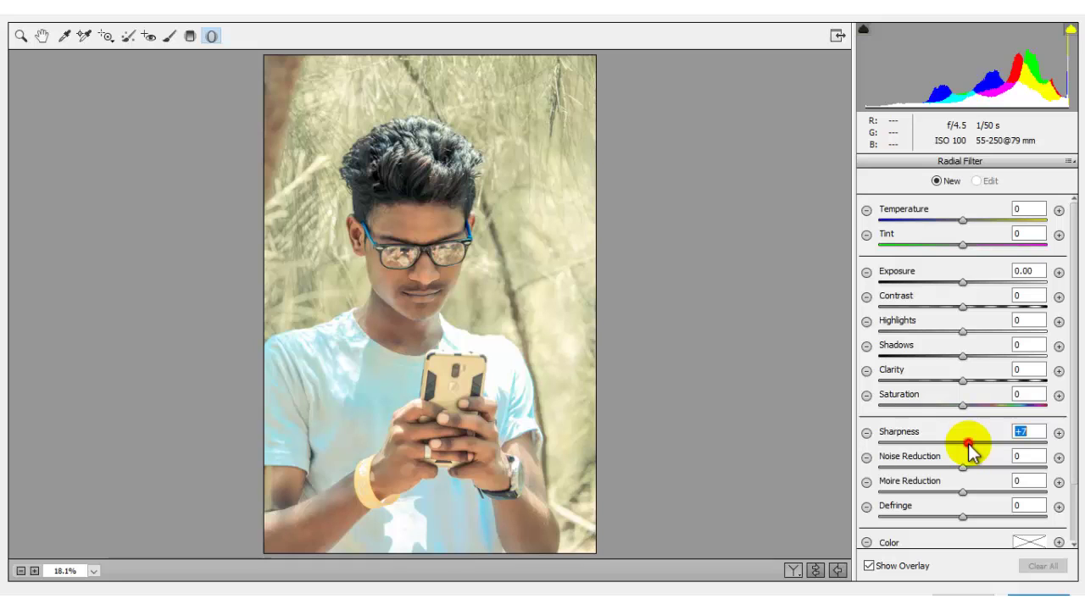
# Draw an oval radial filter centred on the man with Sharpness +1 and Exposure -4.00.
pyautogui.moveTo(383, 218); pyautogui.dragTo(481, 348)
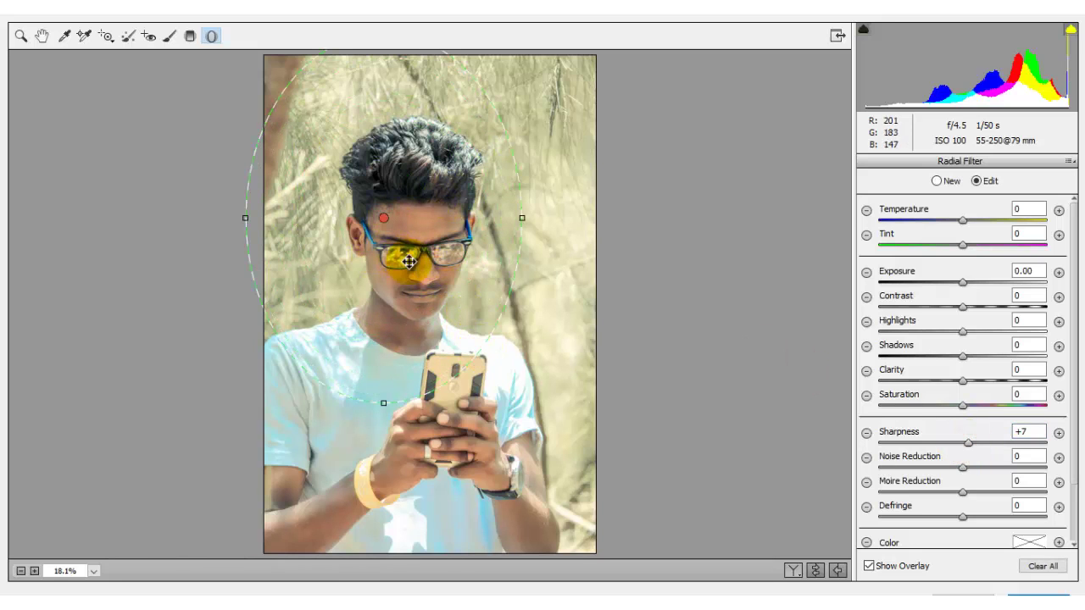
pyautogui.moveTo(405, 258); pyautogui.dragTo(439, 328)
pyautogui.moveTo(471, 295); pyautogui.dragTo(469, 277)
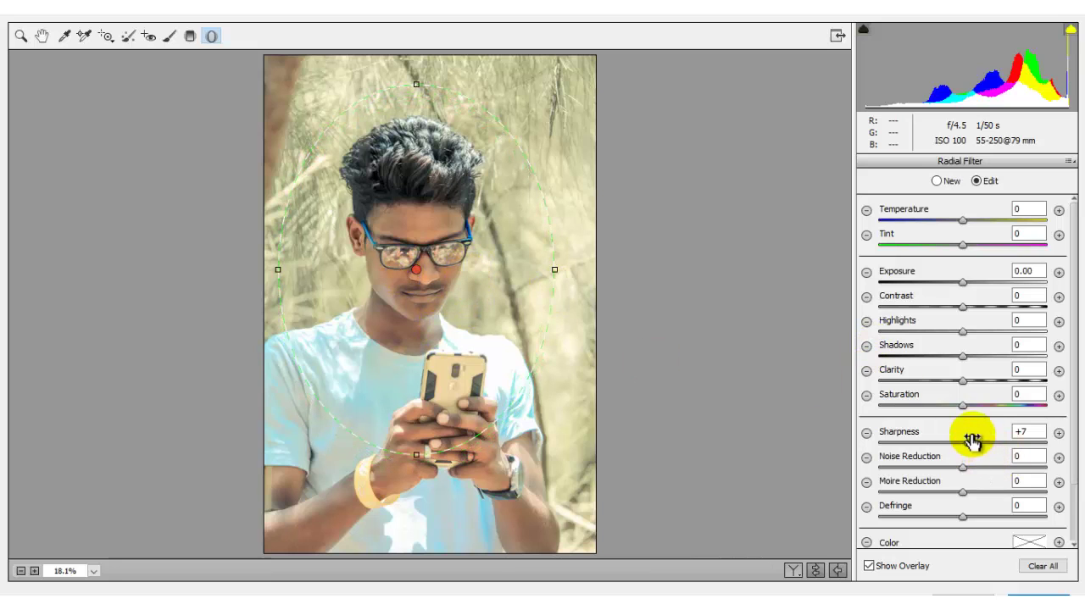
pyautogui.moveTo(968, 449); pyautogui.dragTo(964, 444)
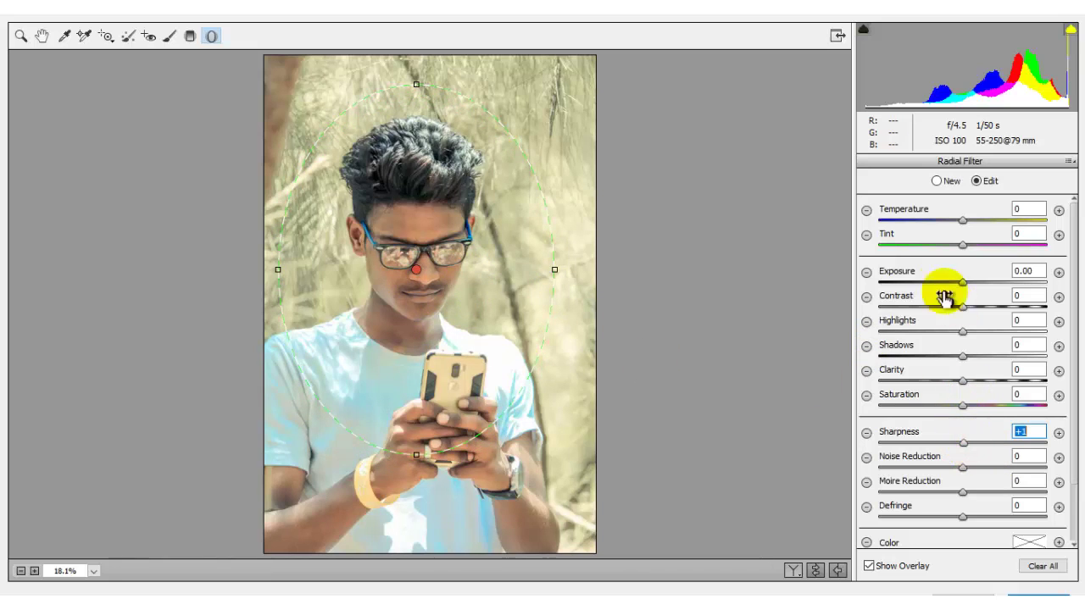
pyautogui.moveTo(944, 284)
pyautogui.mouseDown()
pyautogui.moveTo(904, 288)
pyautogui.moveTo(860, 274)
pyautogui.mouseUp()
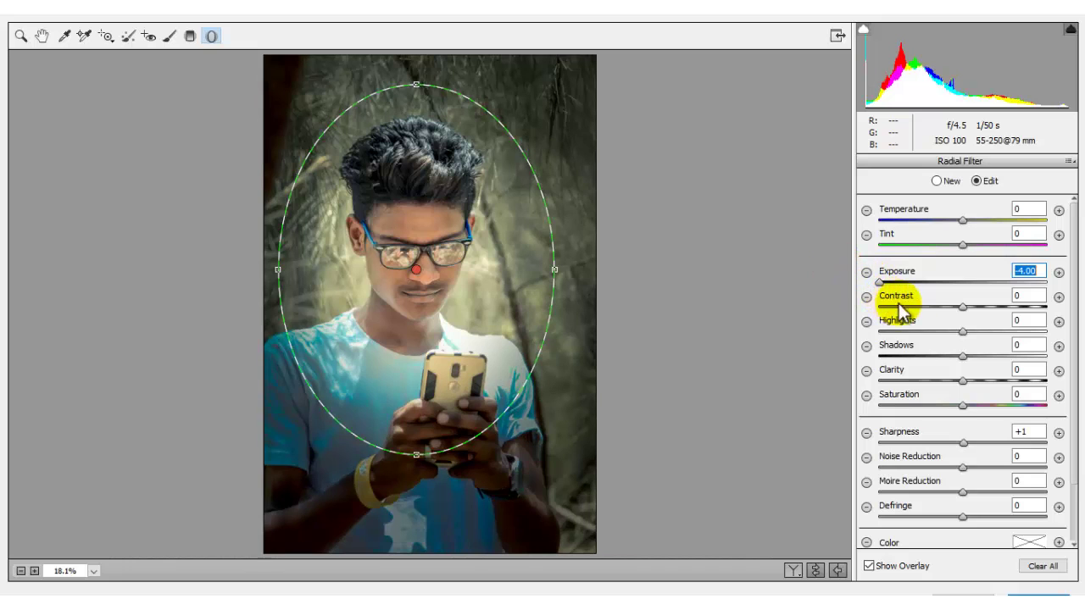
# Set Contrast and Shadows to -100, Sharpness +100 and Noise Reduction -100 outside the oval.
pyautogui.moveTo(901, 307)
pyautogui.mouseDown()
pyautogui.moveTo(873, 309)
pyautogui.moveTo(872, 330)
pyautogui.mouseUp()
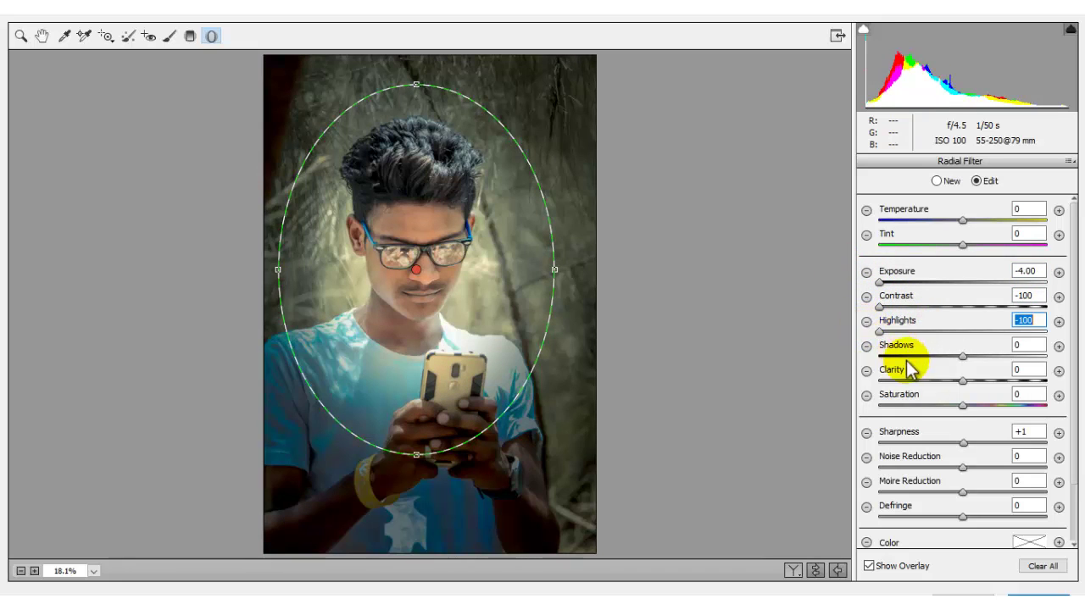
pyautogui.moveTo(920, 356); pyautogui.dragTo(873, 355)
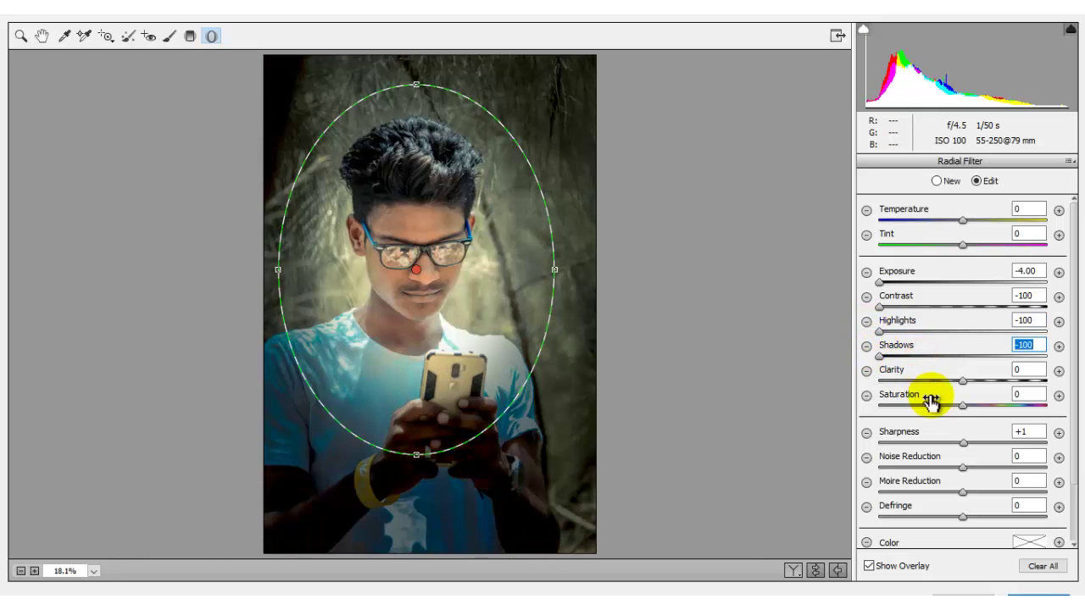
pyautogui.moveTo(941, 381); pyautogui.dragTo(873, 380)
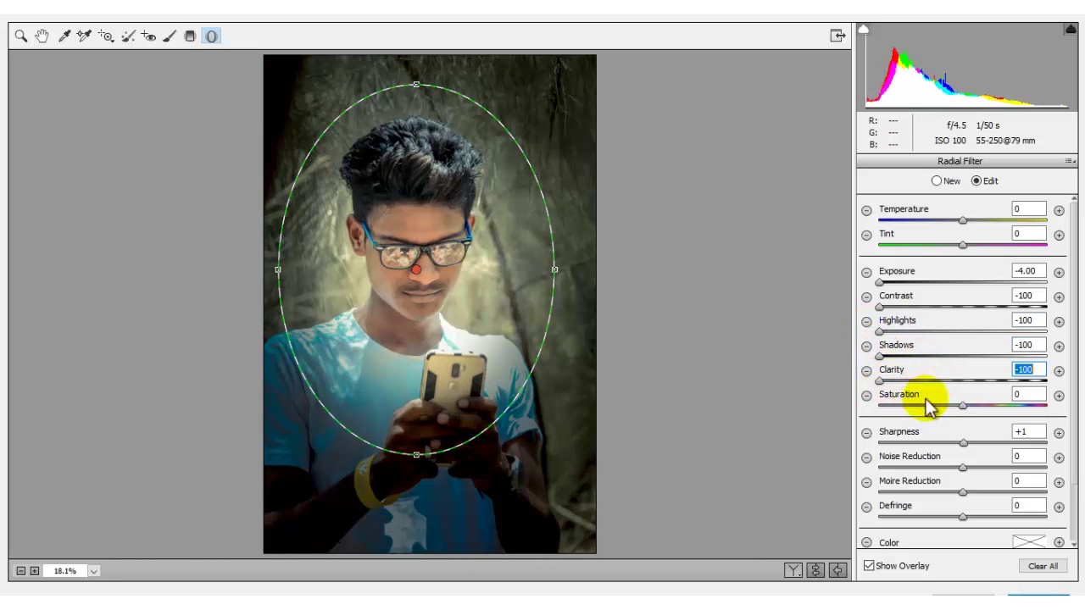
pyautogui.moveTo(927, 407); pyautogui.dragTo(875, 409)
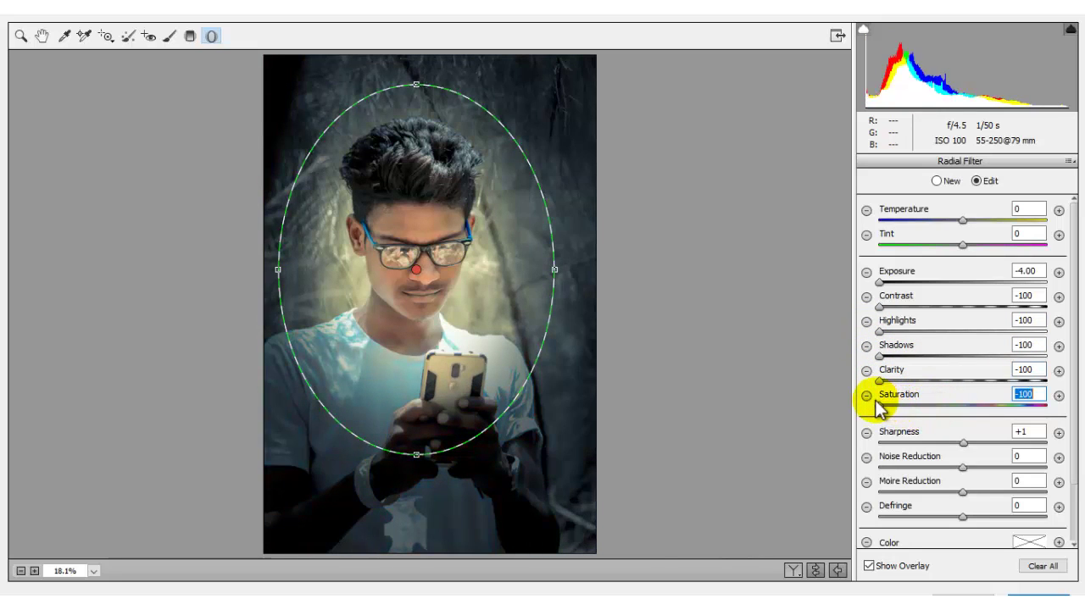
pyautogui.moveTo(967, 444); pyautogui.dragTo(1065, 449)
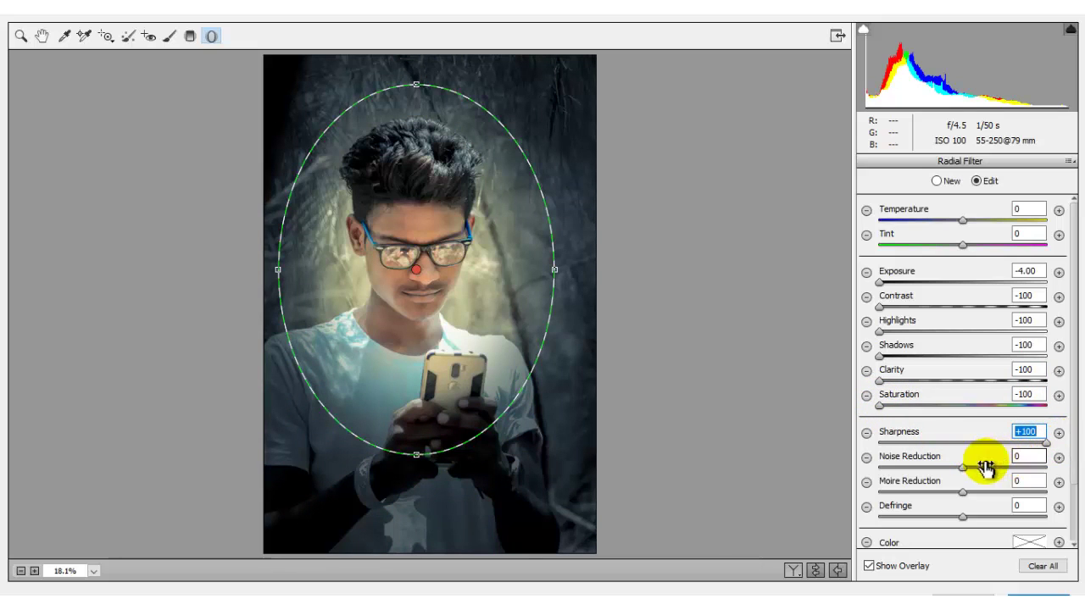
pyautogui.moveTo(967, 468); pyautogui.dragTo(1069, 474)
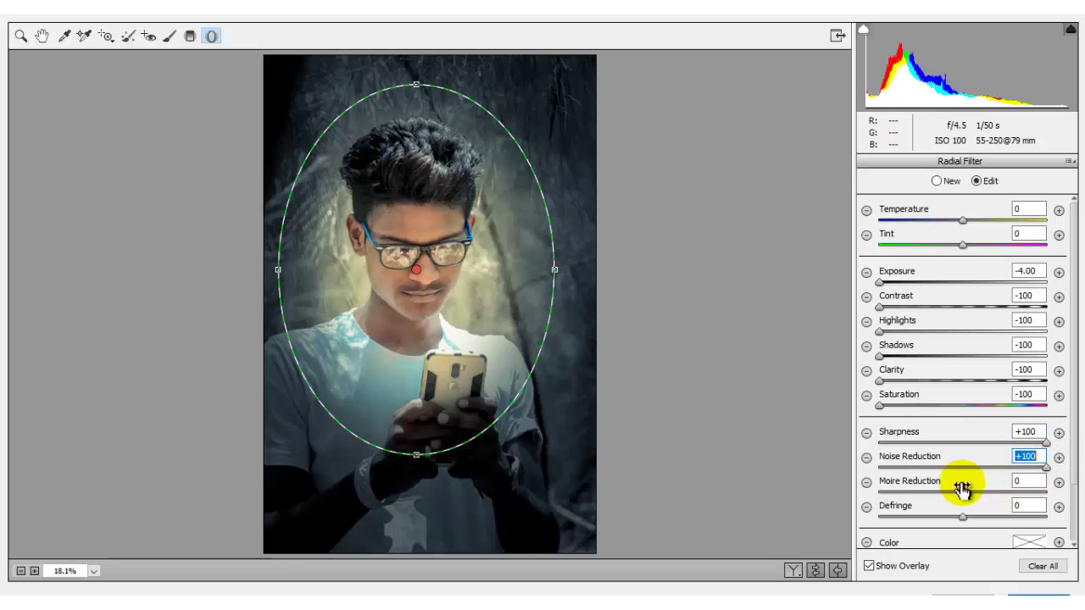
pyautogui.moveTo(968, 469); pyautogui.dragTo(867, 480)
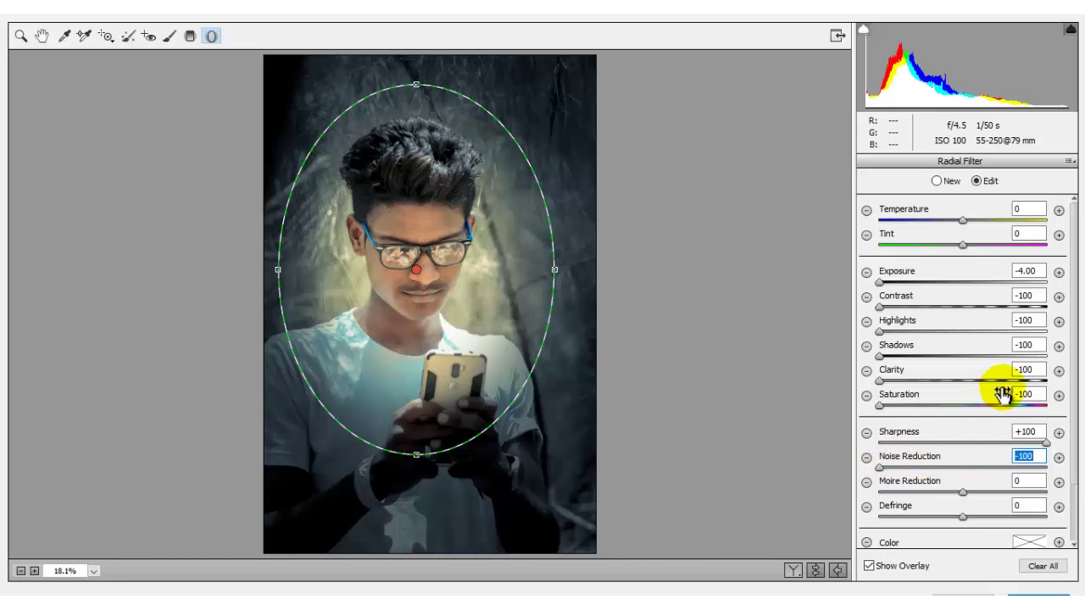
# Set Clarity +1, Temperature +100, Saturation -51 and Tint -100 for the radial filter.
pyautogui.moveTo(1008, 384)
pyautogui.mouseDown()
pyautogui.moveTo(1000, 381)
pyautogui.moveTo(1037, 383)
pyautogui.moveTo(983, 401)
pyautogui.mouseUp()
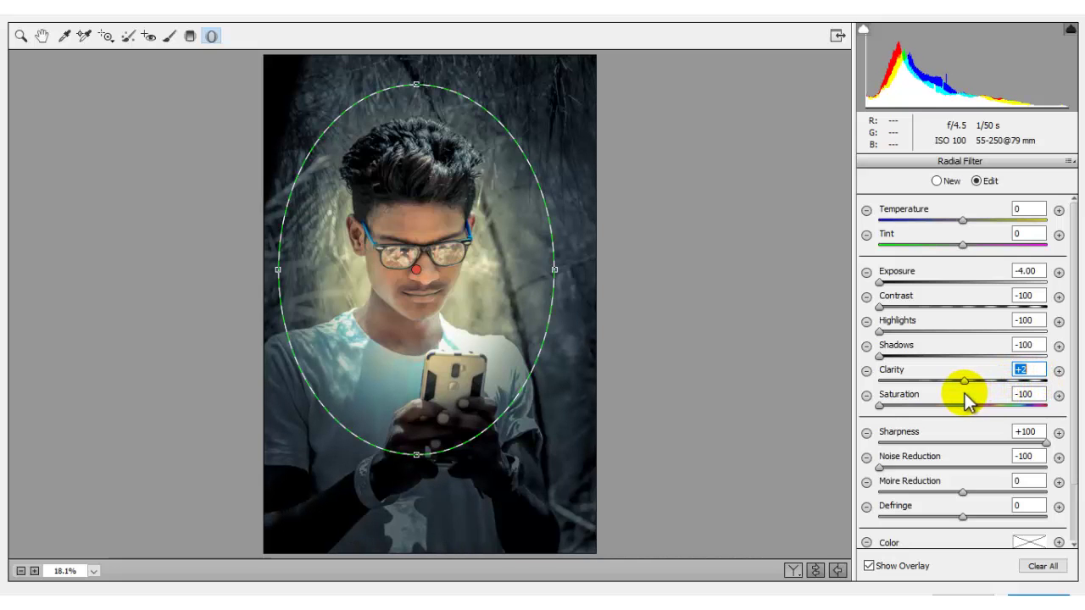
pyautogui.moveTo(965, 394); pyautogui.dragTo(964, 393)
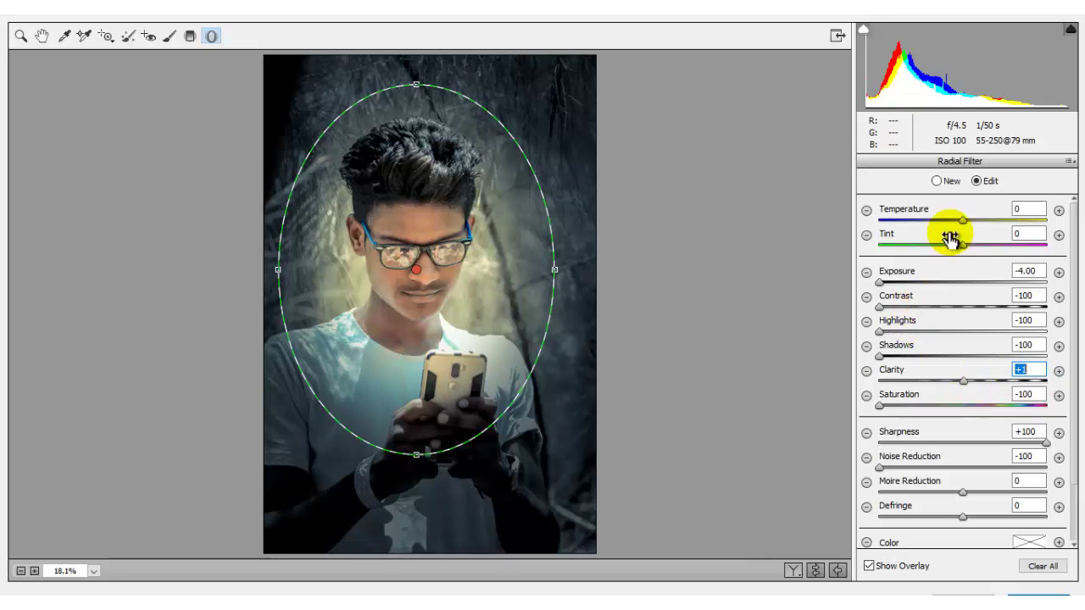
pyautogui.moveTo(913, 212)
pyautogui.mouseDown()
pyautogui.moveTo(966, 213)
pyautogui.moveTo(995, 230)
pyautogui.mouseUp()
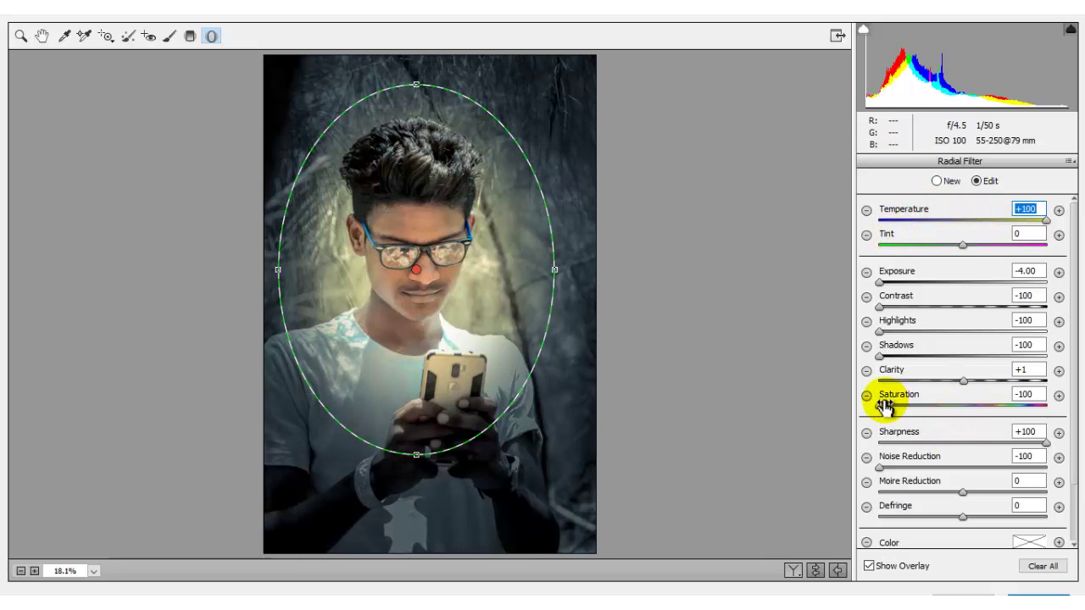
pyautogui.moveTo(879, 405); pyautogui.dragTo(920, 413)
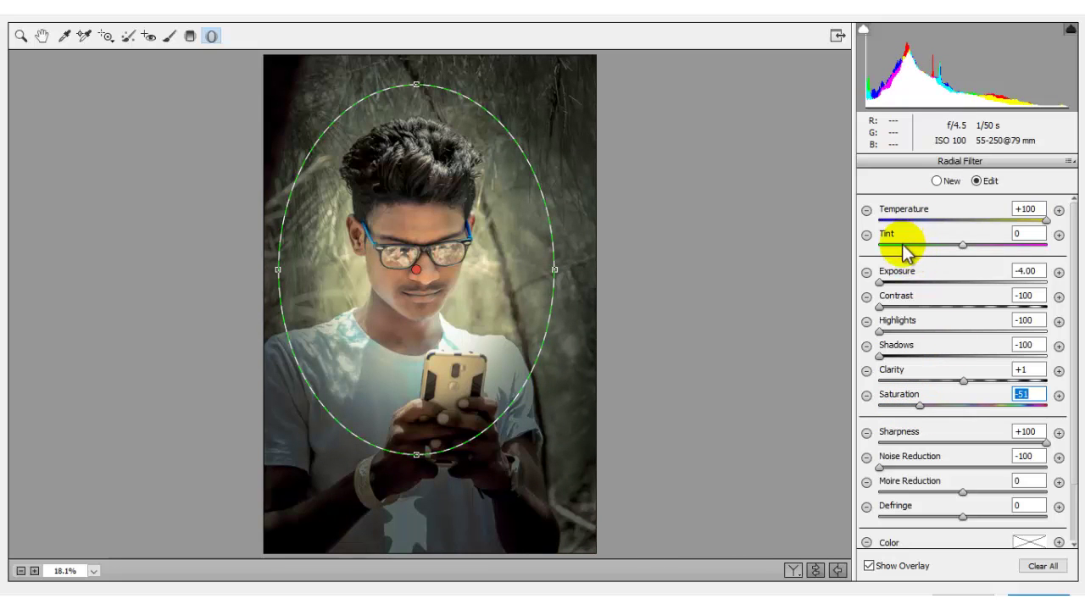
pyautogui.moveTo(894, 241); pyautogui.dragTo(861, 240)
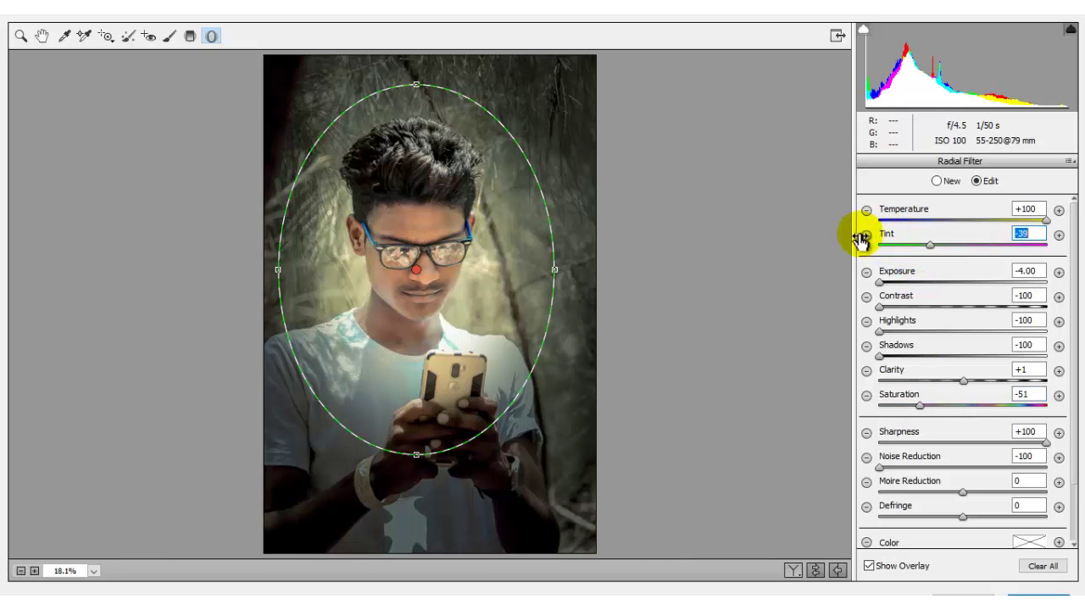
pyautogui.moveTo(839, 237); pyautogui.dragTo(810, 225)
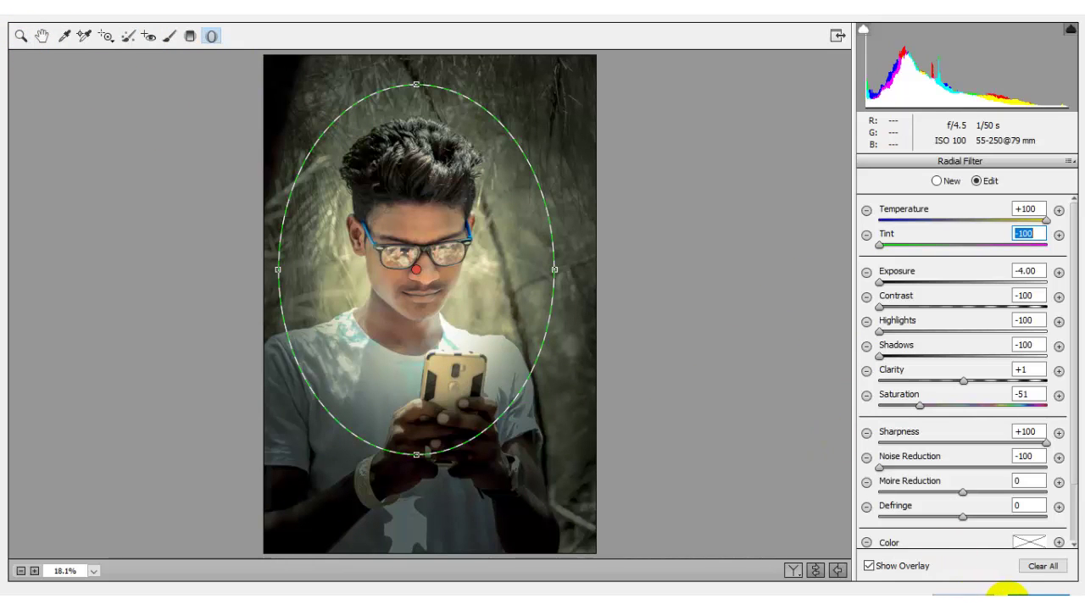
# Apply the Camera Raw grade and drag the Background copy layer lower in the layer stack.
pyautogui.click(1020, 591)
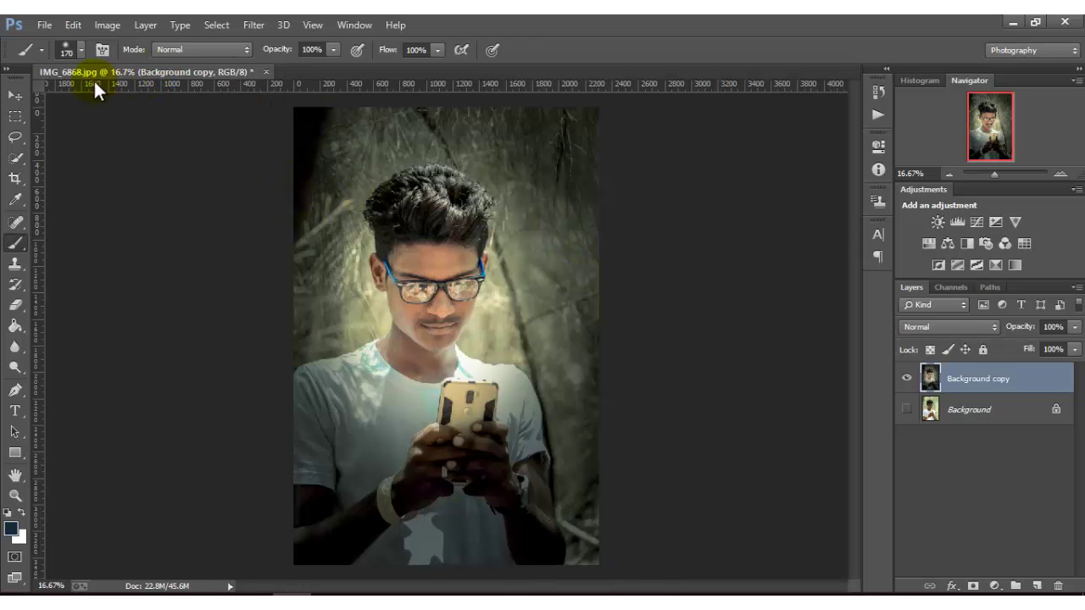
pyautogui.click(12, 99)
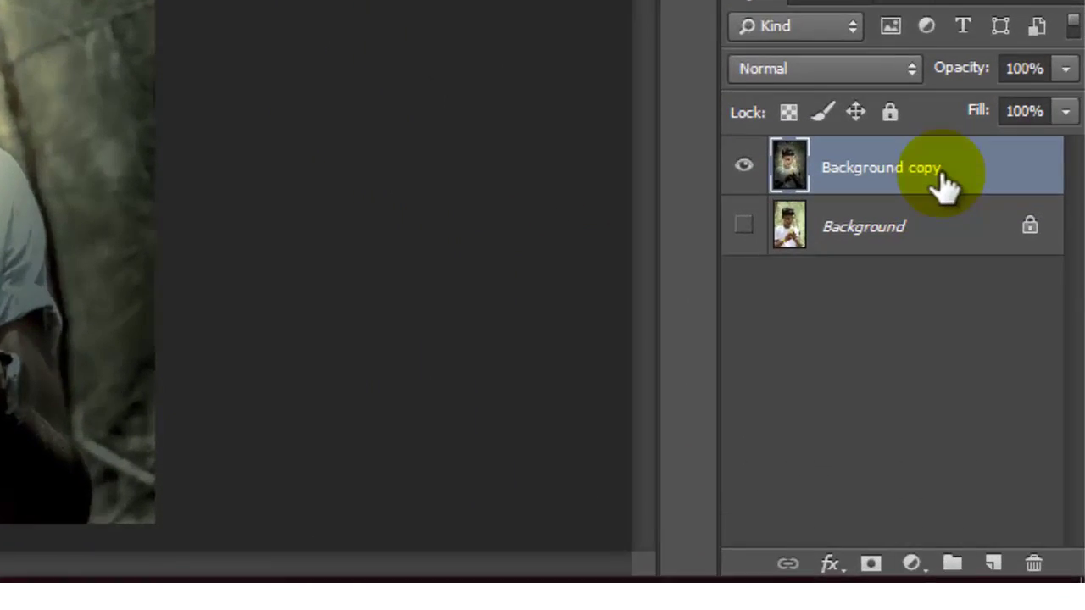
pyautogui.moveTo(1010, 378); pyautogui.dragTo(1050, 516)
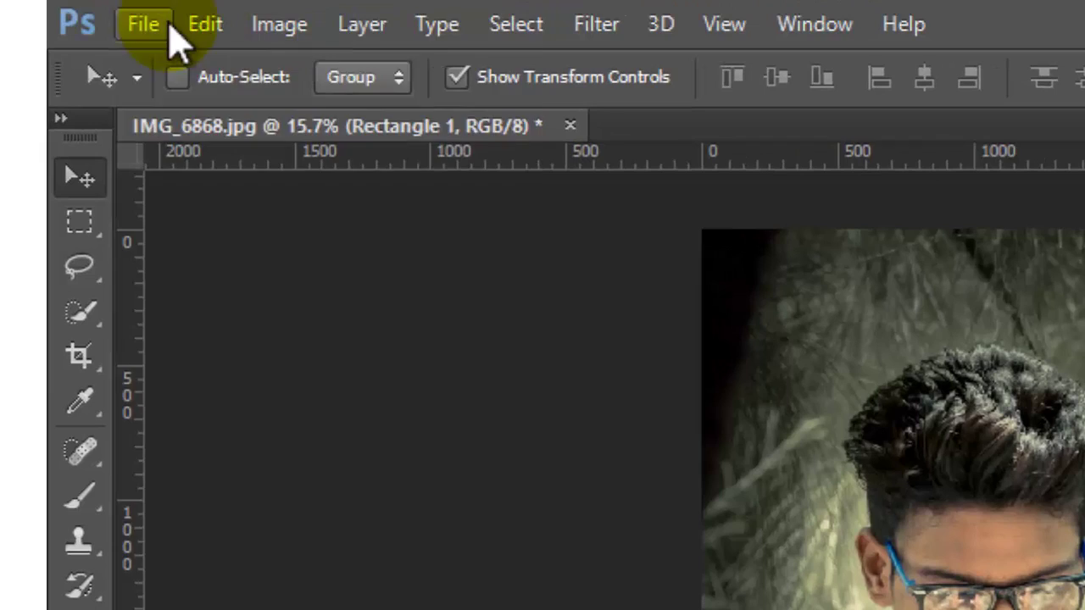
# Place the embedded image mk (16) and scale it to about 160% over the man's face.
pyautogui.click(169, 25)
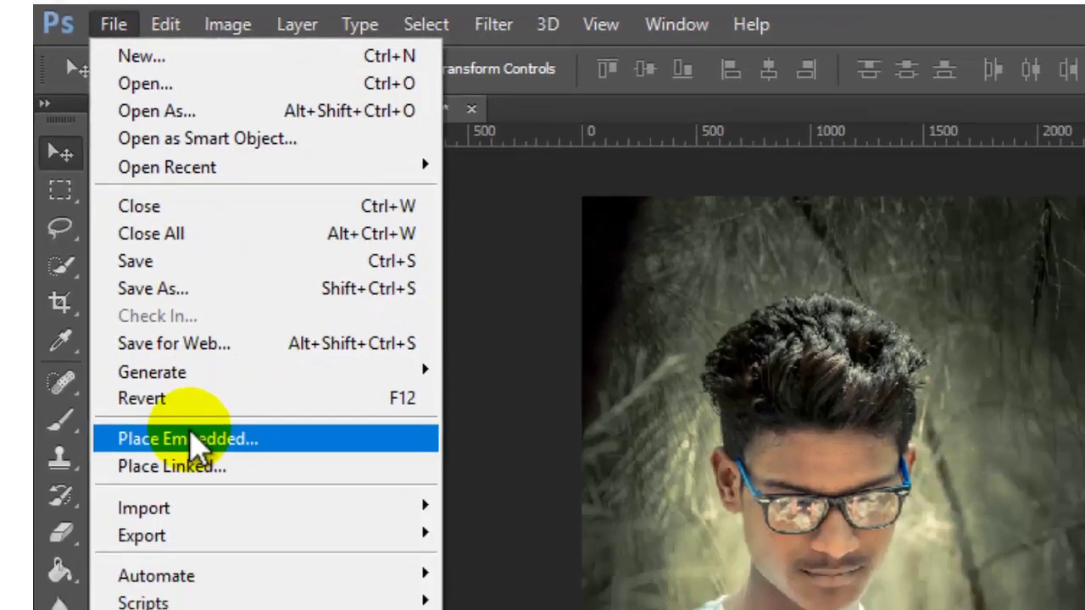
pyautogui.click(193, 439)
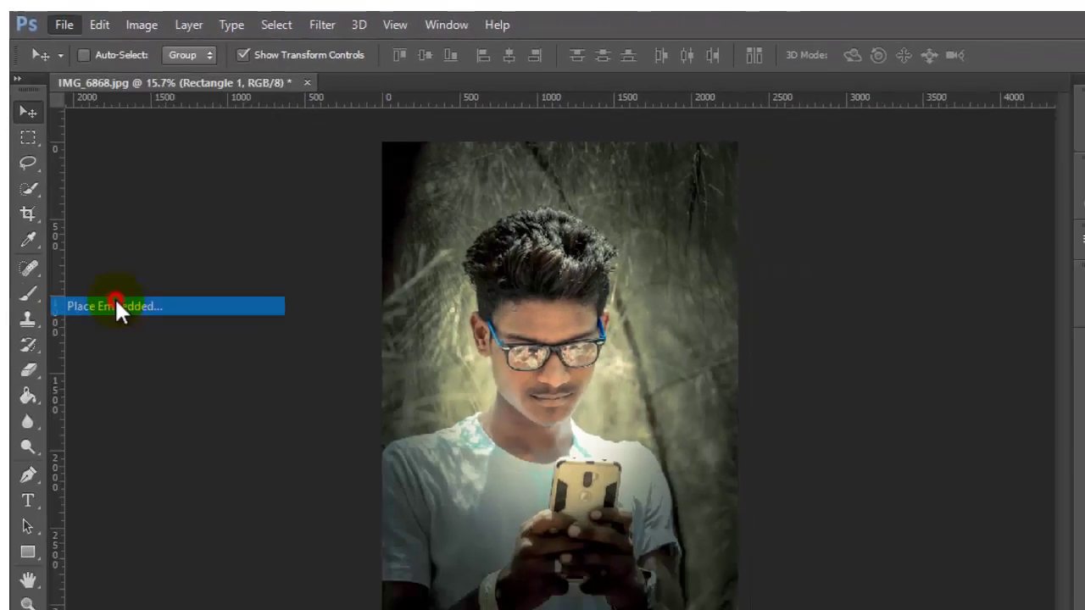
pyautogui.scroll(-2, 1075, 156)
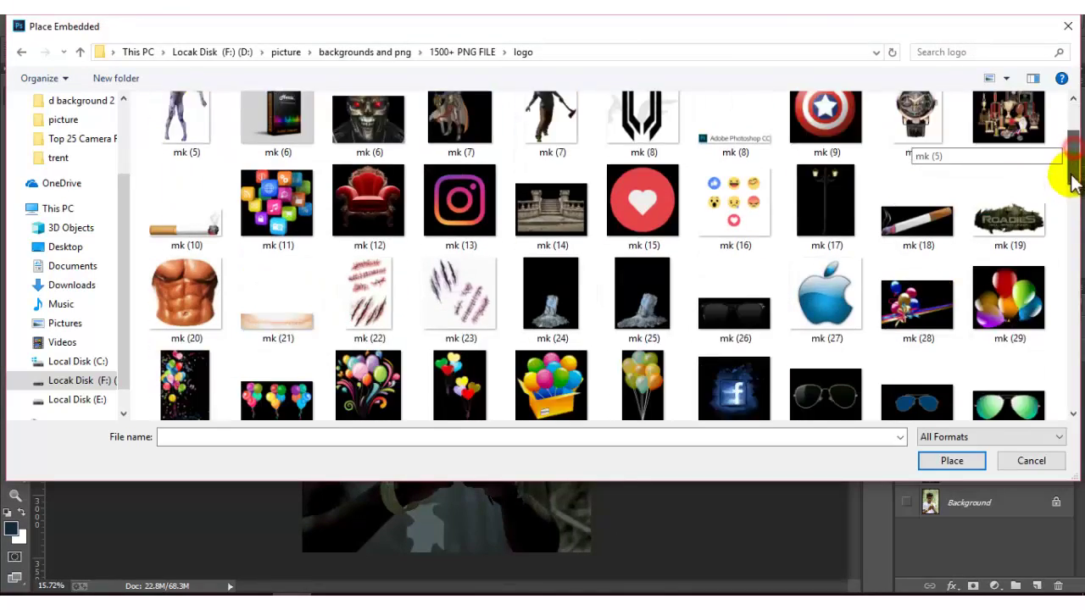
pyautogui.click(732, 119)
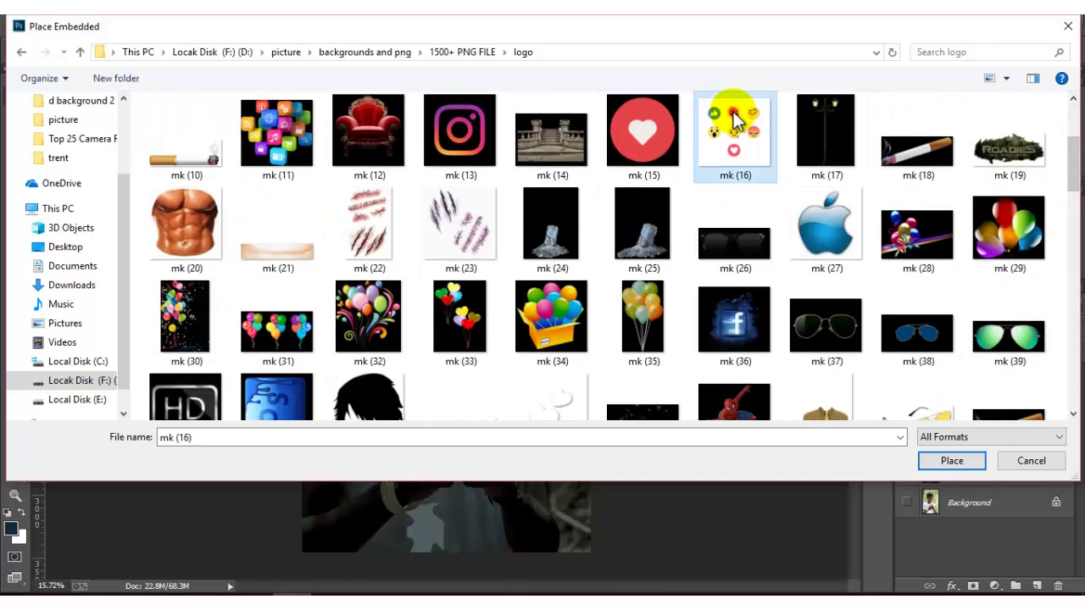
pyautogui.click(952, 459)
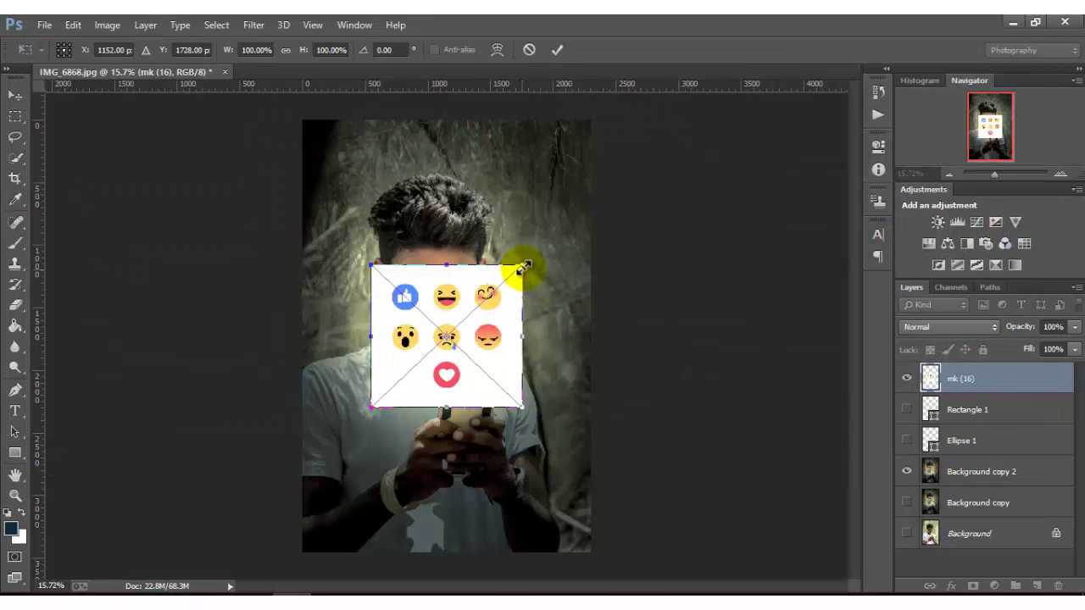
pyautogui.moveTo(524, 265); pyautogui.dragTo(566, 223)
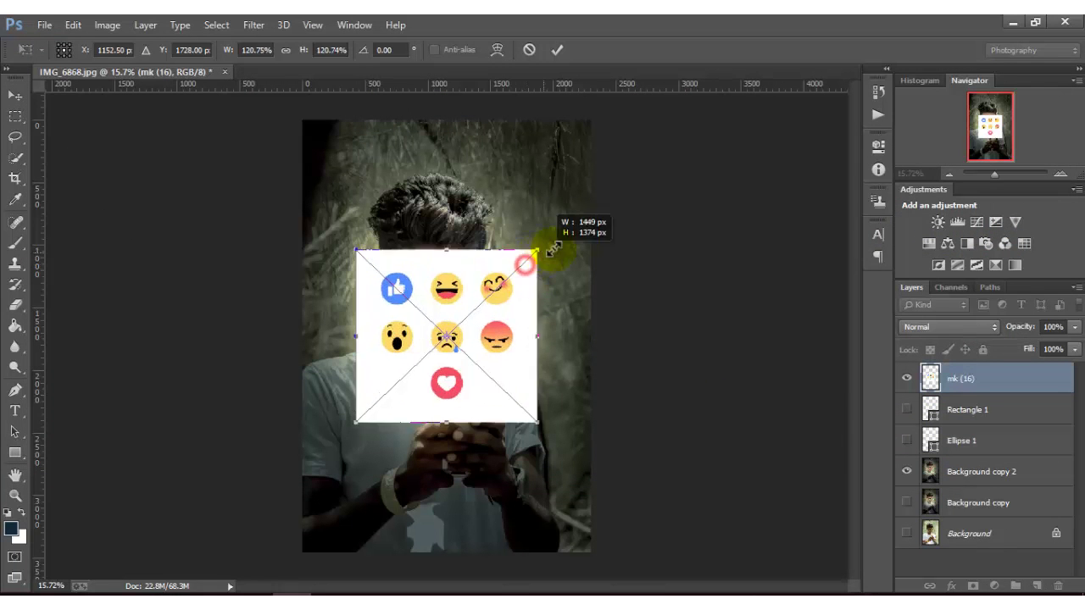
pyautogui.click(563, 57)
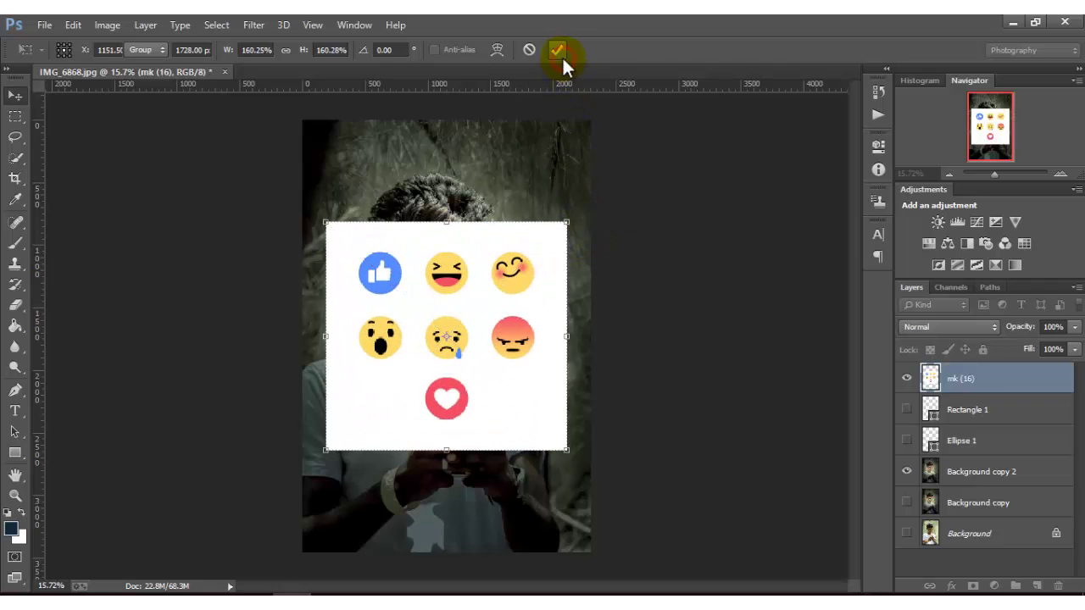
# Quick-select the blue Like emoji and copy it onto a new layer.
pyautogui.click(16, 159)
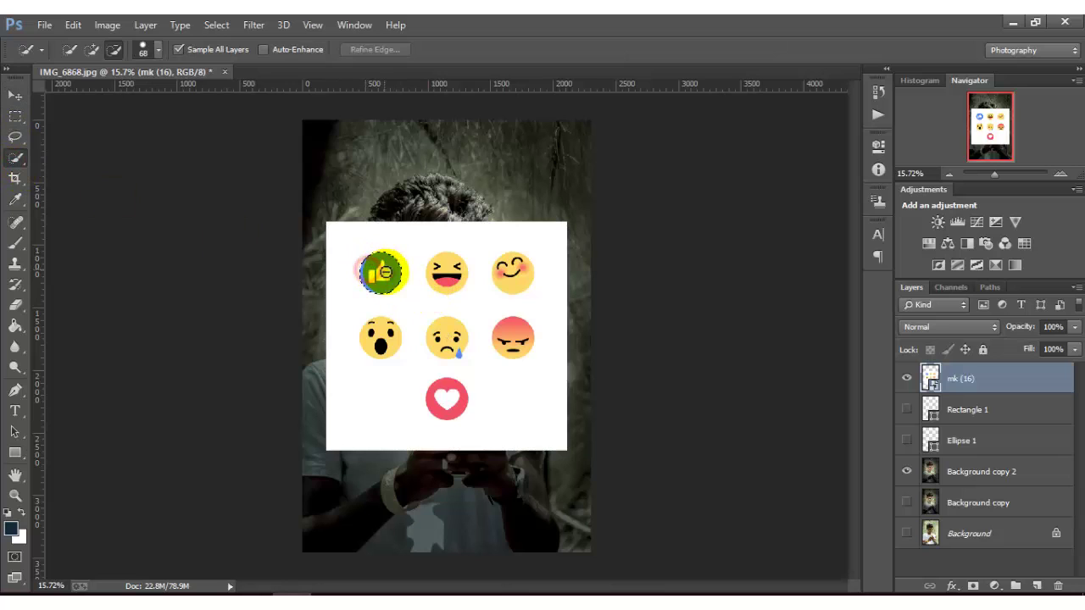
pyautogui.click(378, 272)
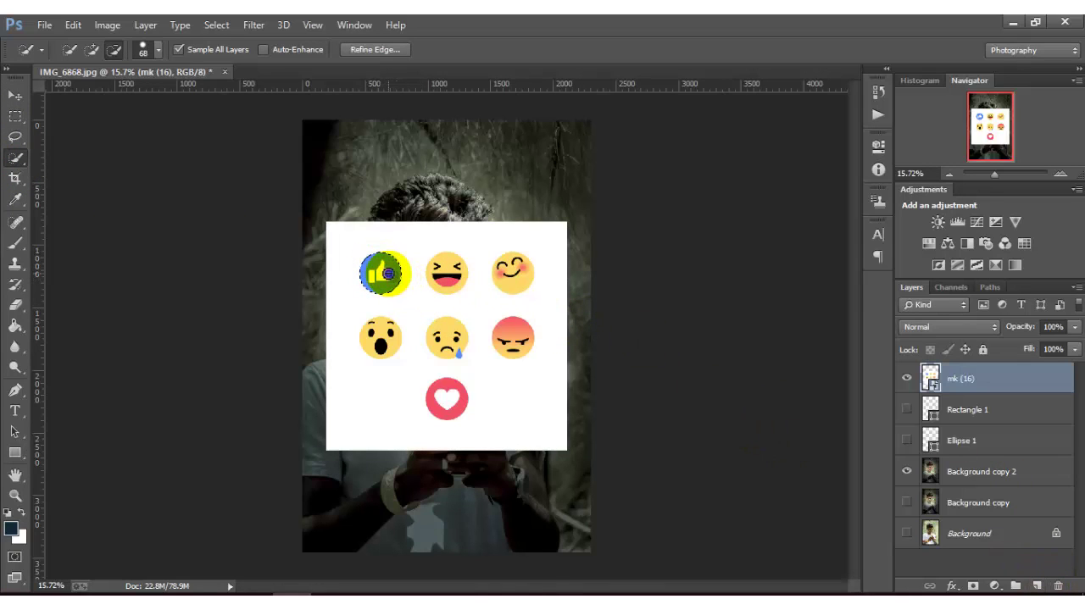
pyautogui.rightClick(390, 260)
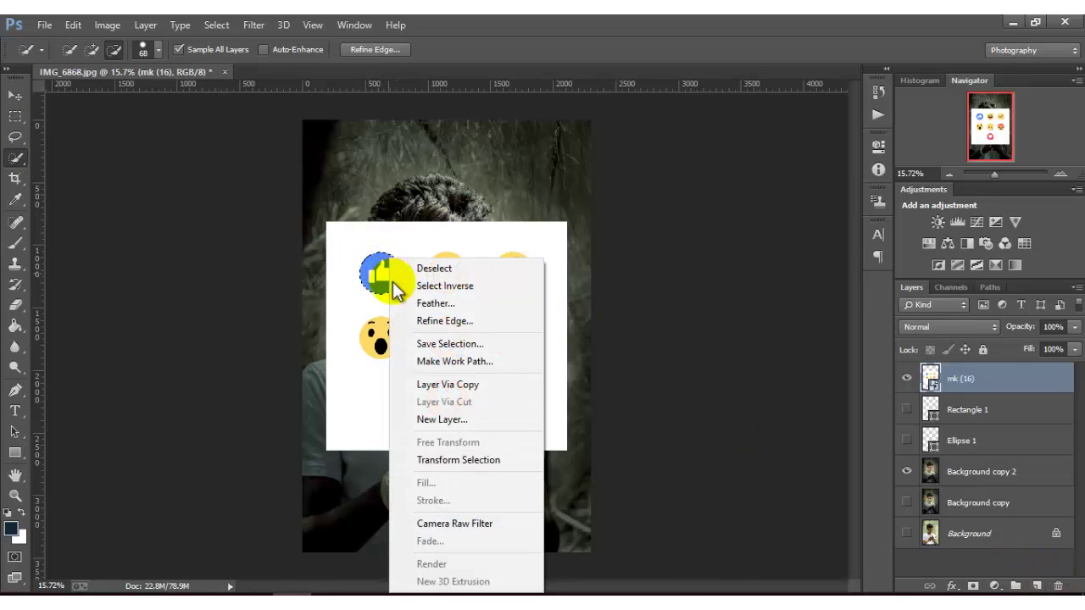
pyautogui.click(458, 424)
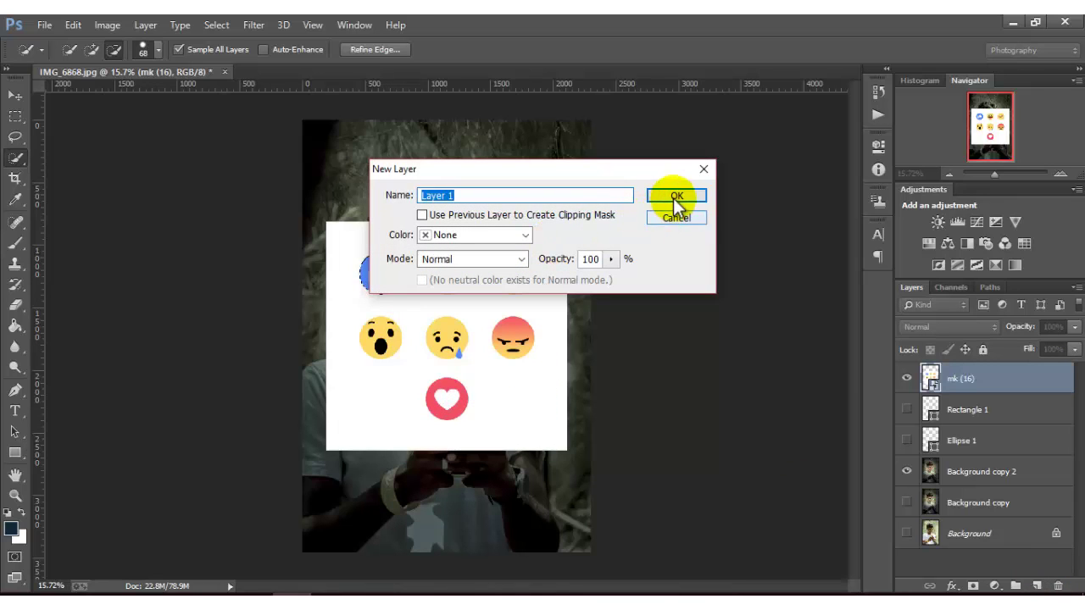
pyautogui.click(682, 196)
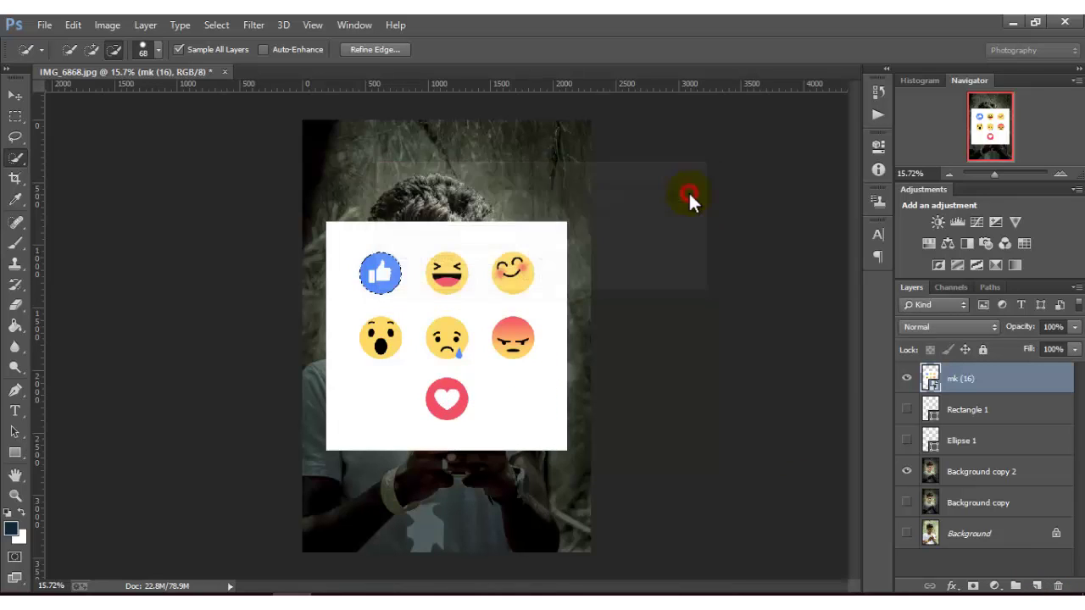
# Select the laughing, smiling, wow, sad and angry emojis, copy them to a new layer, and hide mk (16).
pyautogui.click(958, 411)
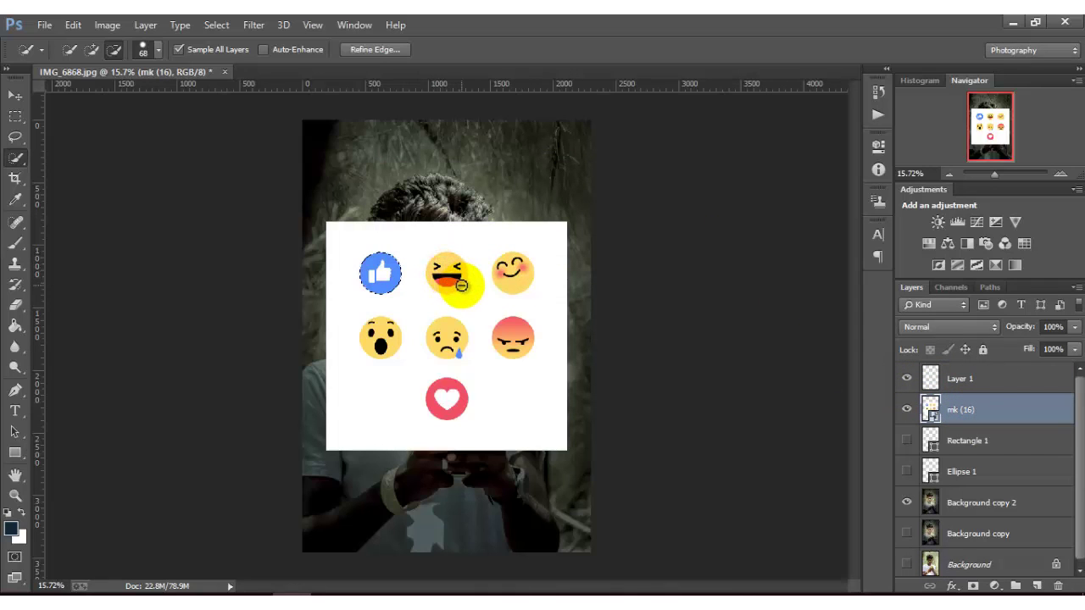
pyautogui.click(90, 50)
pyautogui.moveTo(422, 263); pyautogui.dragTo(452, 259)
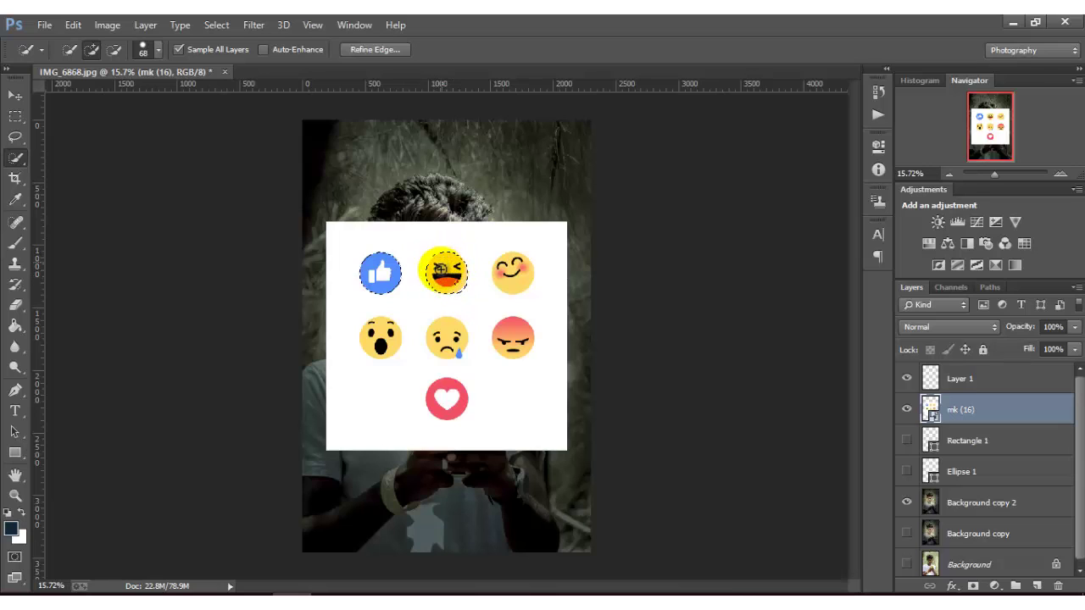
pyautogui.click(505, 273)
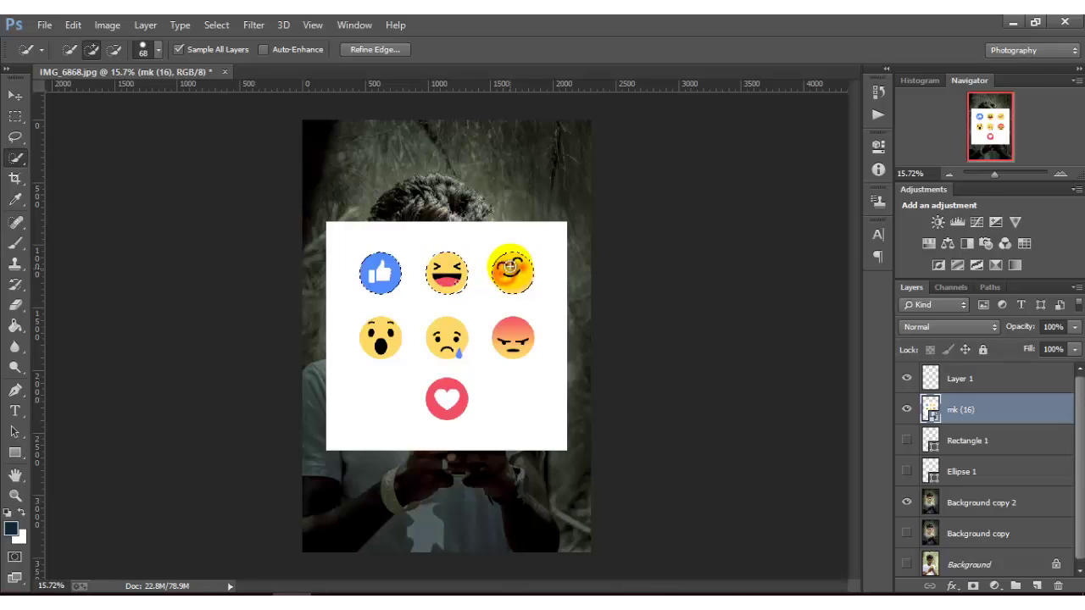
pyautogui.click(372, 333)
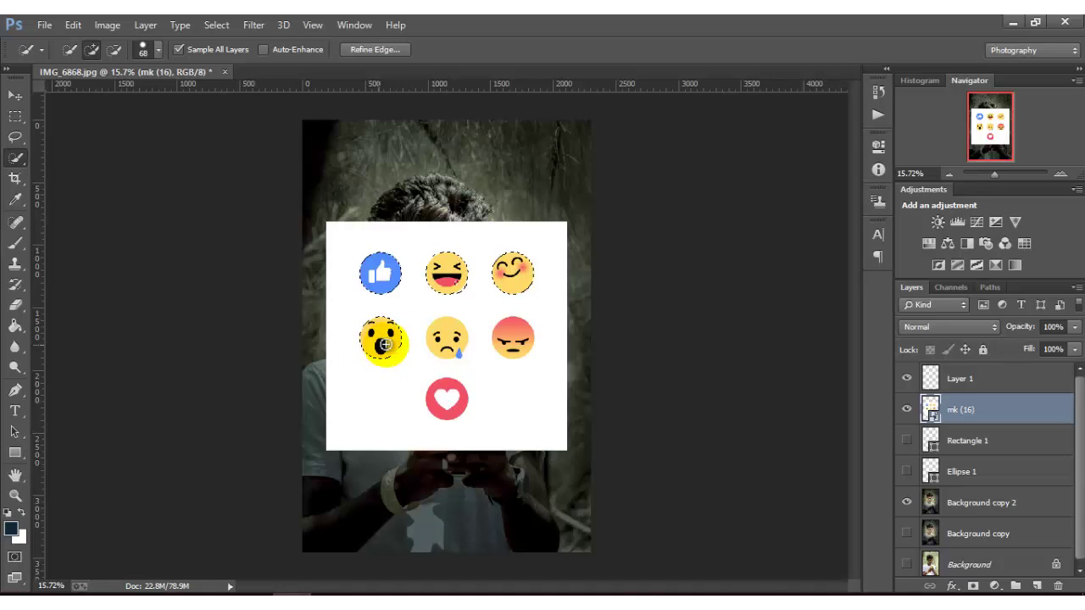
pyautogui.click(445, 333)
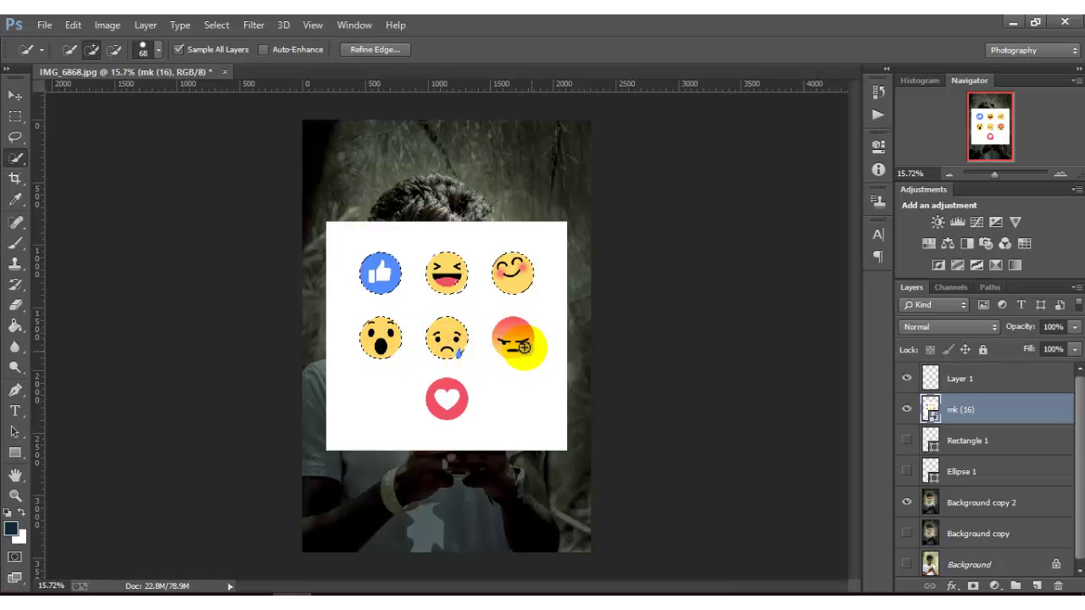
pyautogui.click(516, 344)
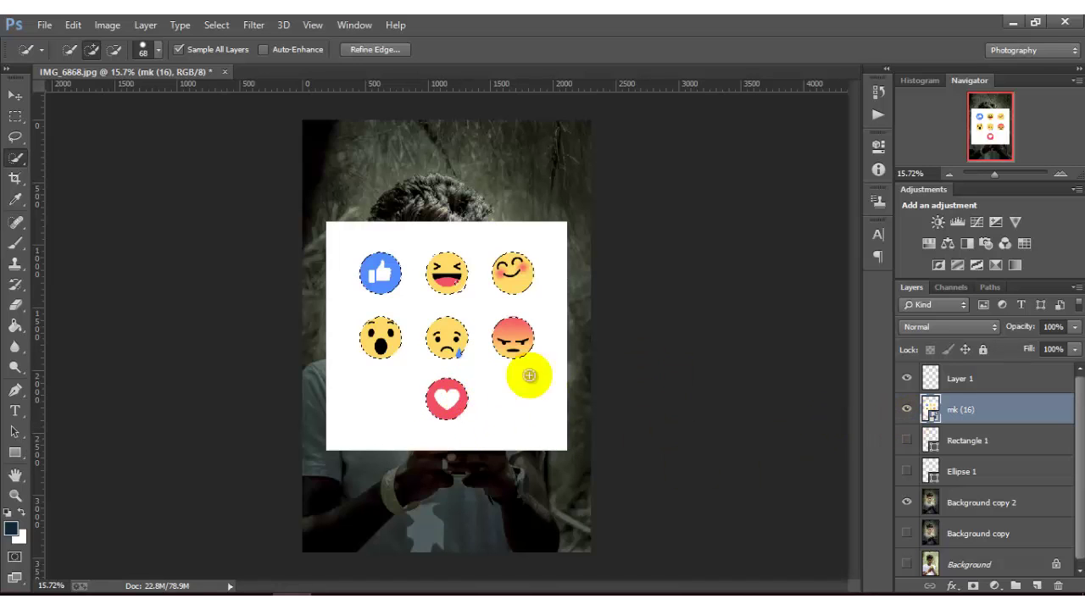
pyautogui.rightClick(462, 366)
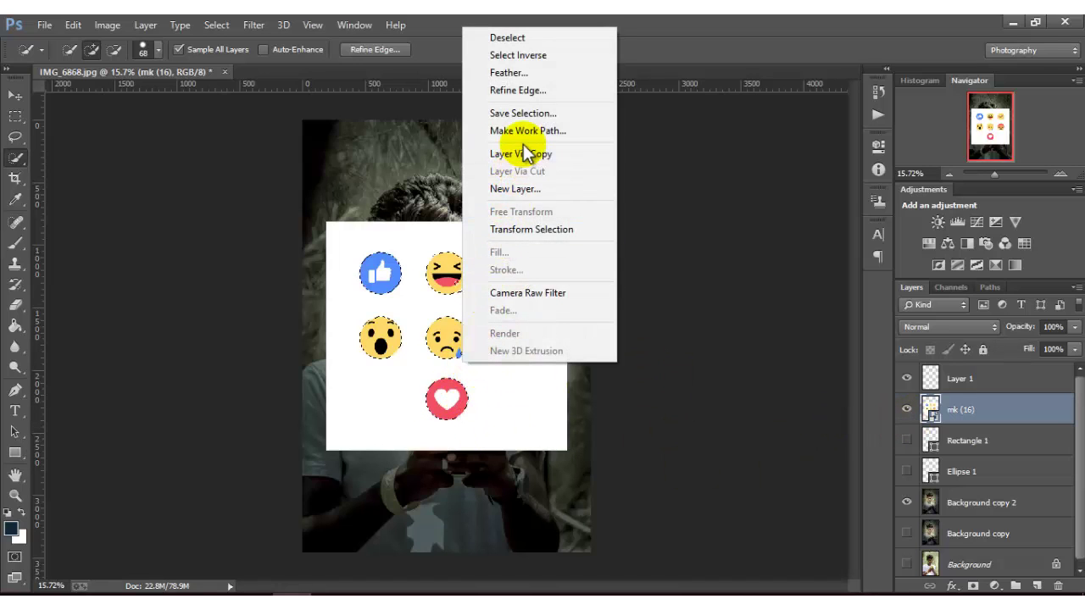
pyautogui.click(522, 190)
pyautogui.click(657, 194)
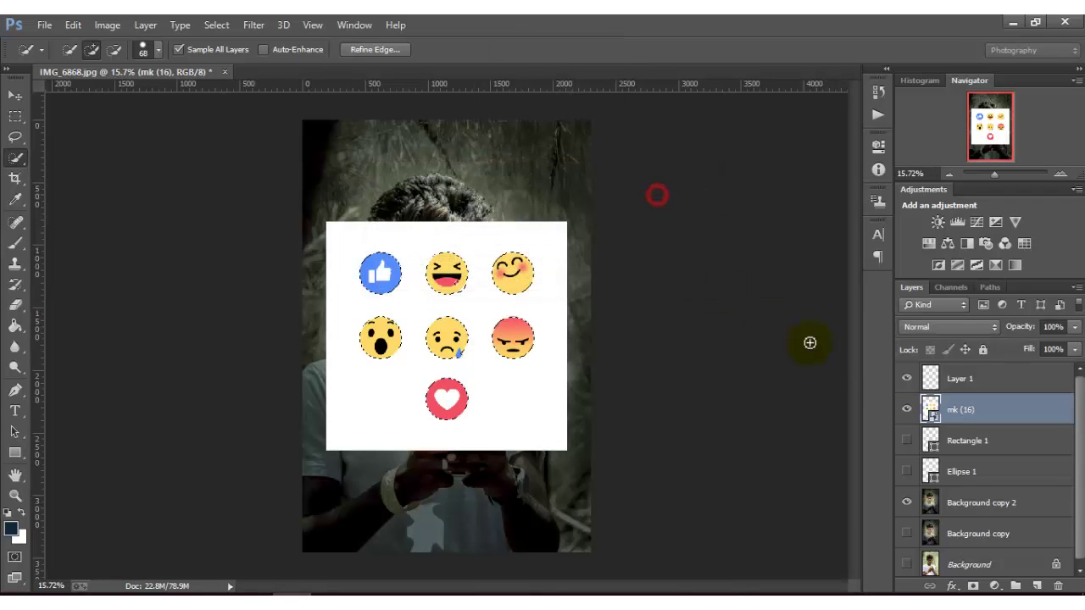
pyautogui.click(907, 472)
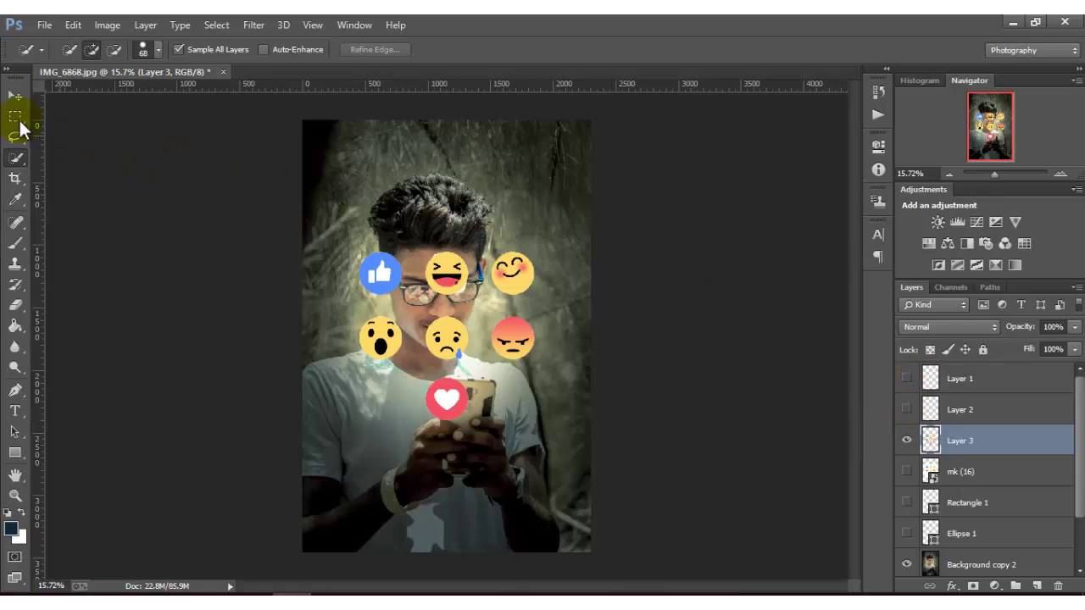
# Shift the emoji cluster up-left and copy the smiling emoji onto its own layer.
pyautogui.click(16, 95)
pyautogui.moveTo(466, 301)
pyautogui.mouseDown()
pyautogui.moveTo(452, 286)
pyautogui.moveTo(515, 278)
pyautogui.mouseUp()
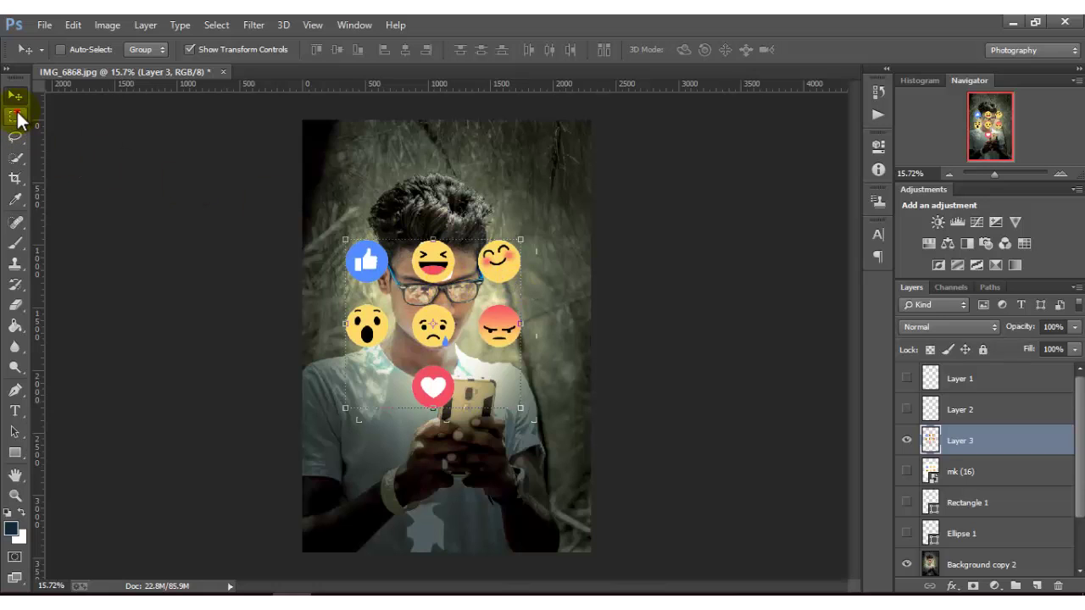
pyautogui.click(15, 116)
pyautogui.moveTo(478, 238); pyautogui.dragTo(535, 295)
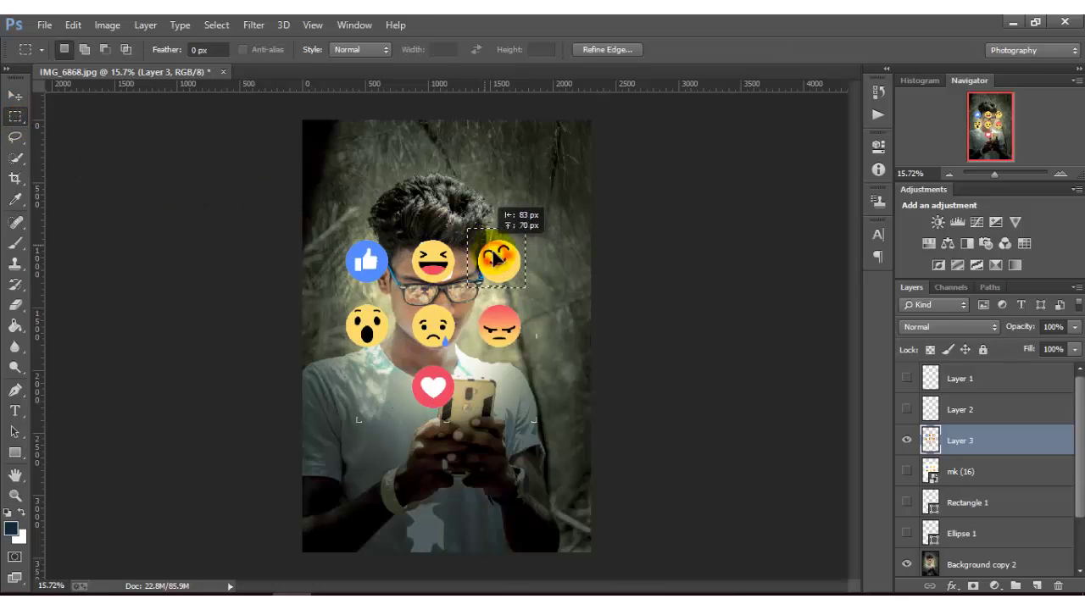
pyautogui.moveTo(492, 255); pyautogui.dragTo(489, 252)
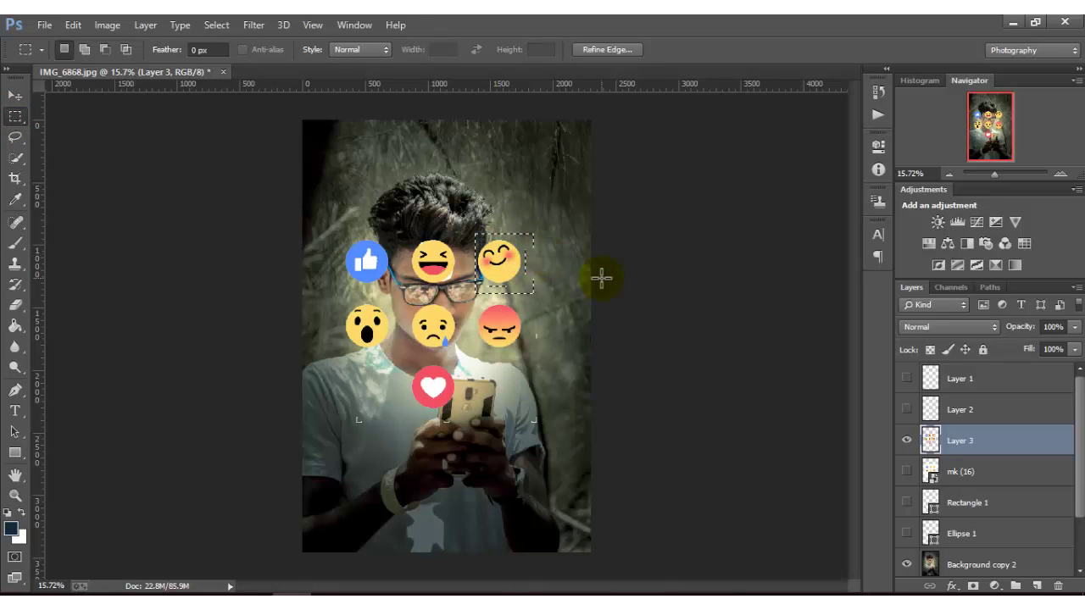
pyautogui.hotkey('ctrl', 'j')
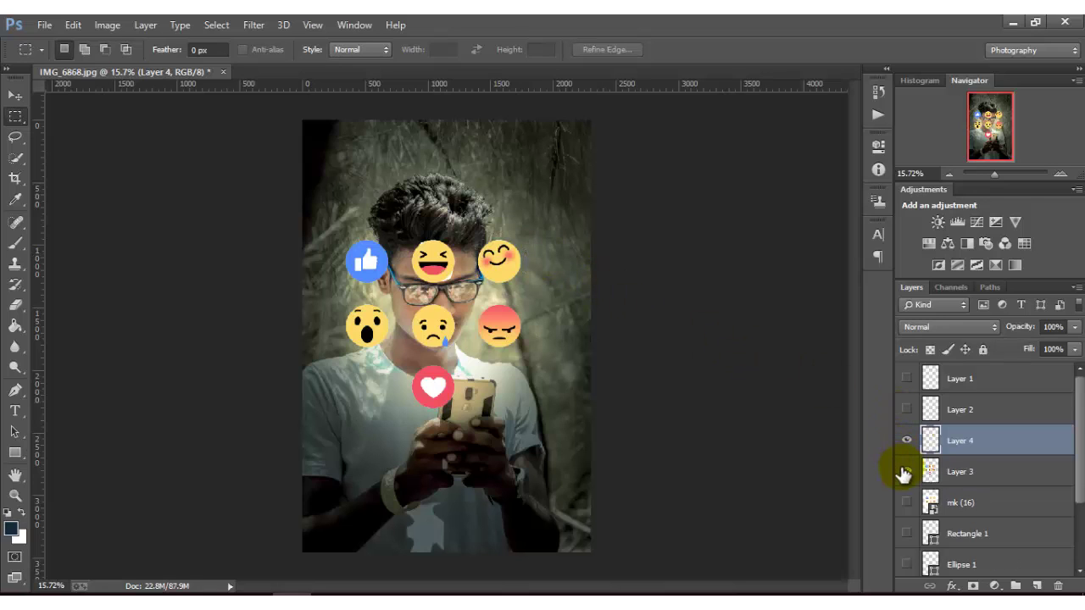
pyautogui.click(905, 472)
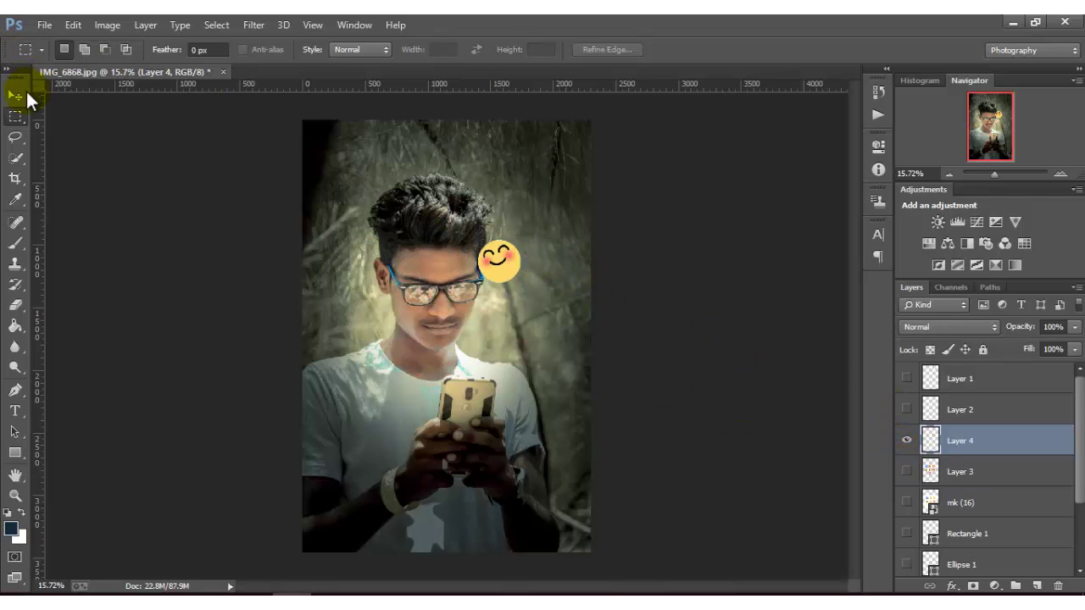
# Move the smiley copy down over the angry emoji, scale it to about 71%, and re-show Layer 3.
pyautogui.click(25, 96)
pyautogui.click(500, 283)
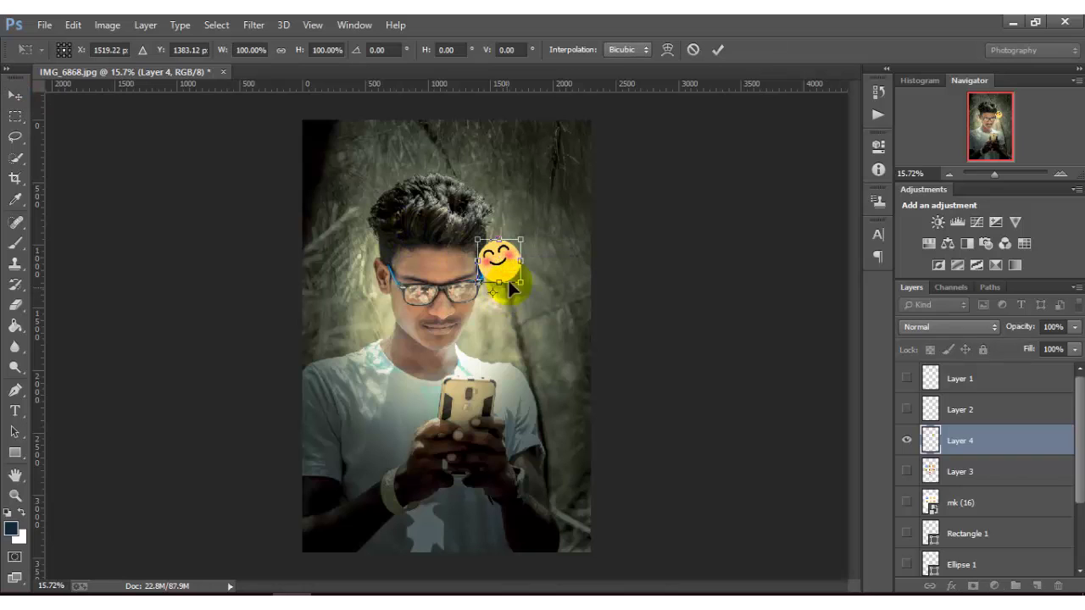
pyautogui.moveTo(509, 284)
pyautogui.mouseDown()
pyautogui.moveTo(523, 320)
pyautogui.moveTo(502, 329)
pyautogui.mouseUp()
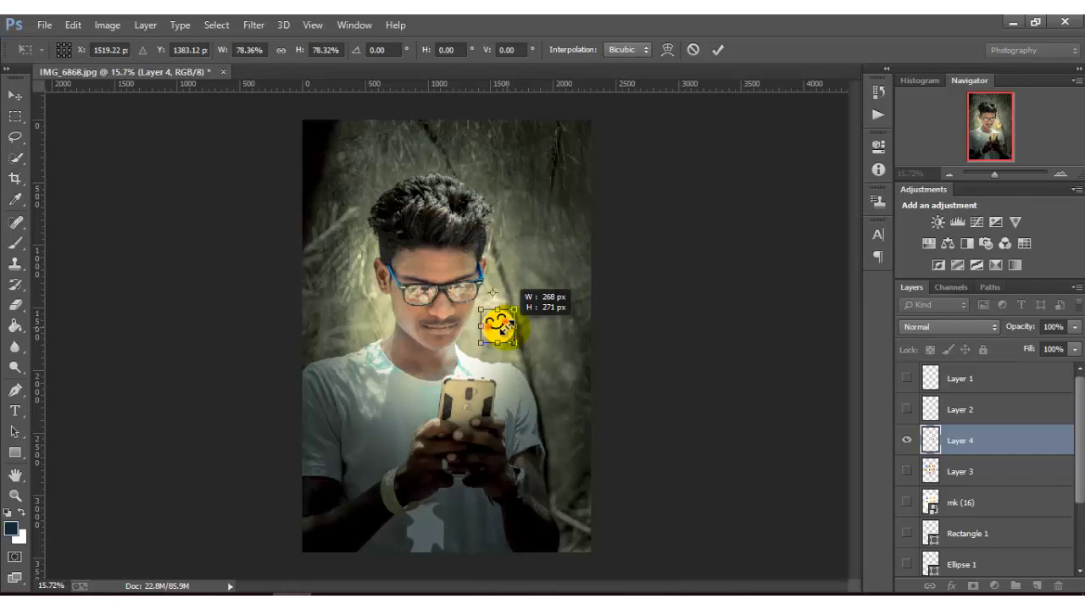
pyautogui.moveTo(502, 328); pyautogui.dragTo(512, 337)
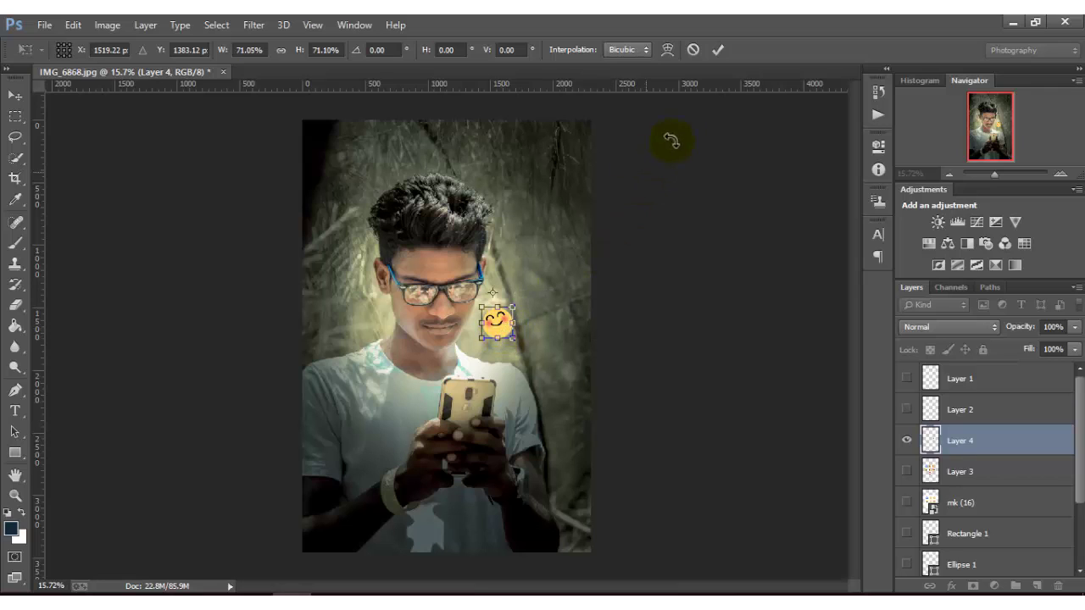
pyautogui.click(717, 50)
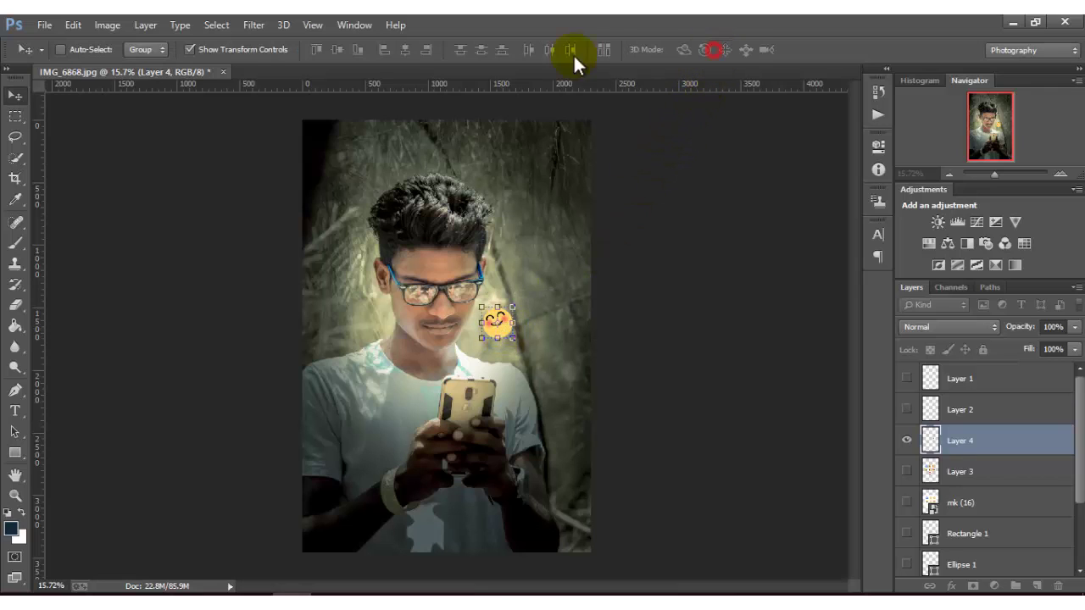
pyautogui.click(190, 50)
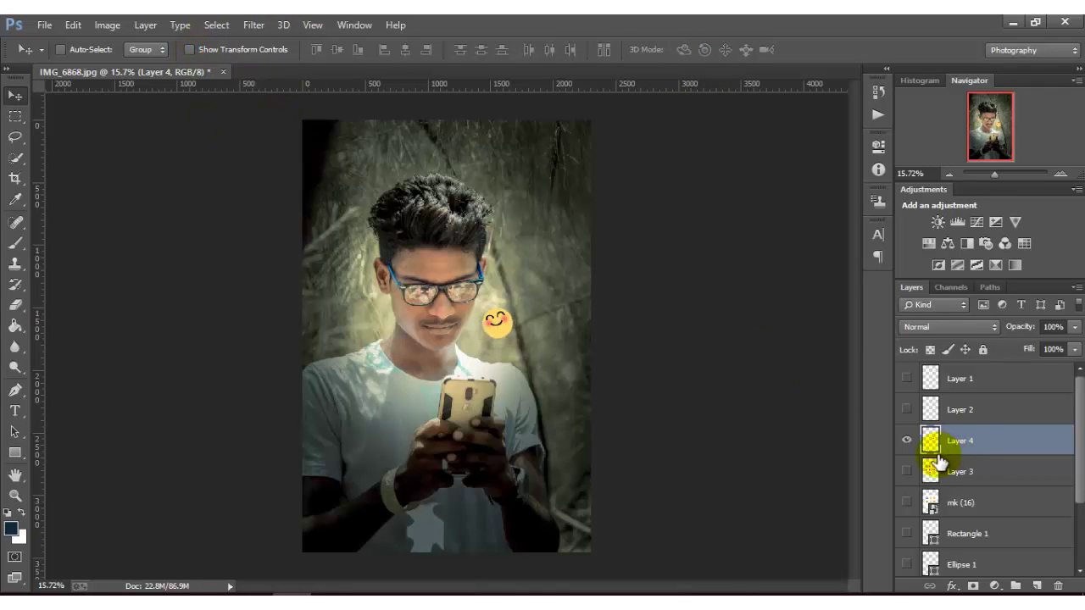
pyautogui.click(907, 471)
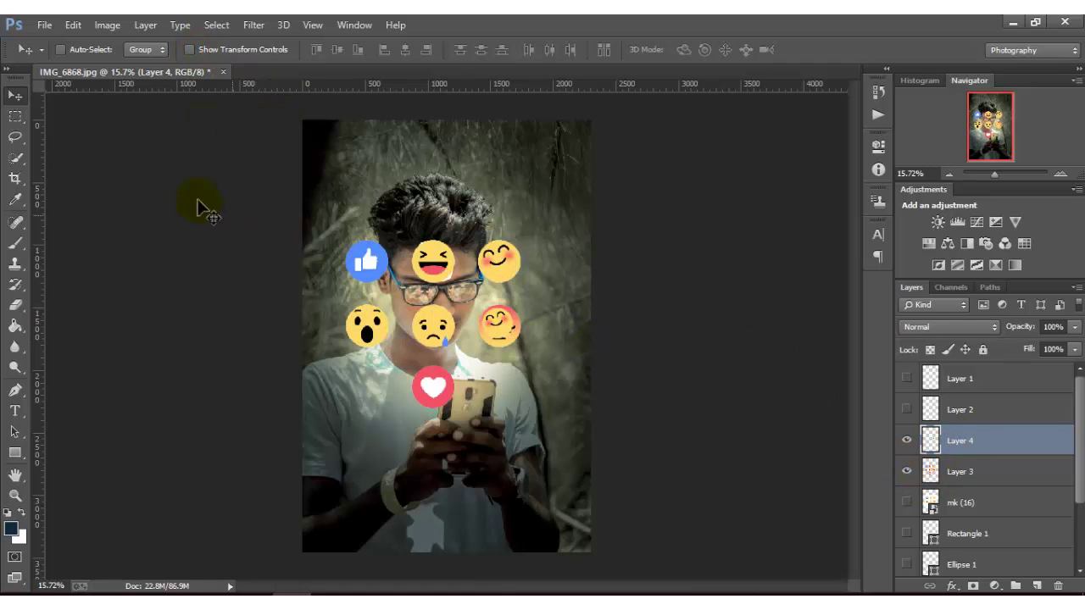
pyautogui.click(17, 116)
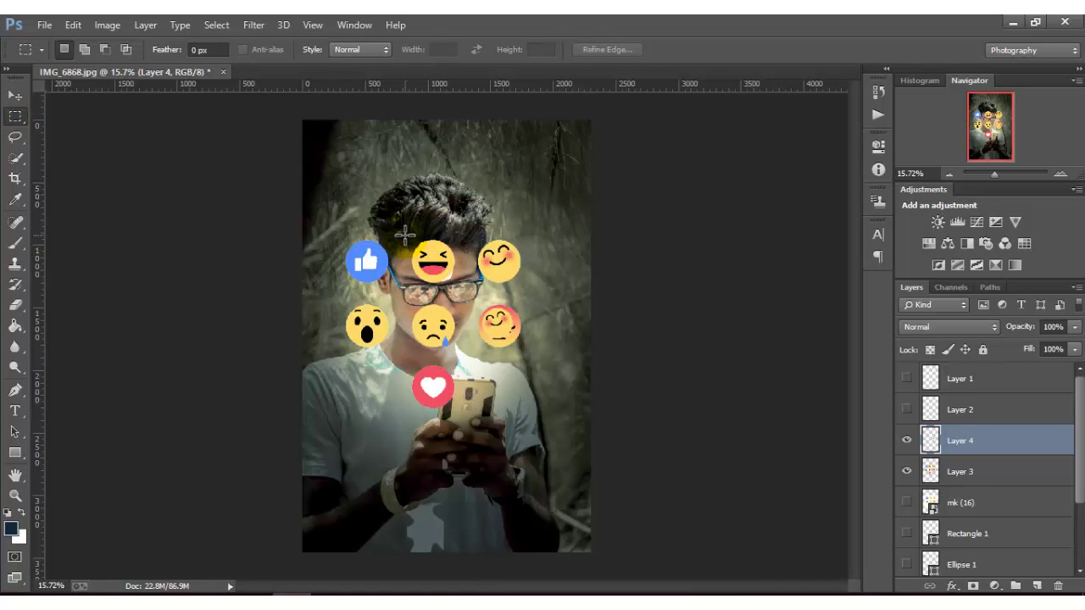
# Copy the laughing and thumbs-up emojis from Layer 3 onto their own layers.
pyautogui.moveTo(399, 235); pyautogui.dragTo(463, 287)
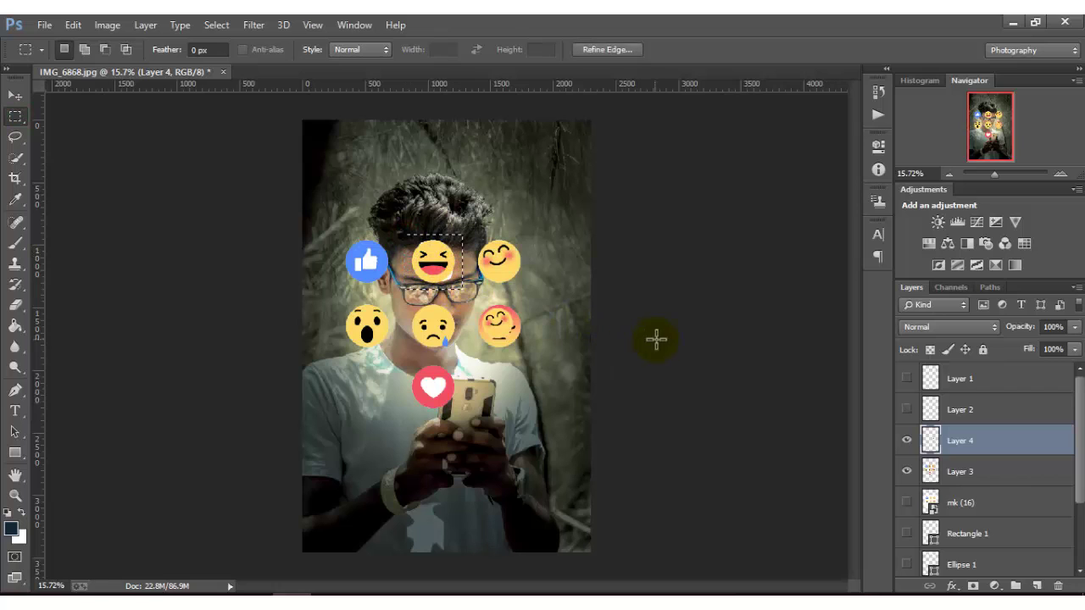
pyautogui.hotkey('ctrl', 'j')
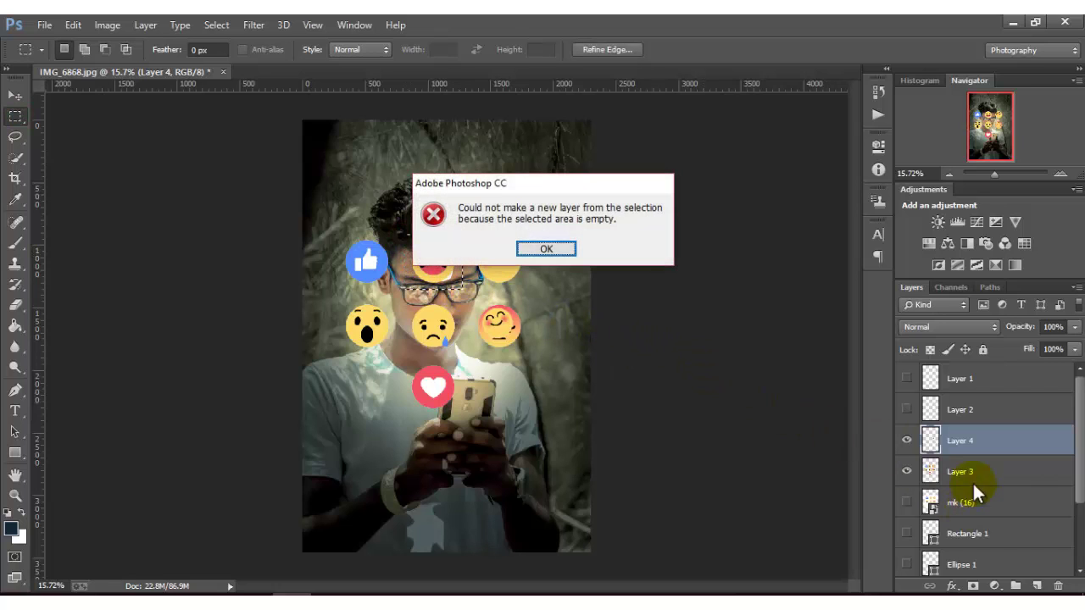
pyautogui.click(548, 249)
pyautogui.click(984, 474)
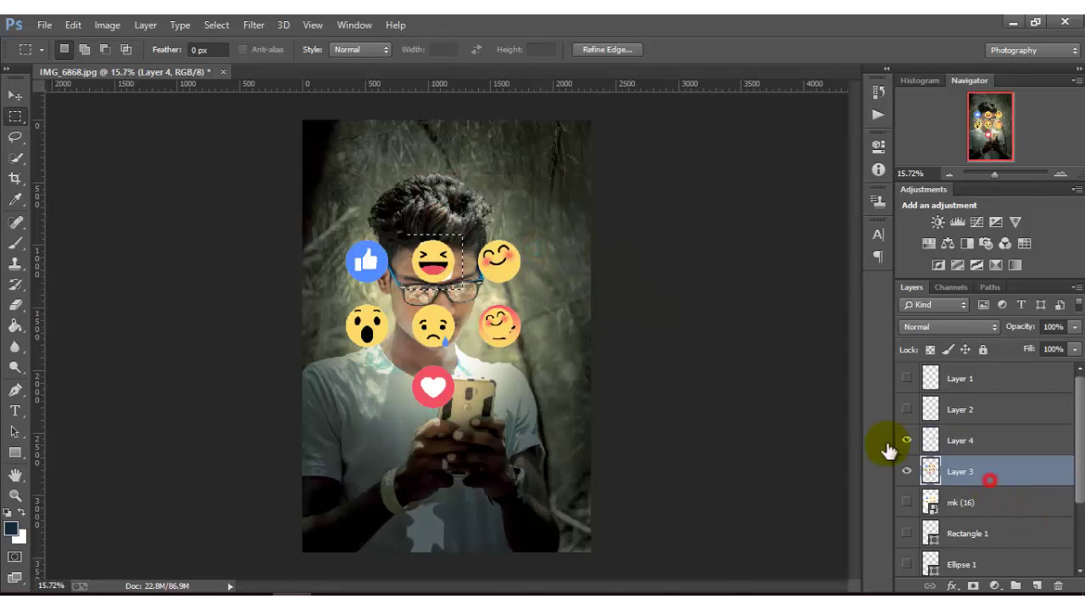
pyautogui.hotkey('ctrl', 'j')
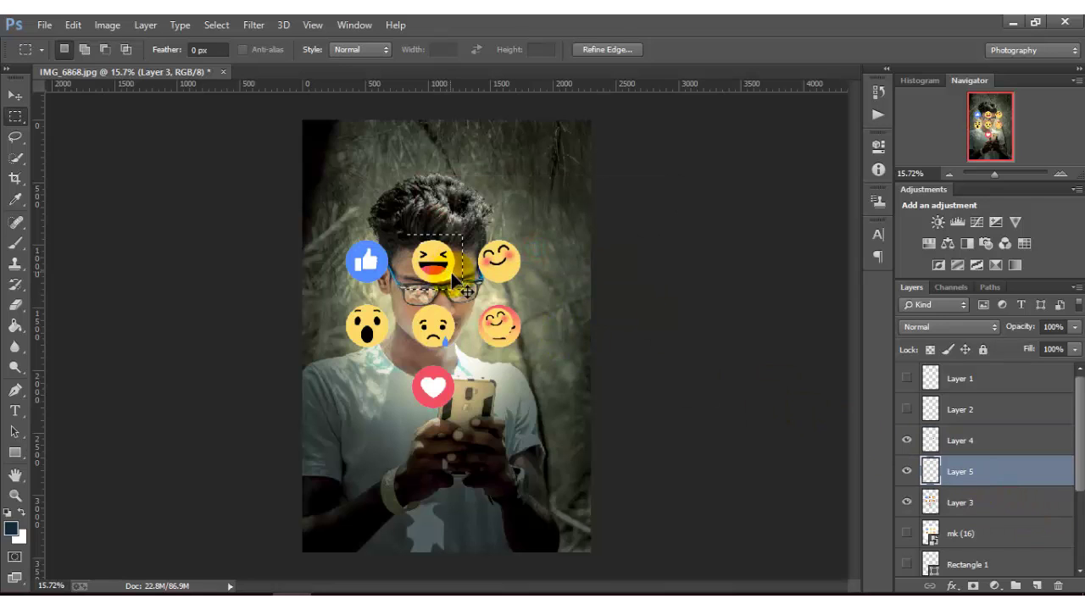
pyautogui.click(956, 503)
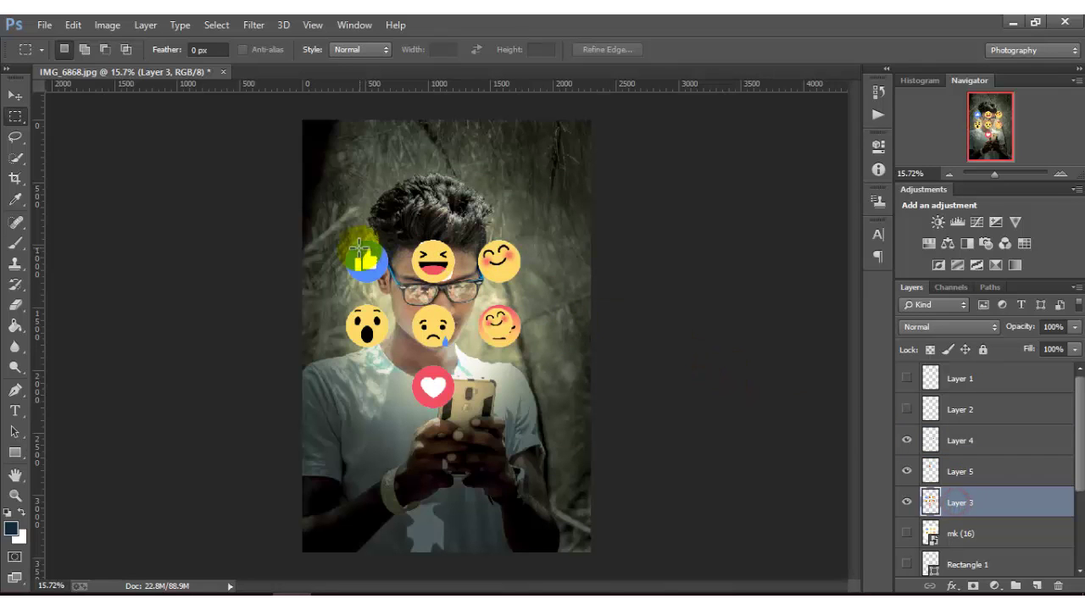
pyautogui.moveTo(339, 238); pyautogui.dragTo(403, 286)
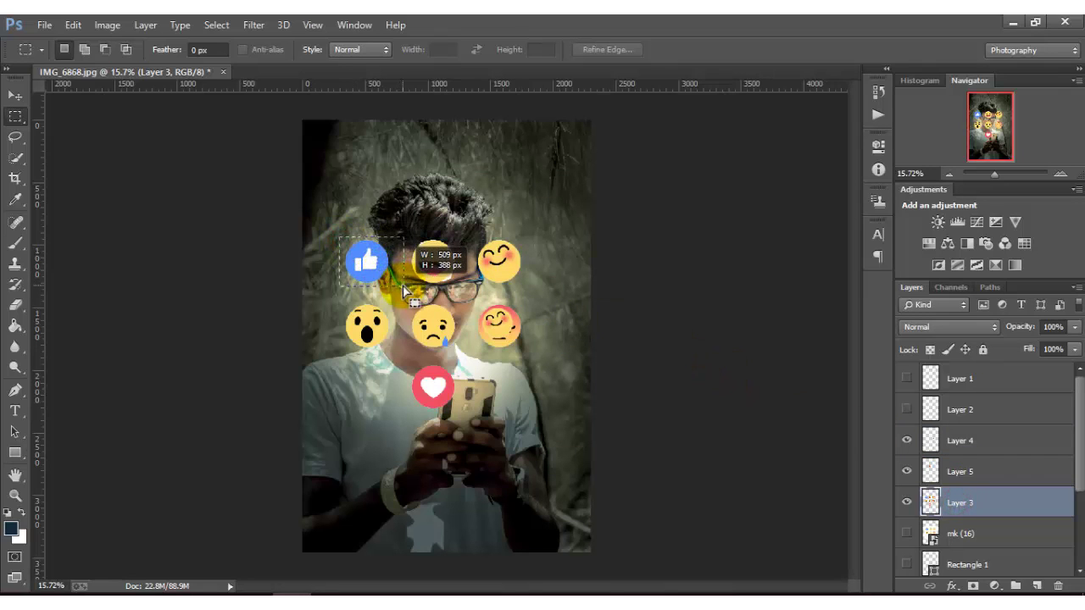
pyautogui.click(966, 500)
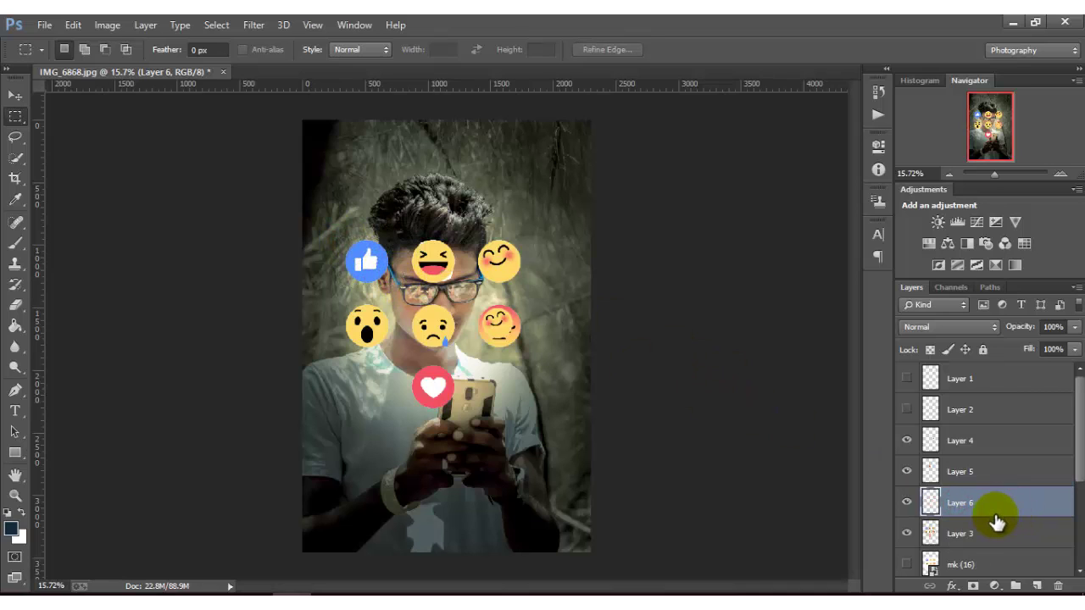
pyautogui.hotkey('ctrl', 'j')
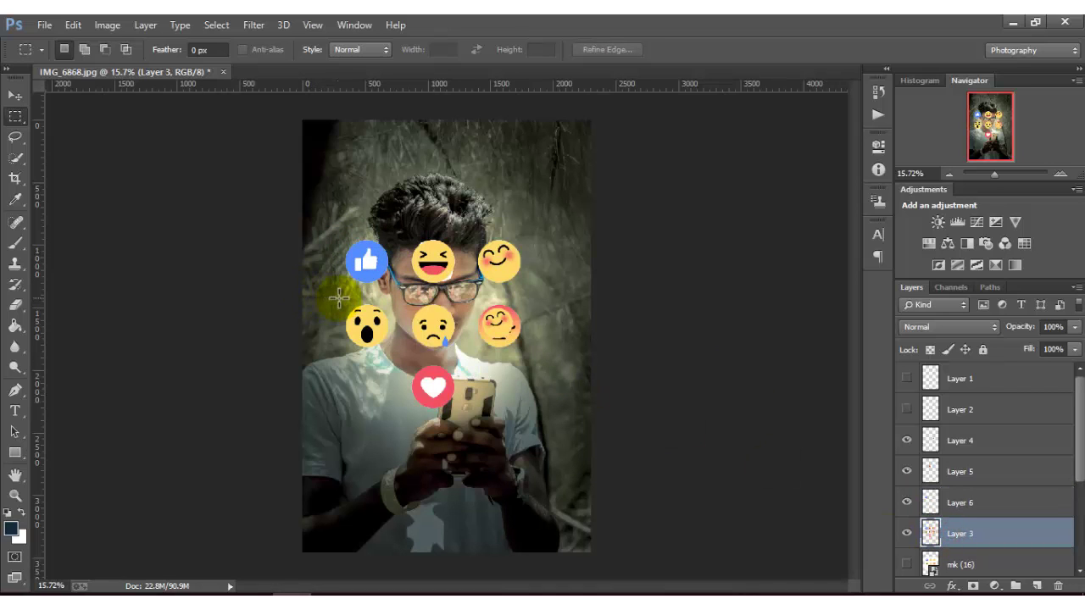
# Copy the surprised, sad and right-side emojis onto separate new layers.
pyautogui.moveTo(339, 298); pyautogui.dragTo(394, 363)
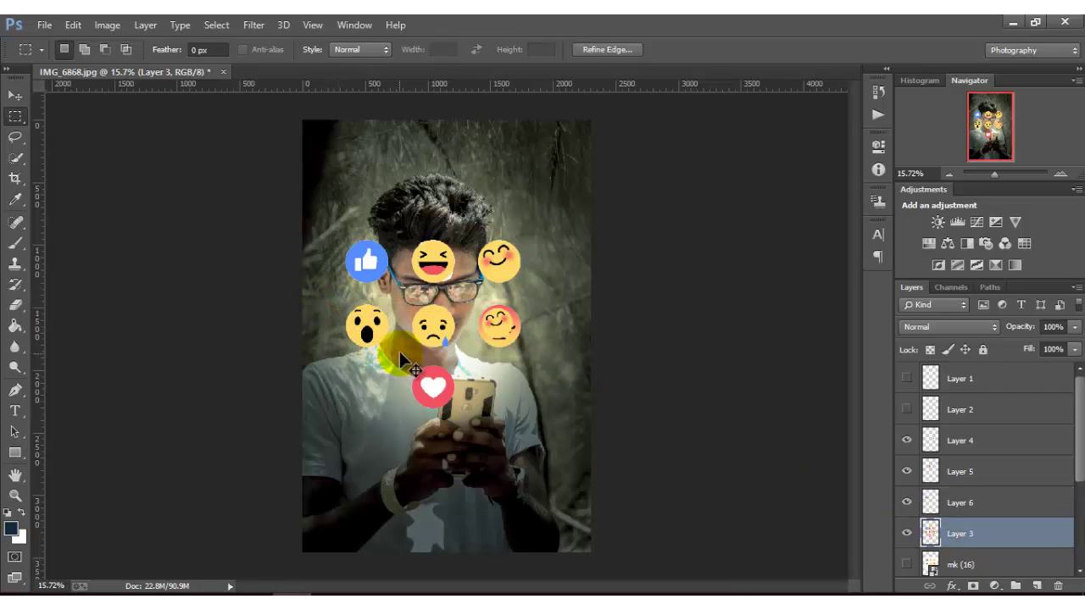
pyautogui.hotkey('ctrl', 'j')
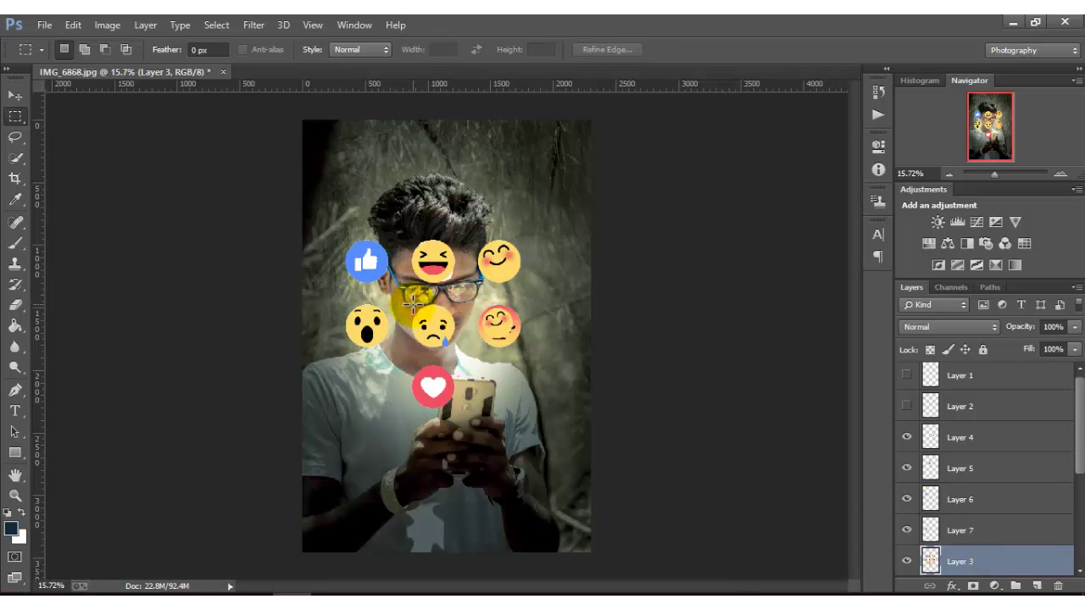
pyautogui.moveTo(413, 300); pyautogui.dragTo(458, 354)
pyautogui.hotkey('ctrl', 'j')
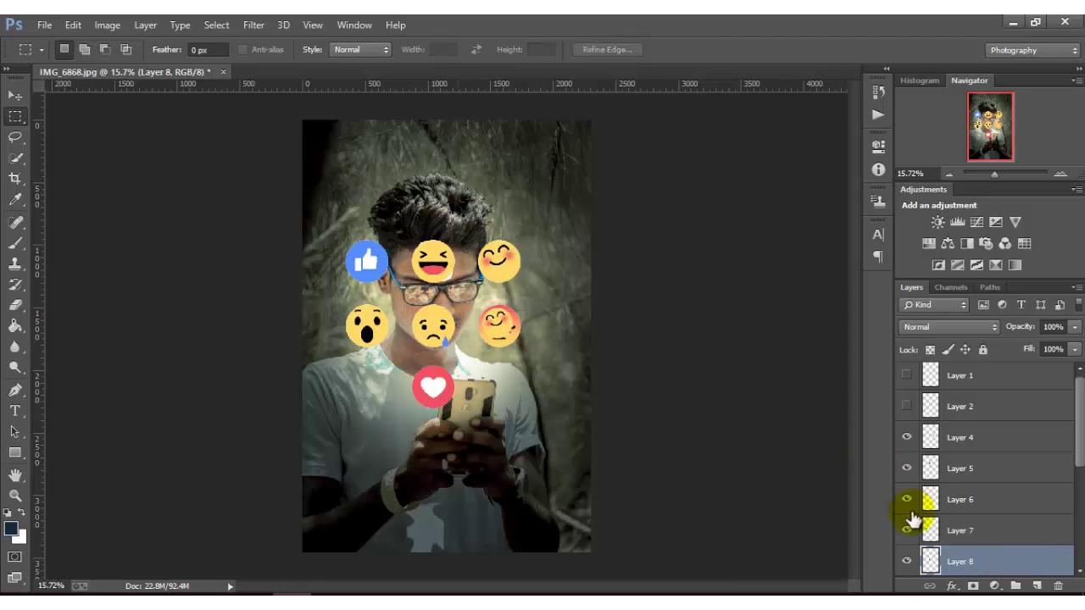
pyautogui.click(949, 561)
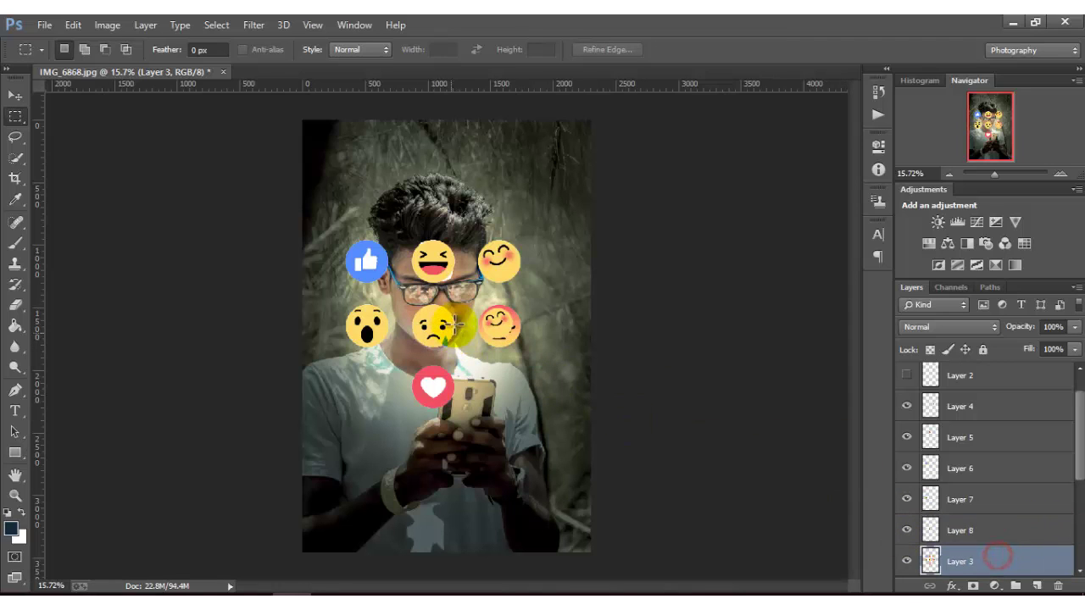
pyautogui.moveTo(474, 305)
pyautogui.mouseDown()
pyautogui.moveTo(515, 358)
pyautogui.moveTo(526, 356)
pyautogui.mouseUp()
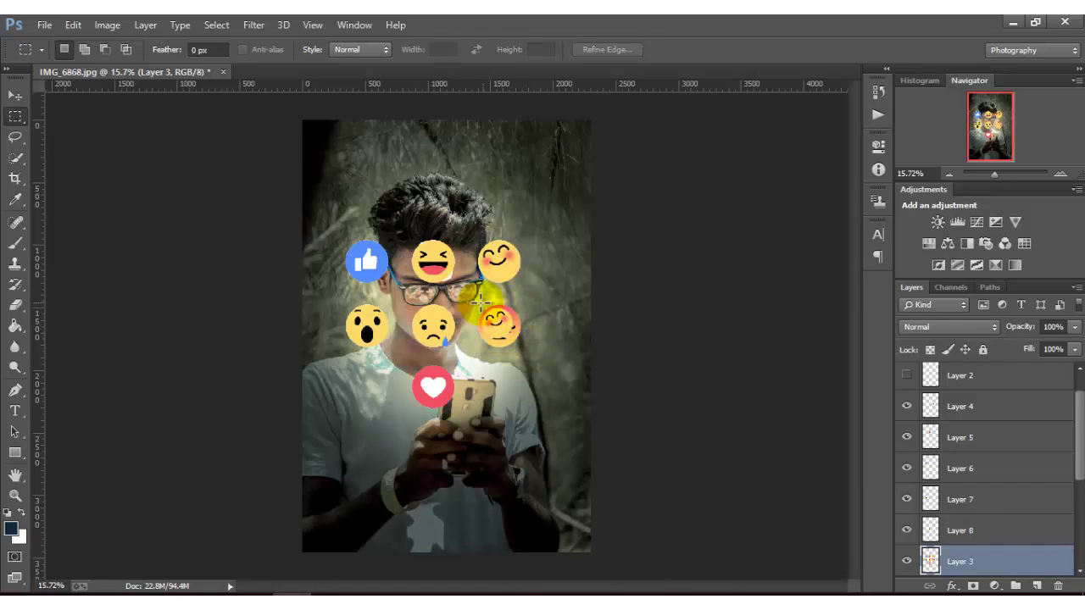
pyautogui.moveTo(473, 297); pyautogui.dragTo(526, 356)
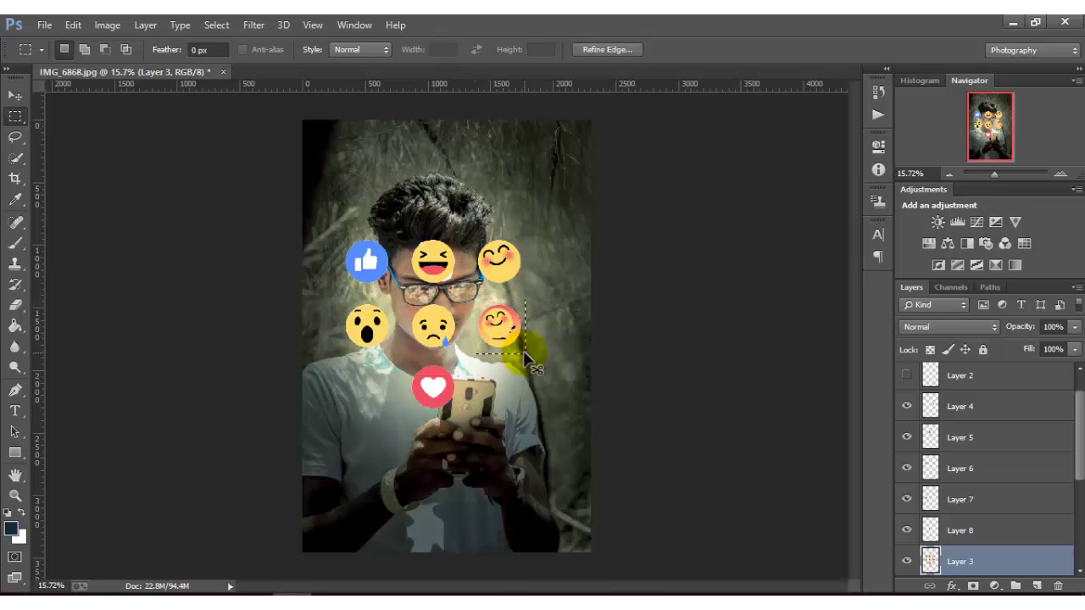
pyautogui.hotkey('ctrl', 'j')
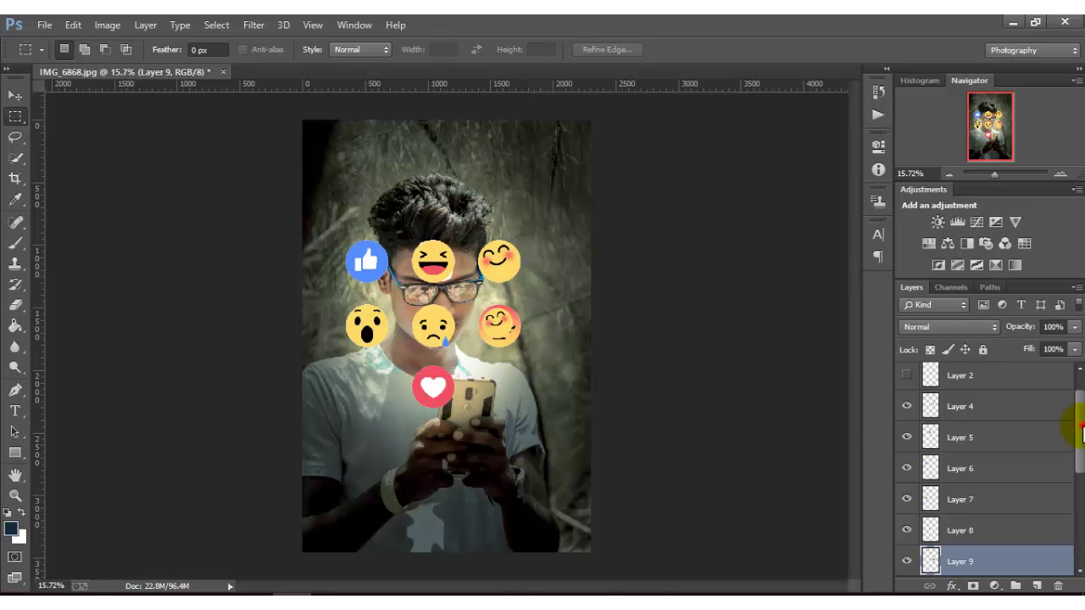
# Copy the red heart emoji to a new layer and hide the combined Layer 3.
pyautogui.moveTo(1073, 431); pyautogui.dragTo(1073, 467)
pyautogui.click(1016, 516)
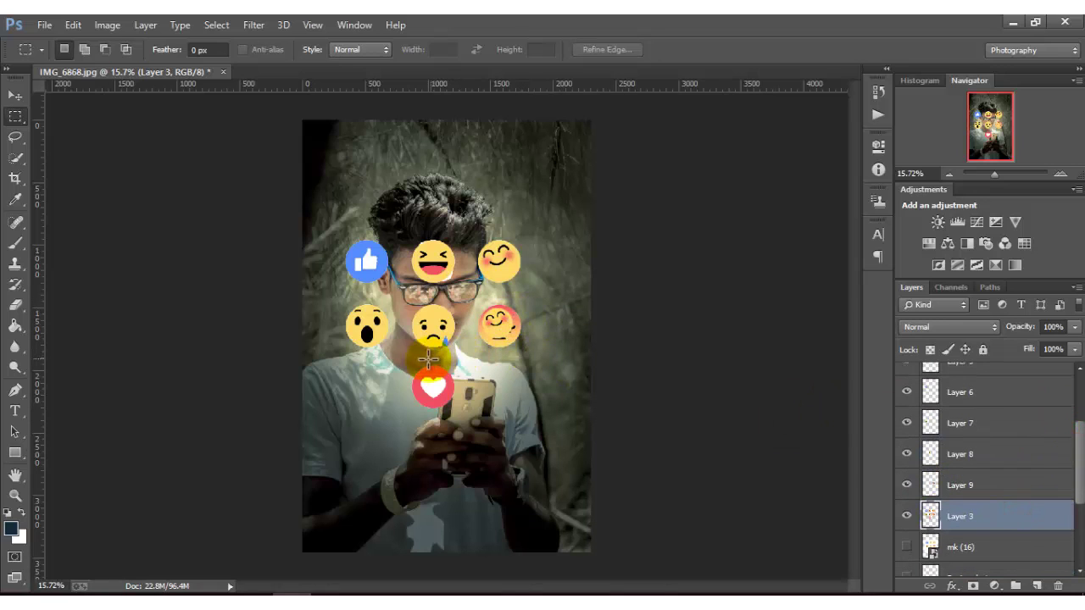
pyautogui.moveTo(408, 361); pyautogui.dragTo(474, 413)
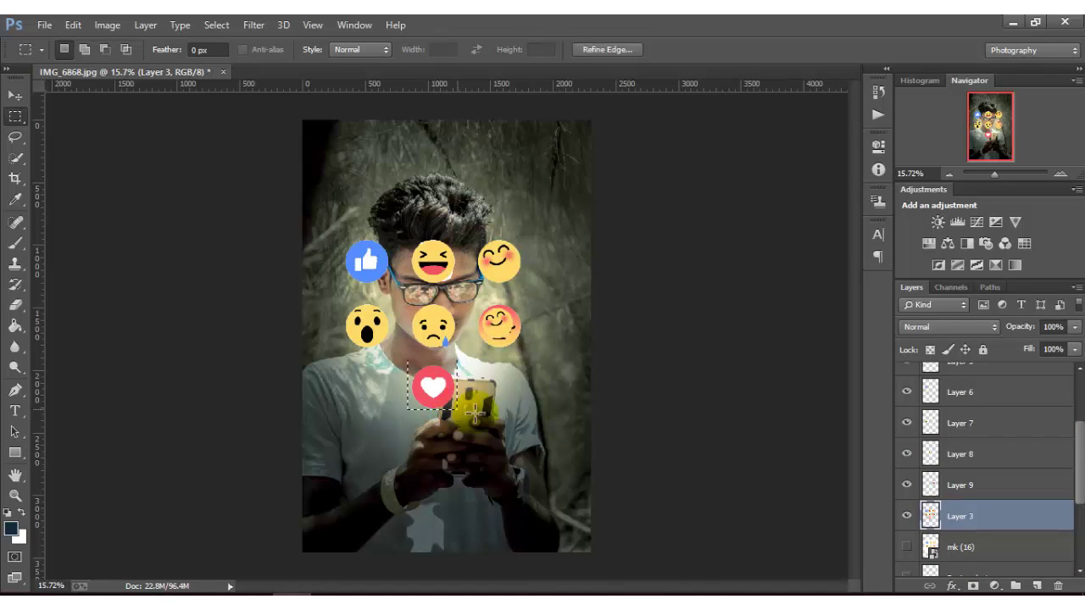
pyautogui.hotkey('ctrl', 'j')
pyautogui.click(907, 546)
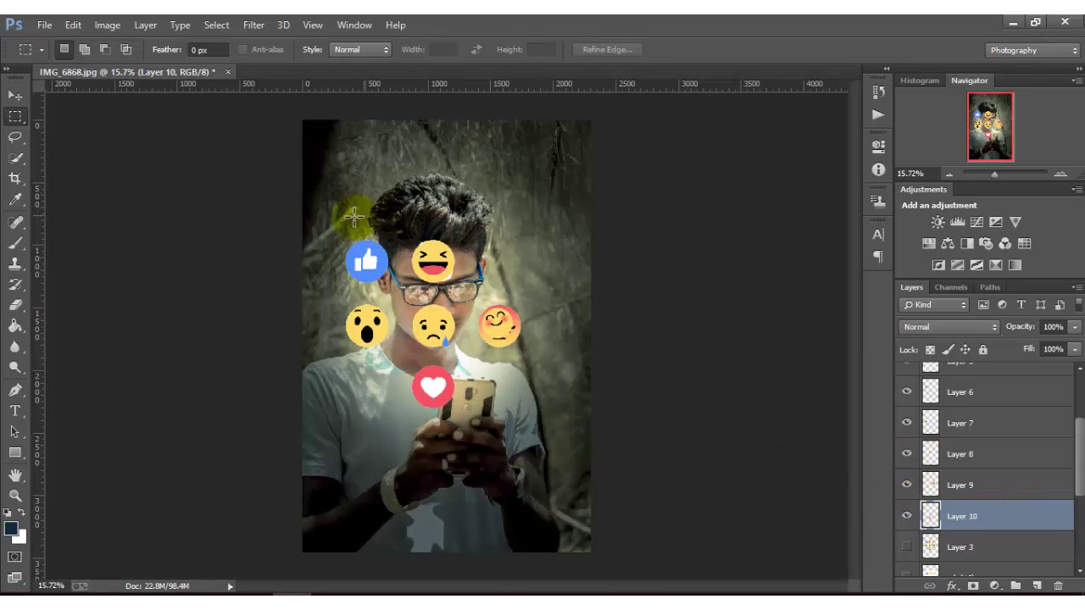
# Move the heart right of the face, the sad emoji top-right, and the surprised emoji above the head.
pyautogui.click(14, 96)
pyautogui.moveTo(428, 351)
pyautogui.mouseDown()
pyautogui.moveTo(462, 303)
pyautogui.moveTo(564, 277)
pyautogui.mouseUp()
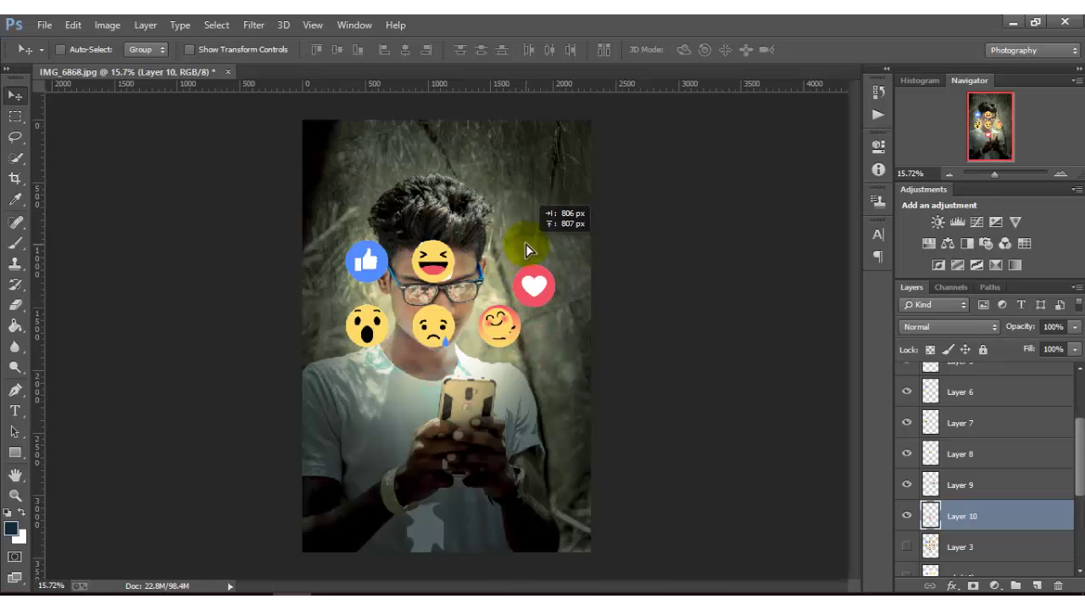
pyautogui.click(1000, 451)
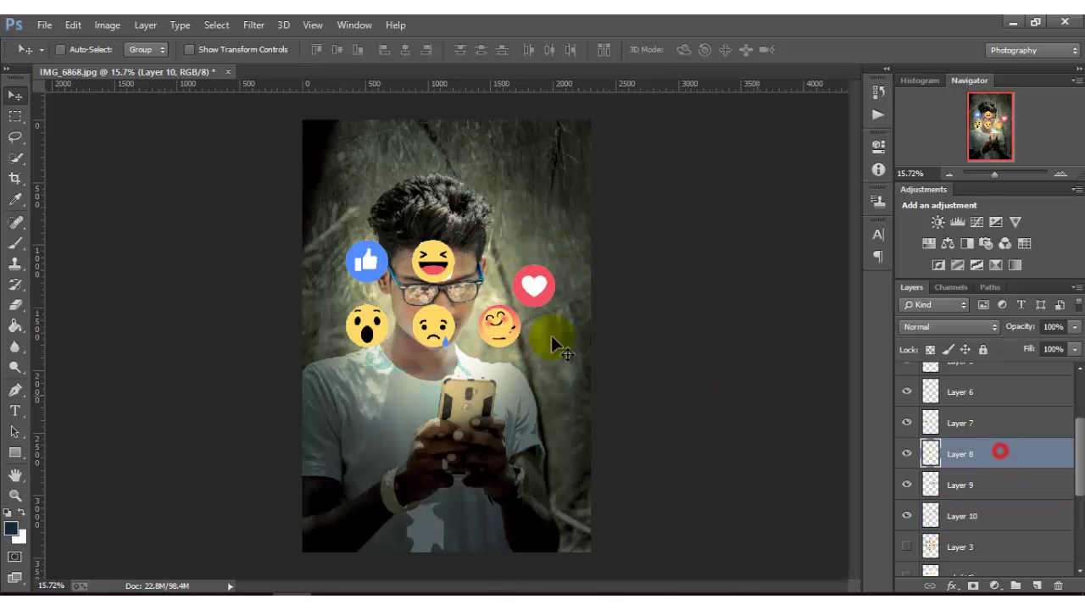
pyautogui.moveTo(551, 335)
pyautogui.mouseDown()
pyautogui.moveTo(466, 271)
pyautogui.moveTo(567, 169)
pyautogui.mouseUp()
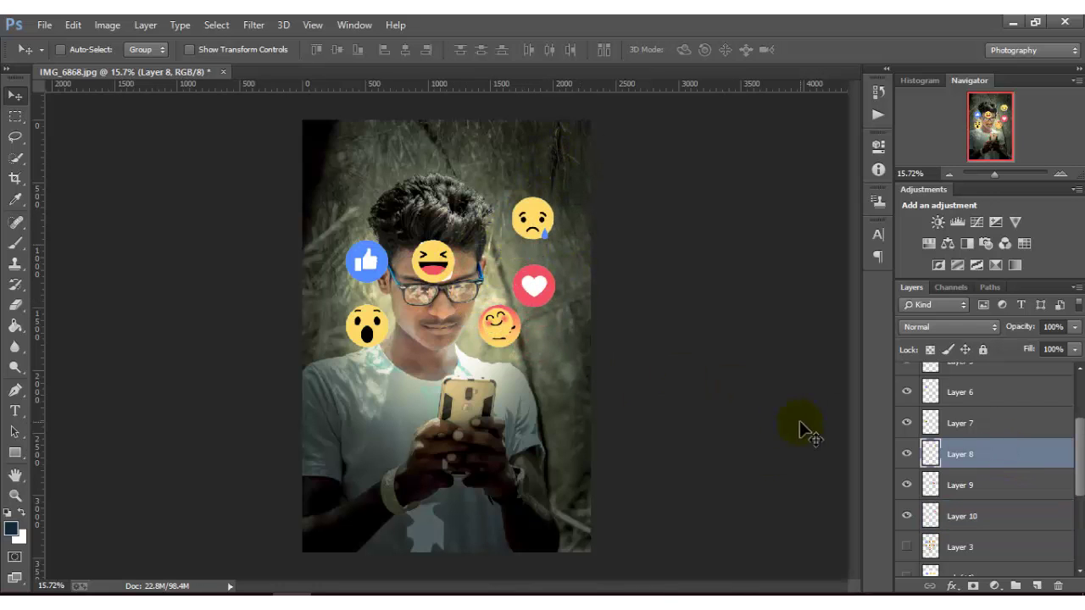
pyautogui.click(954, 433)
pyautogui.moveTo(428, 257); pyautogui.dragTo(544, 104)
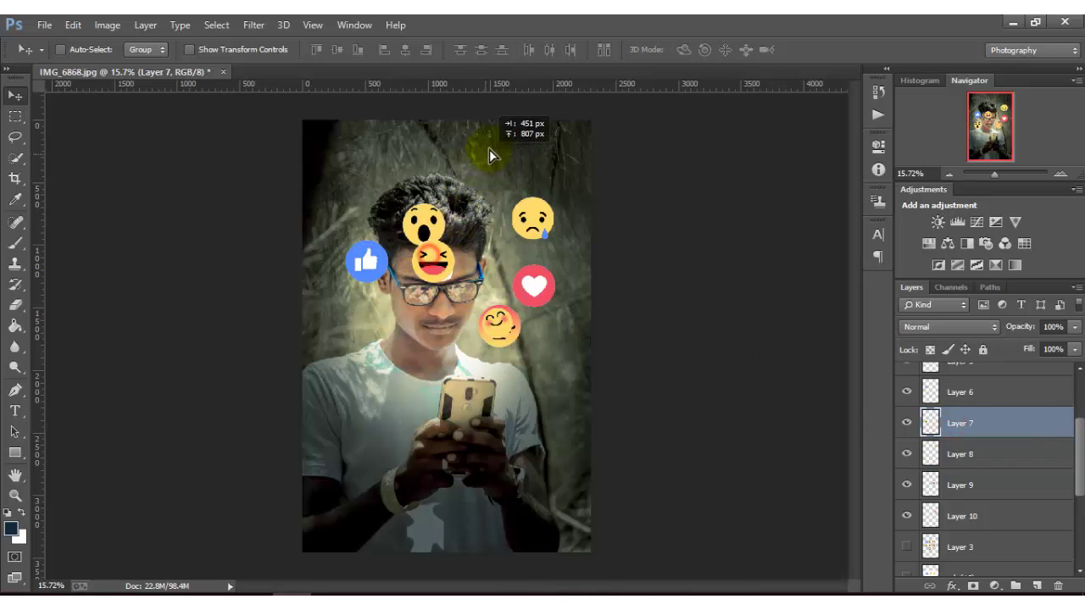
# Move the thumbs-up emoji above the head and the laughing emoji left of the face.
pyautogui.click(956, 389)
pyautogui.moveTo(401, 226); pyautogui.dragTo(410, 134)
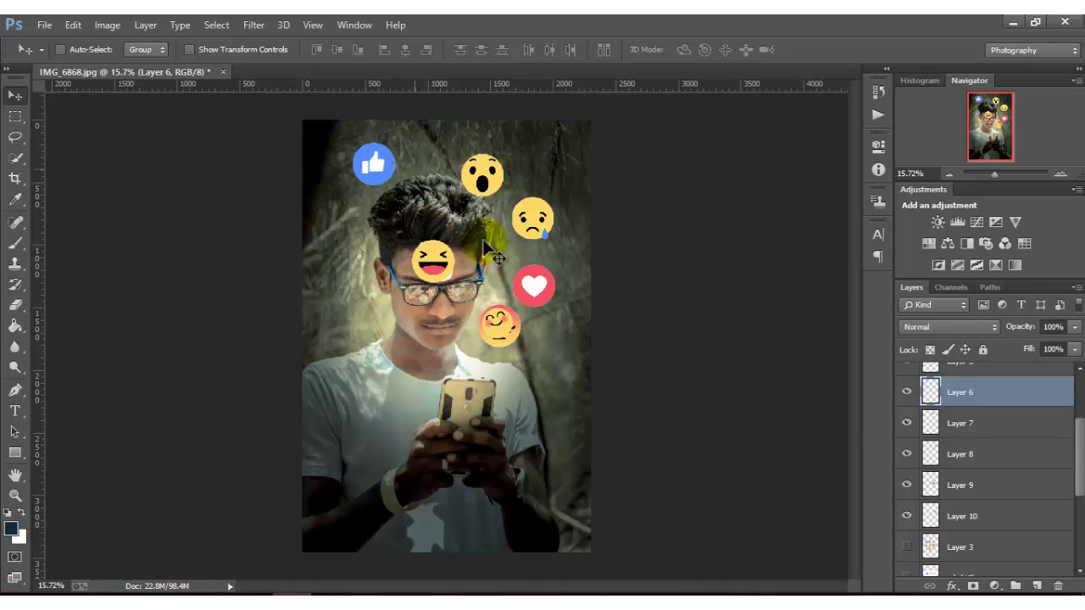
pyautogui.scroll(3, 981, 444)
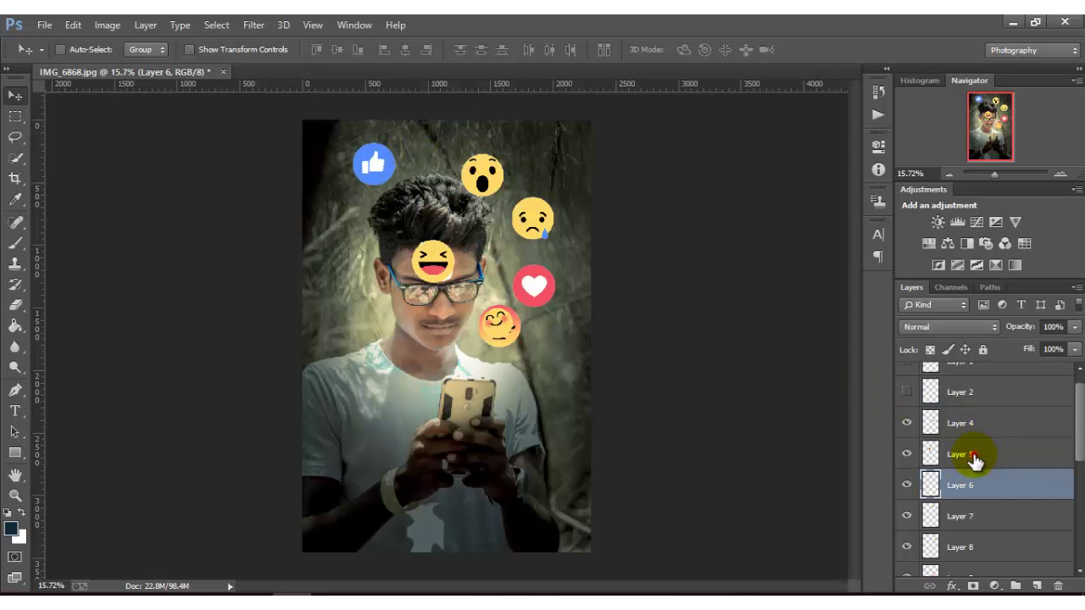
pyautogui.click(973, 454)
pyautogui.moveTo(421, 280); pyautogui.dragTo(330, 346)
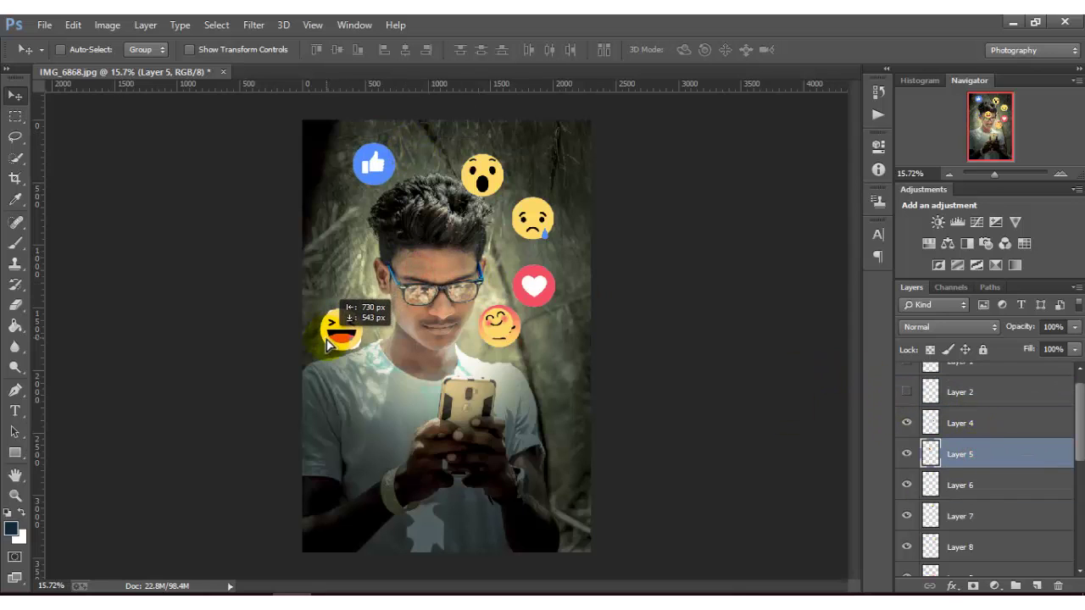
pyautogui.moveTo(543, 473); pyautogui.dragTo(418, 366)
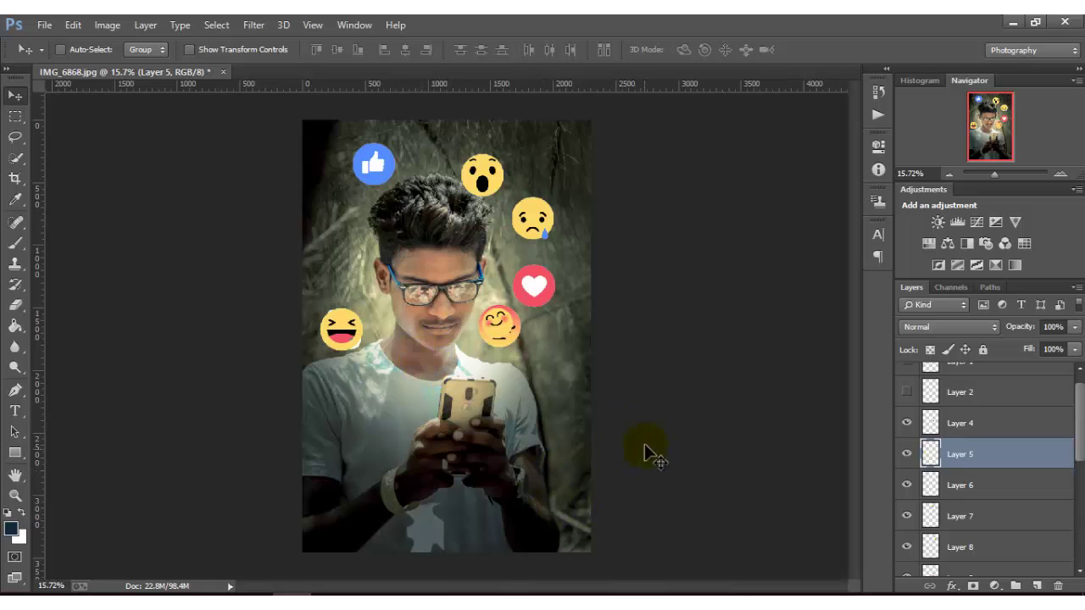
pyautogui.moveTo(359, 351); pyautogui.dragTo(370, 340)
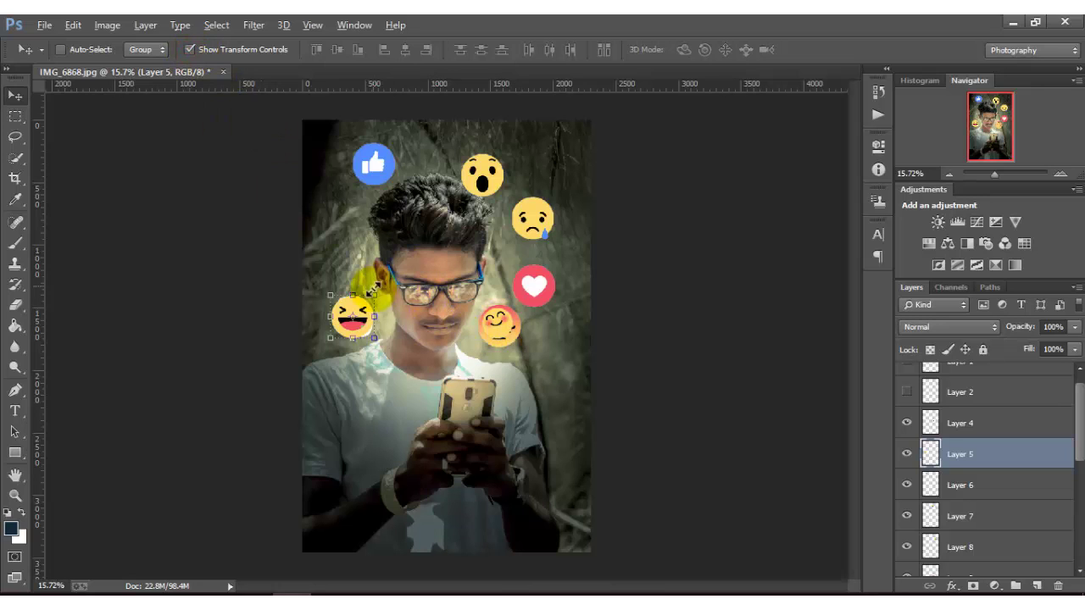
# Scale down the laughing, thumbs-up, smiling and surprised emojis to roughly half size.
pyautogui.moveTo(373, 294); pyautogui.dragTo(369, 303)
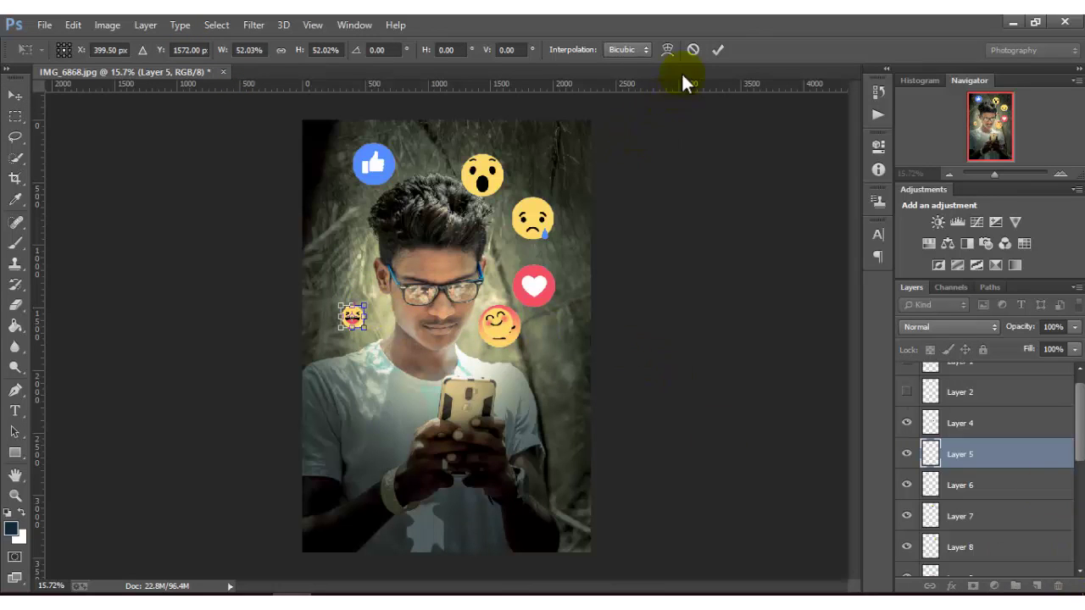
pyautogui.click(719, 47)
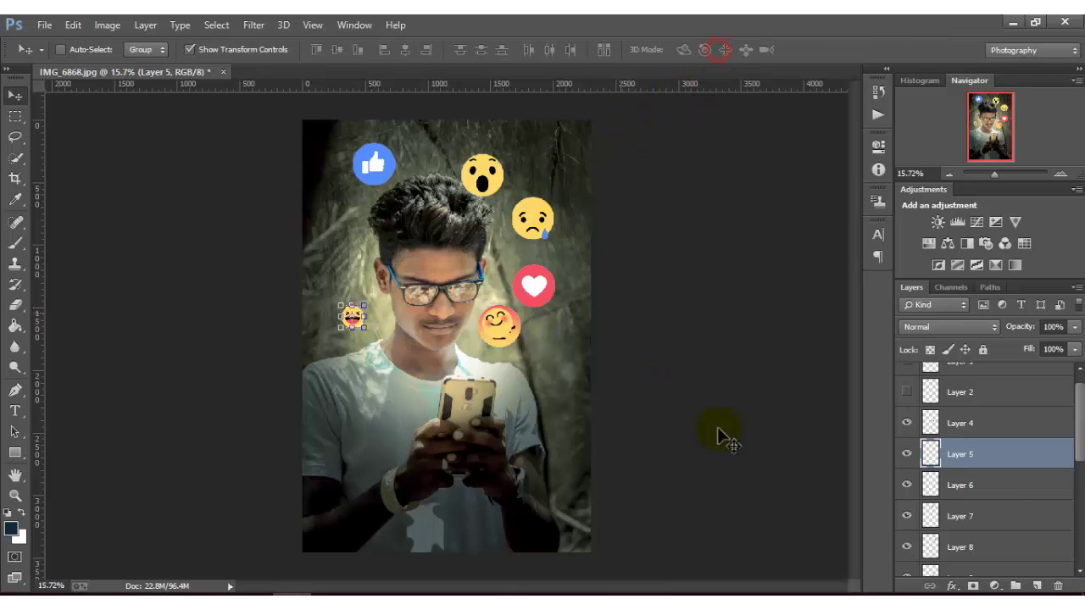
pyautogui.click(1024, 485)
pyautogui.moveTo(396, 141); pyautogui.dragTo(386, 153)
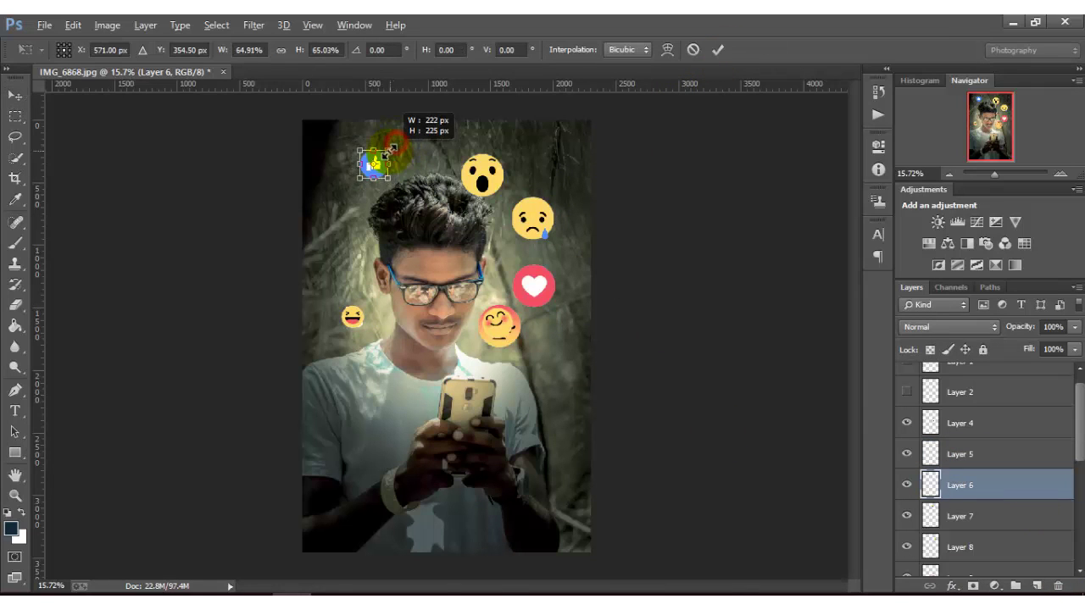
pyautogui.click(717, 53)
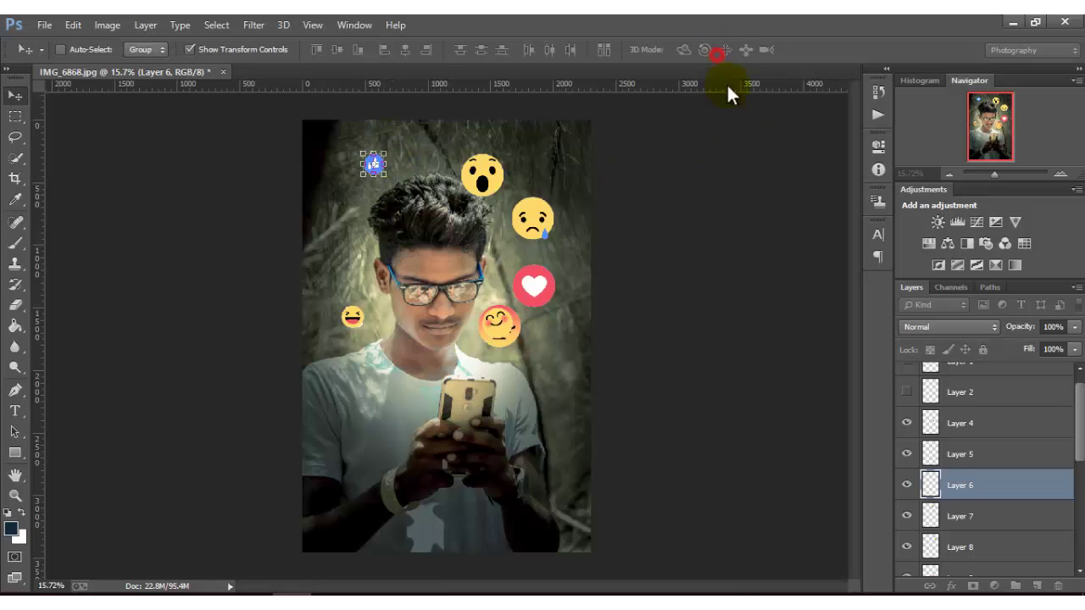
pyautogui.click(1007, 447)
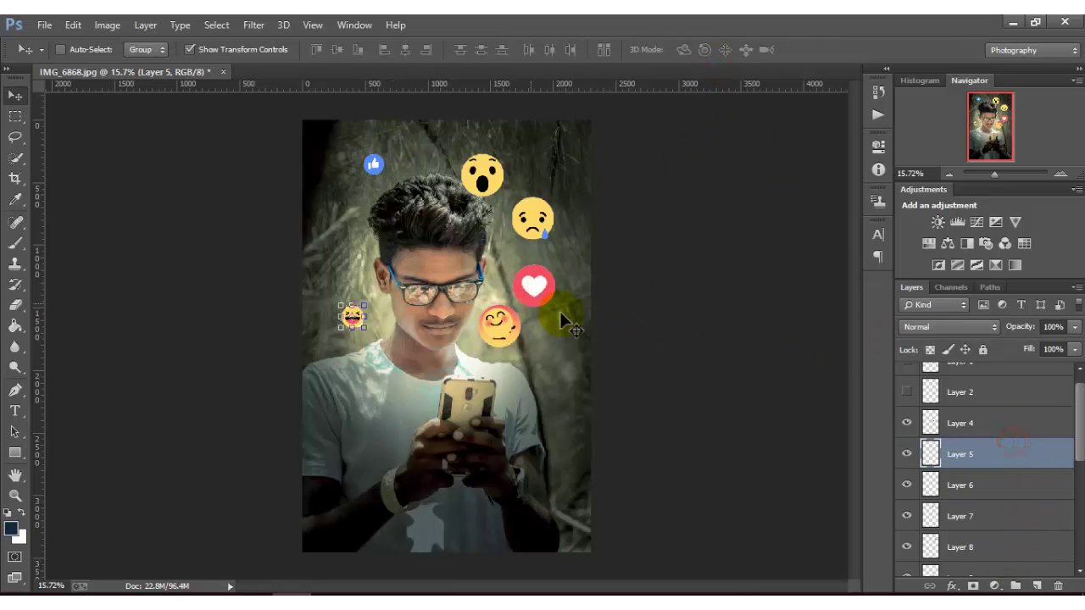
pyautogui.click(1027, 419)
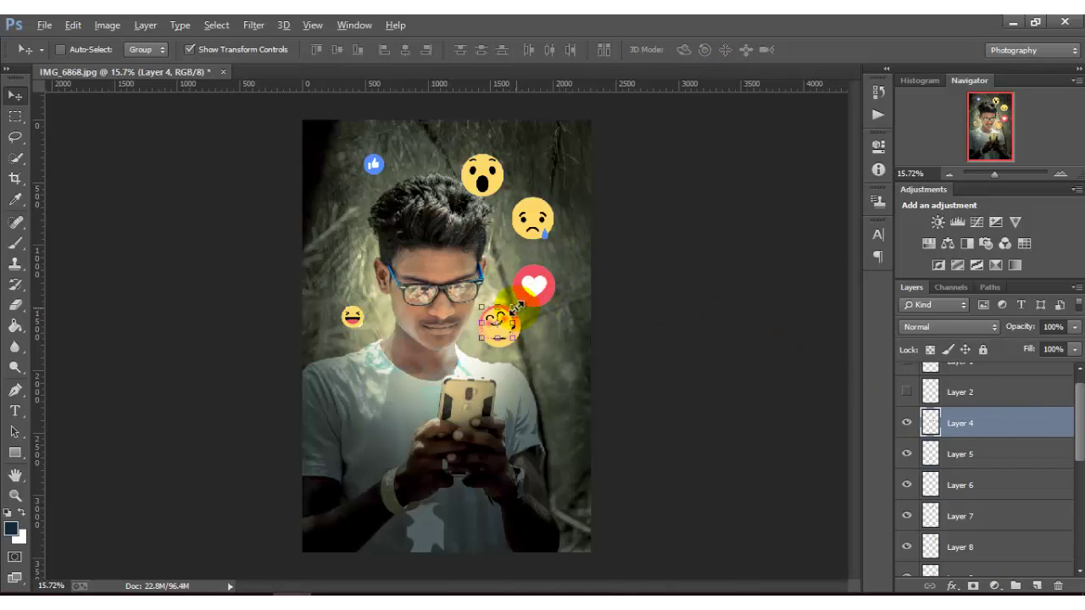
pyautogui.moveTo(512, 305); pyautogui.dragTo(506, 312)
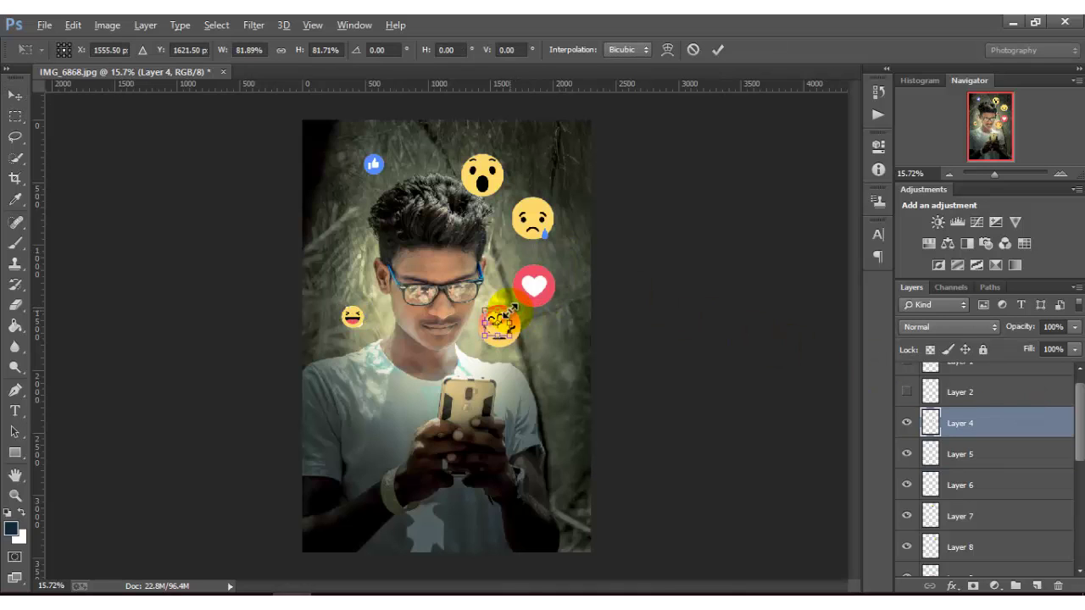
pyautogui.click(999, 454)
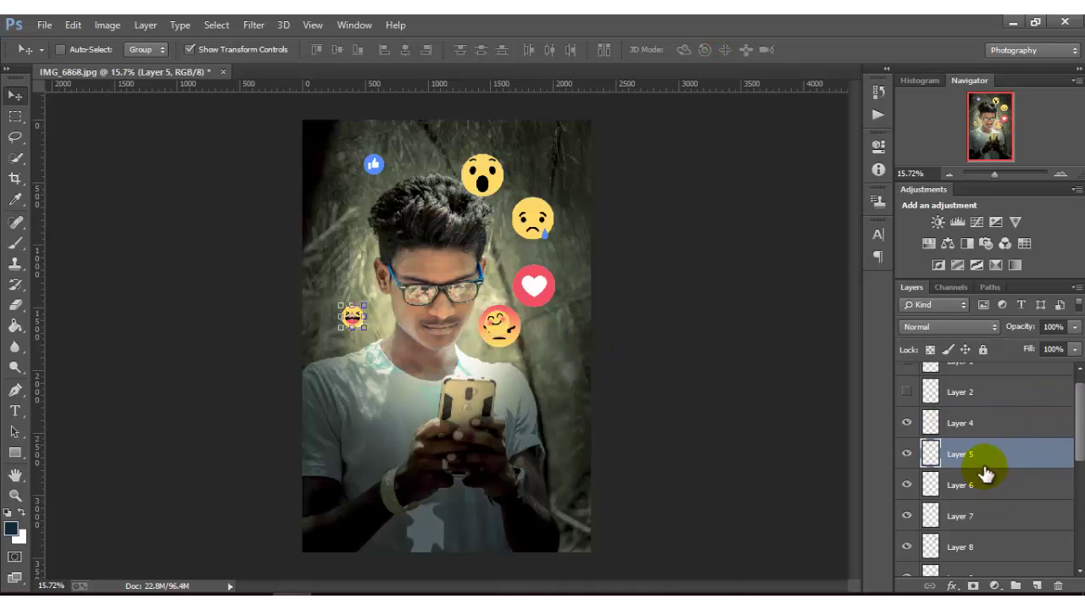
pyautogui.click(992, 480)
pyautogui.click(993, 514)
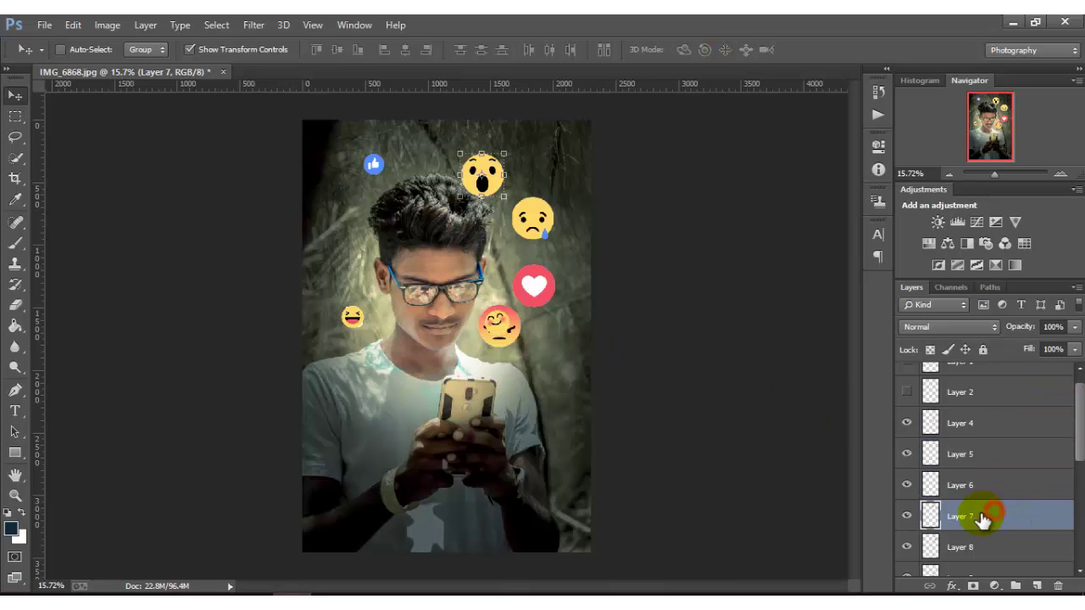
pyautogui.moveTo(506, 154); pyautogui.dragTo(497, 163)
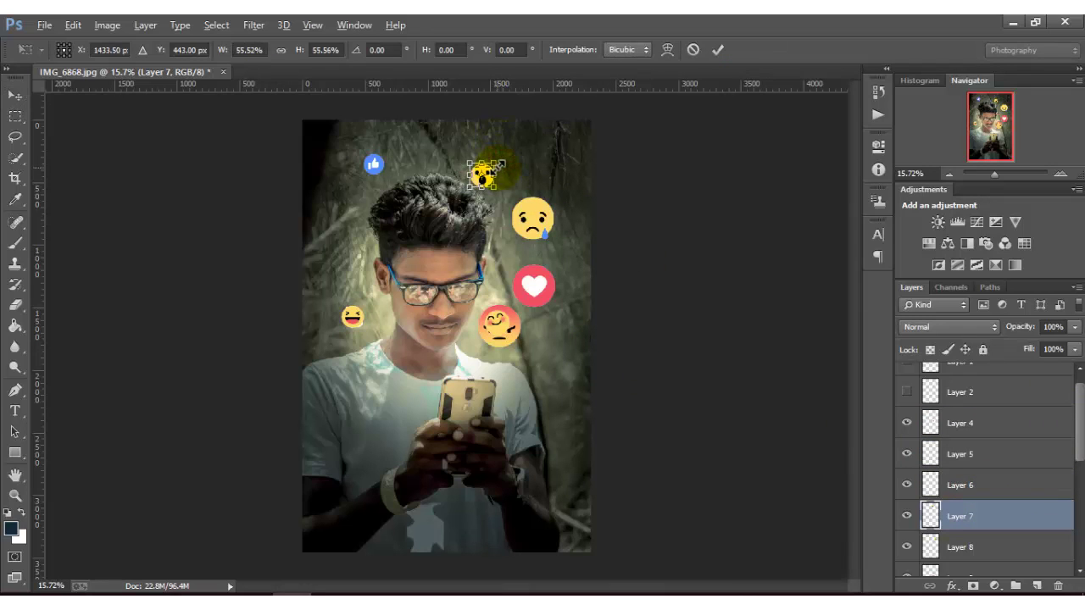
pyautogui.click(718, 51)
# Scale down the sad, rolling-eyes (about 54%) and heart emojis to roughly half size.
pyautogui.click(983, 546)
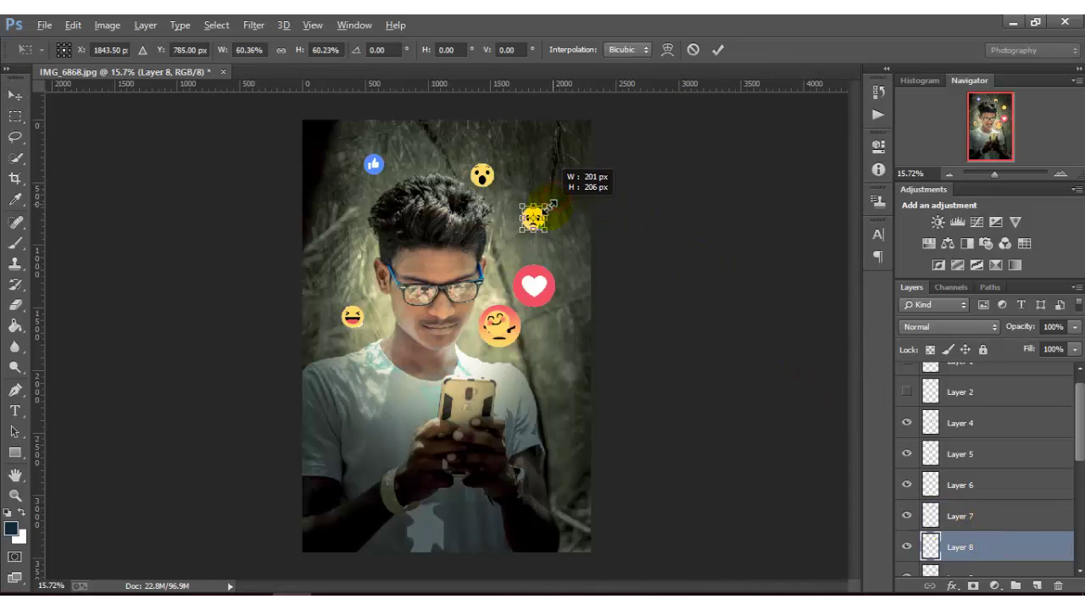
pyautogui.moveTo(556, 196); pyautogui.dragTo(546, 206)
pyautogui.click(717, 49)
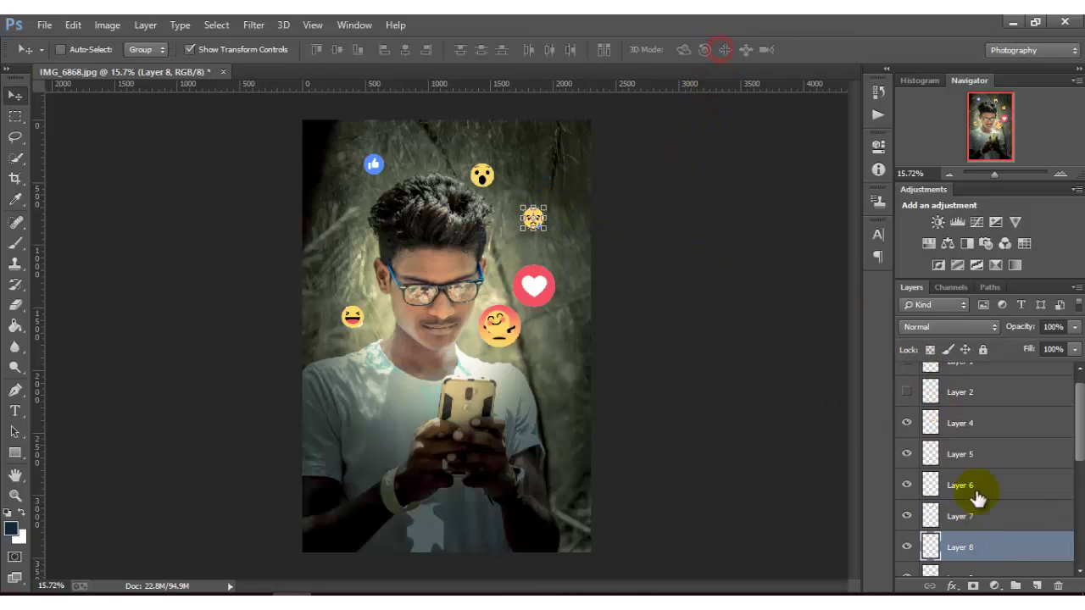
pyautogui.moveTo(1082, 428); pyautogui.dragTo(1056, 465)
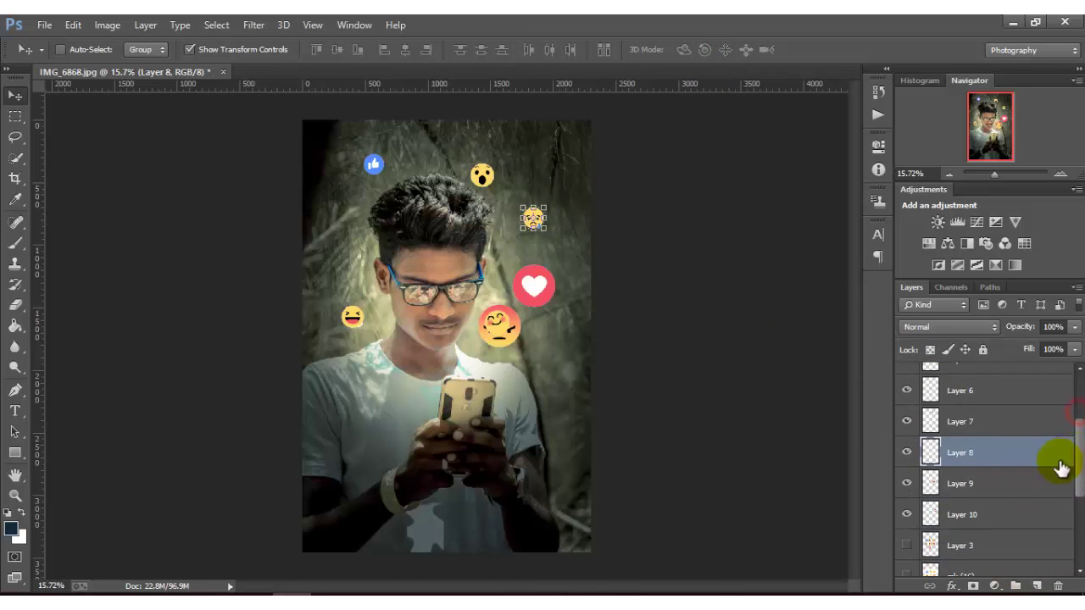
pyautogui.click(1020, 486)
pyautogui.hotkey('ctrl', 't')
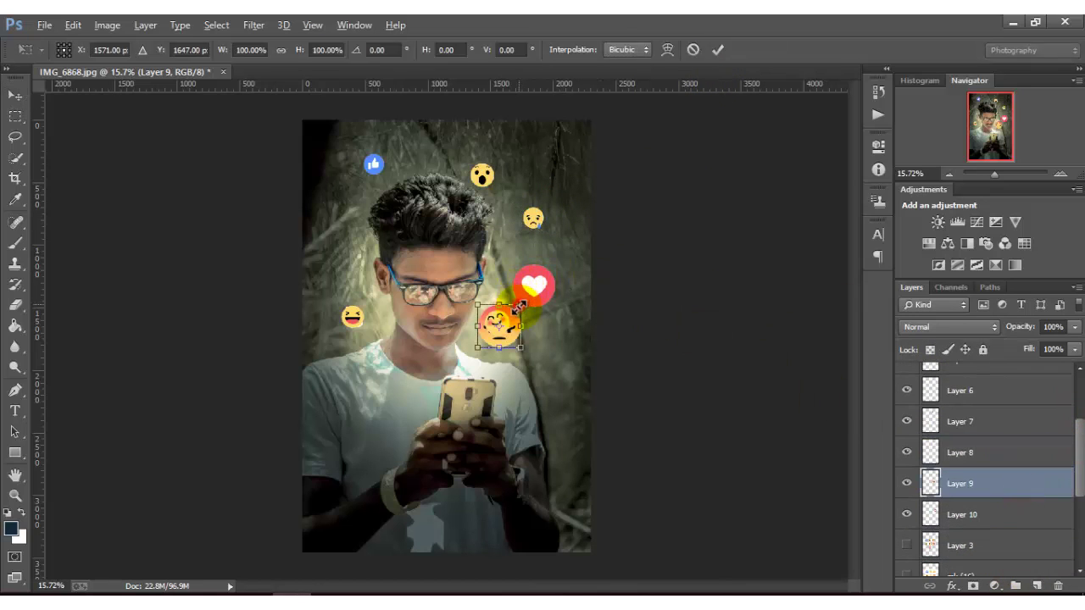
pyautogui.moveTo(522, 303); pyautogui.dragTo(513, 315)
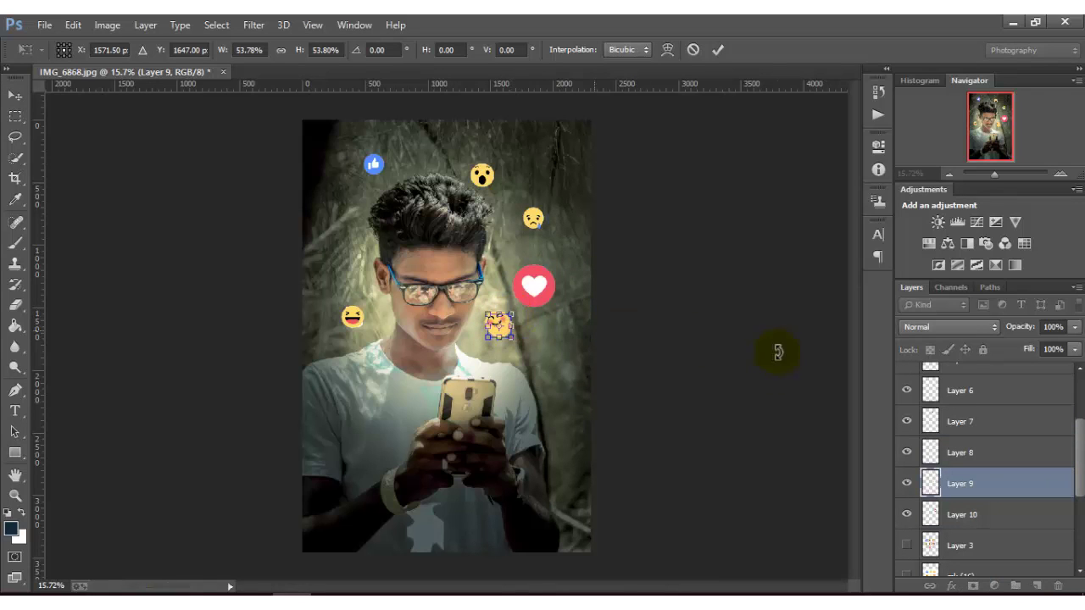
pyautogui.click(718, 49)
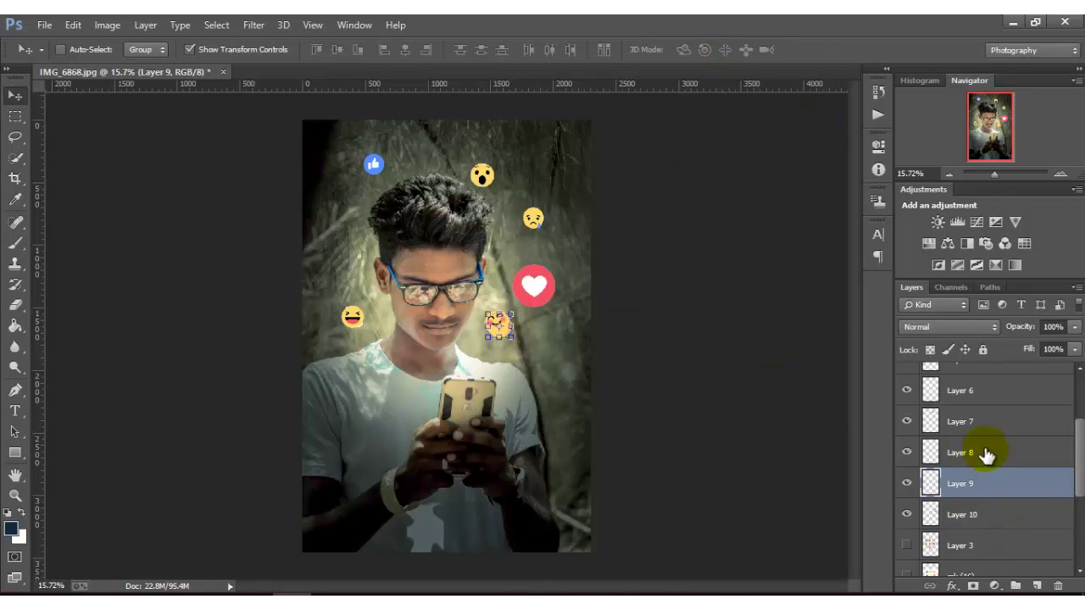
pyautogui.click(986, 525)
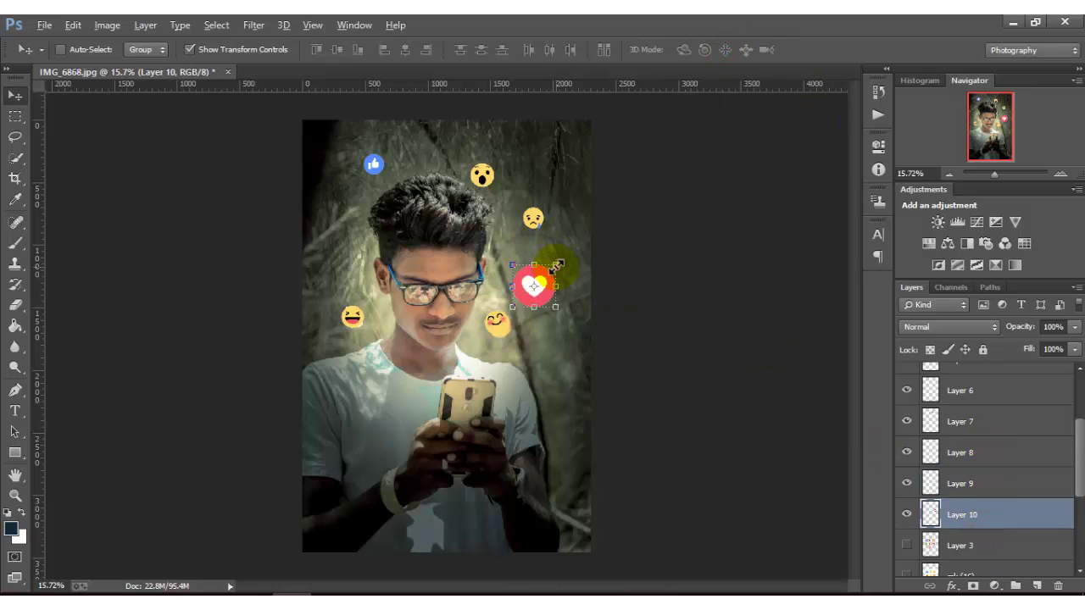
pyautogui.moveTo(556, 266); pyautogui.dragTo(547, 275)
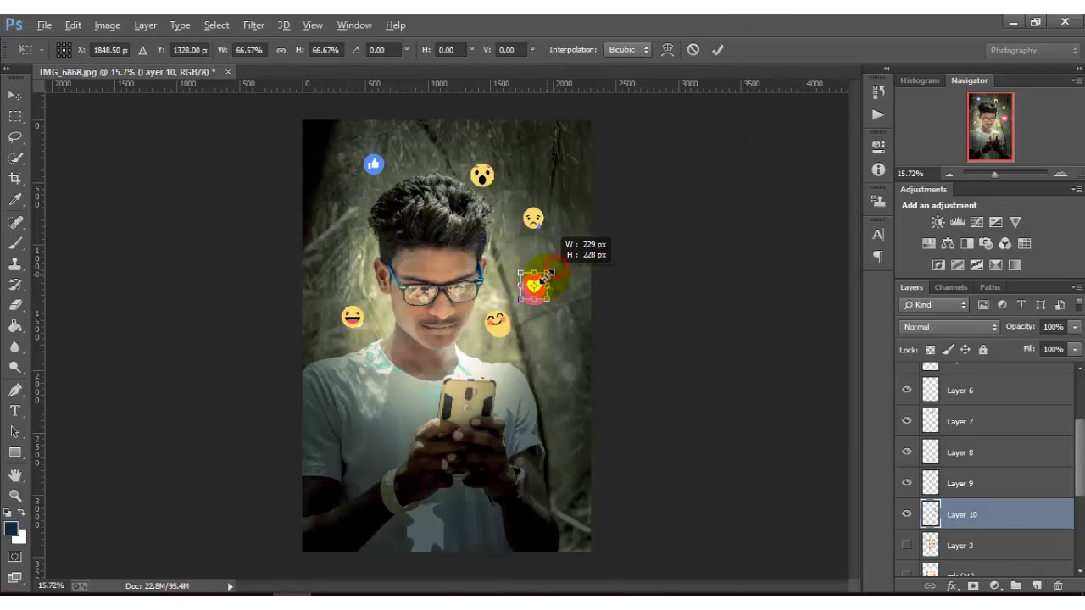
pyautogui.click(718, 49)
# Hide transform controls, then place the heart just above the phone and the angry emoji beside the face.
pyautogui.click(191, 50)
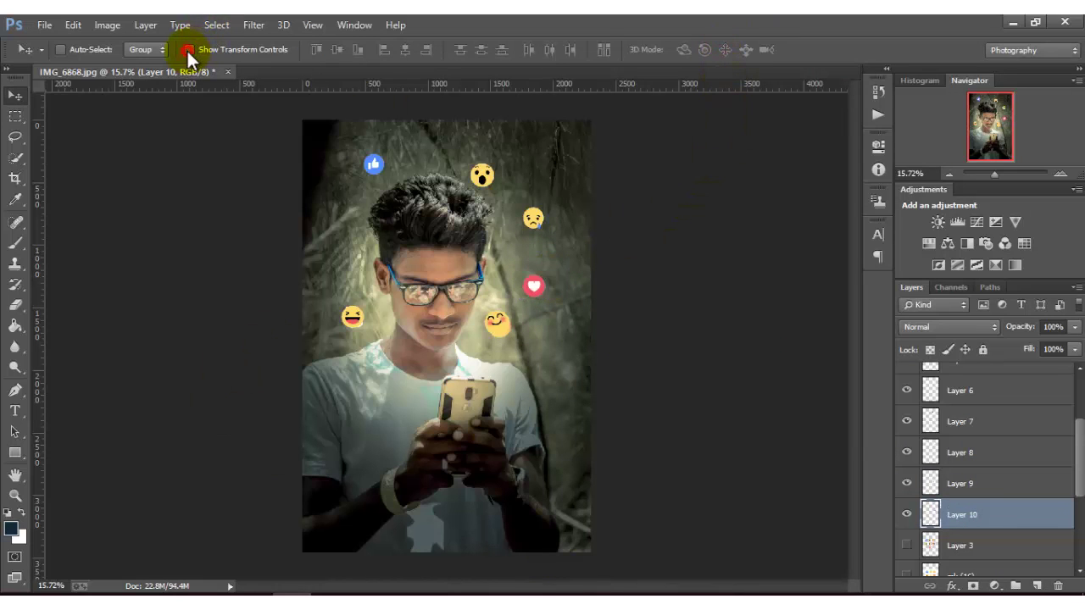
pyautogui.moveTo(516, 310)
pyautogui.mouseDown()
pyautogui.moveTo(466, 322)
pyautogui.moveTo(488, 377)
pyautogui.mouseUp()
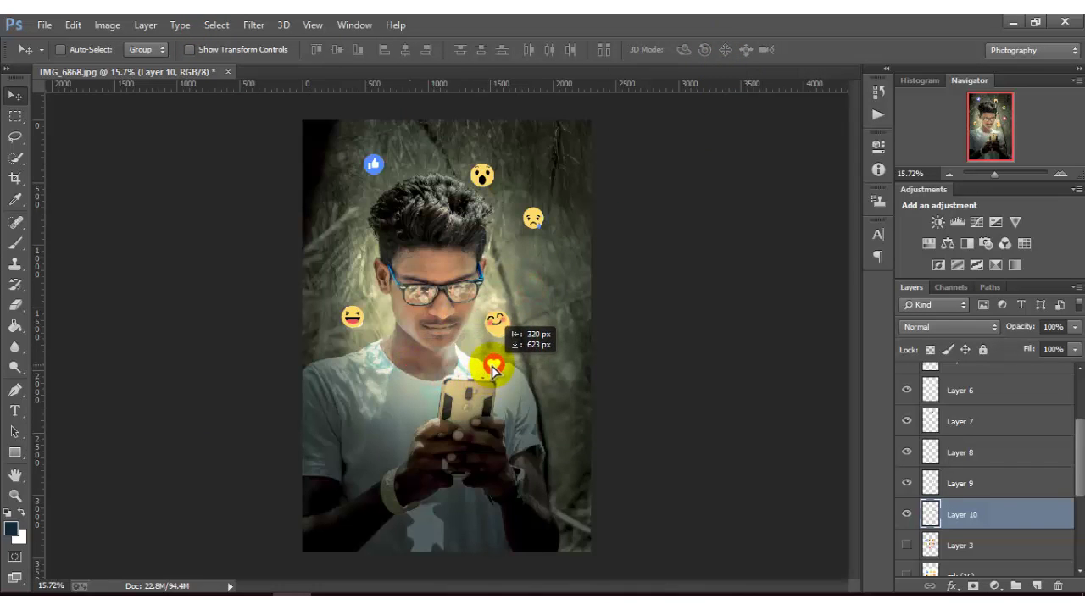
pyautogui.moveTo(488, 377); pyautogui.dragTo(496, 369)
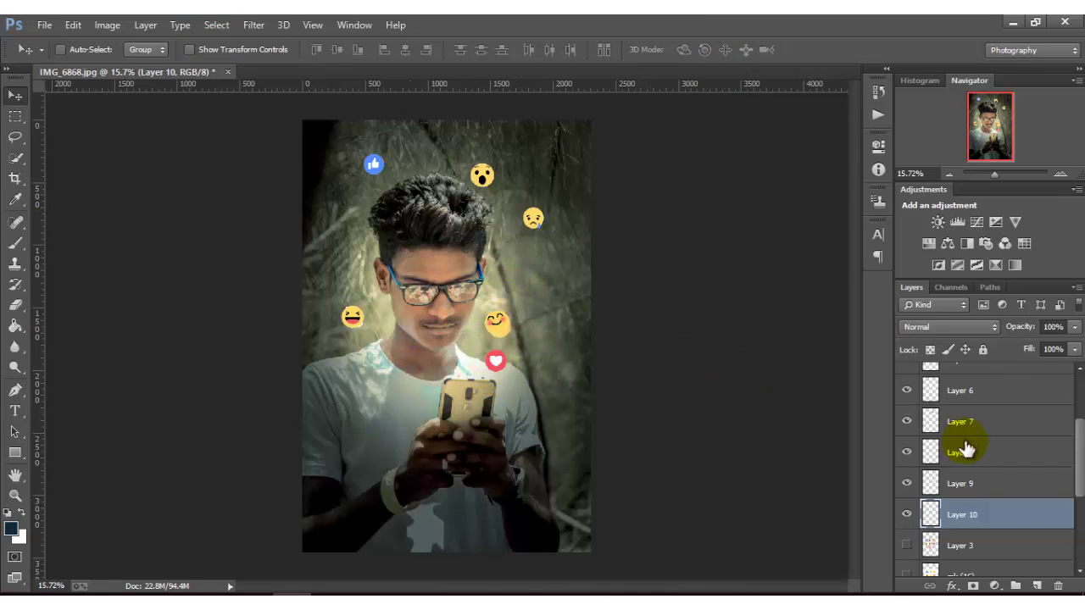
pyautogui.click(954, 482)
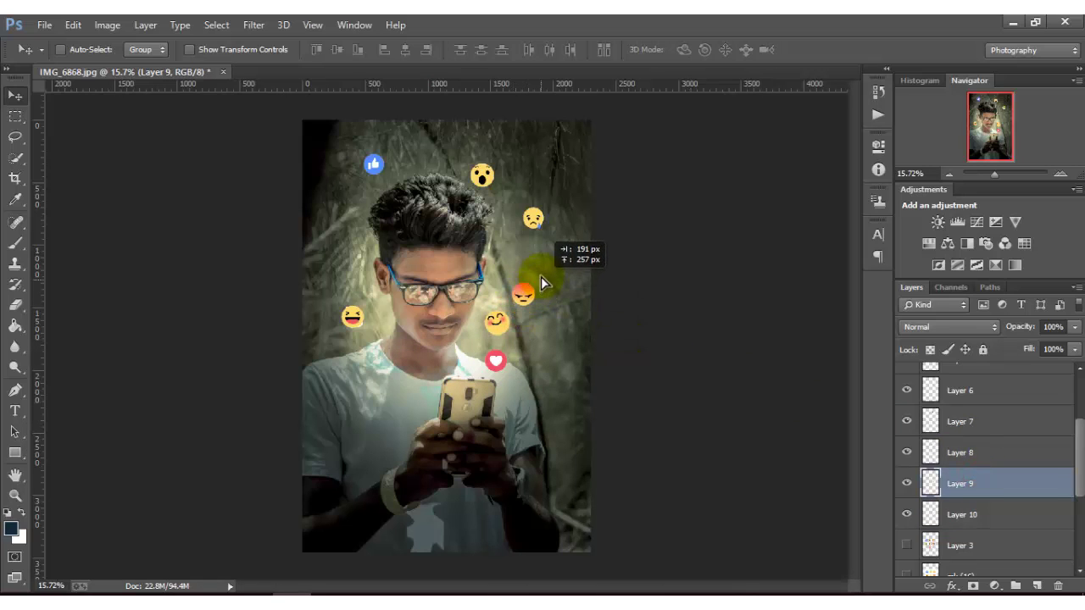
pyautogui.moveTo(534, 293); pyautogui.dragTo(538, 270)
# Move the wow emoji right of the chest and the sad emoji beside the hair.
pyautogui.click(959, 421)
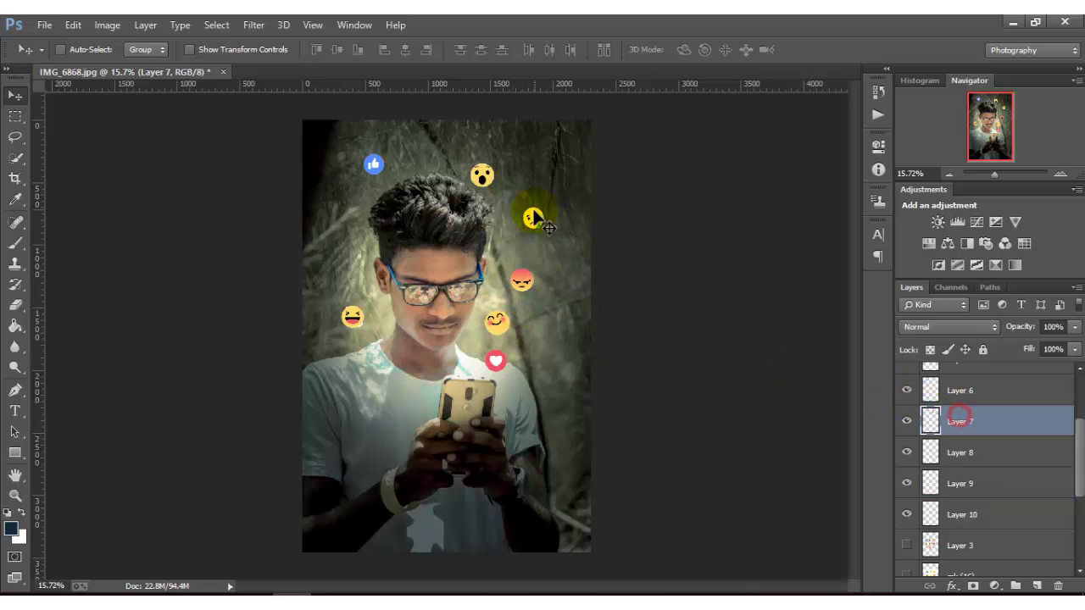
pyautogui.moveTo(535, 219); pyautogui.dragTo(598, 366)
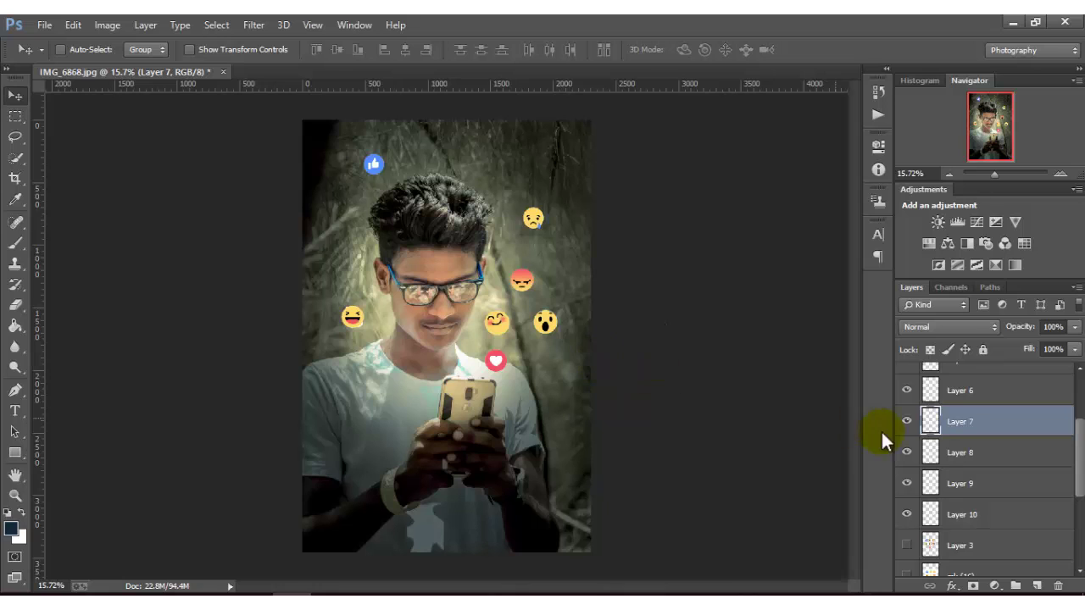
pyautogui.click(954, 452)
pyautogui.moveTo(532, 219)
pyautogui.mouseDown()
pyautogui.moveTo(528, 341)
pyautogui.moveTo(524, 231)
pyautogui.mouseUp()
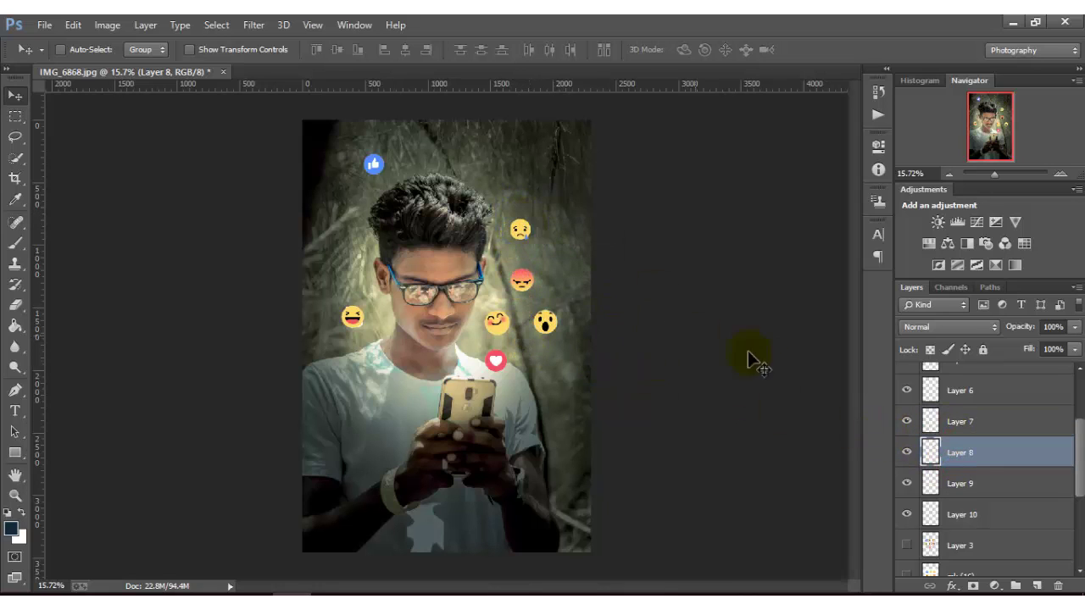
pyautogui.click(954, 419)
pyautogui.moveTo(390, 170)
pyautogui.mouseDown()
pyautogui.moveTo(435, 172)
pyautogui.moveTo(391, 177)
pyautogui.mouseUp()
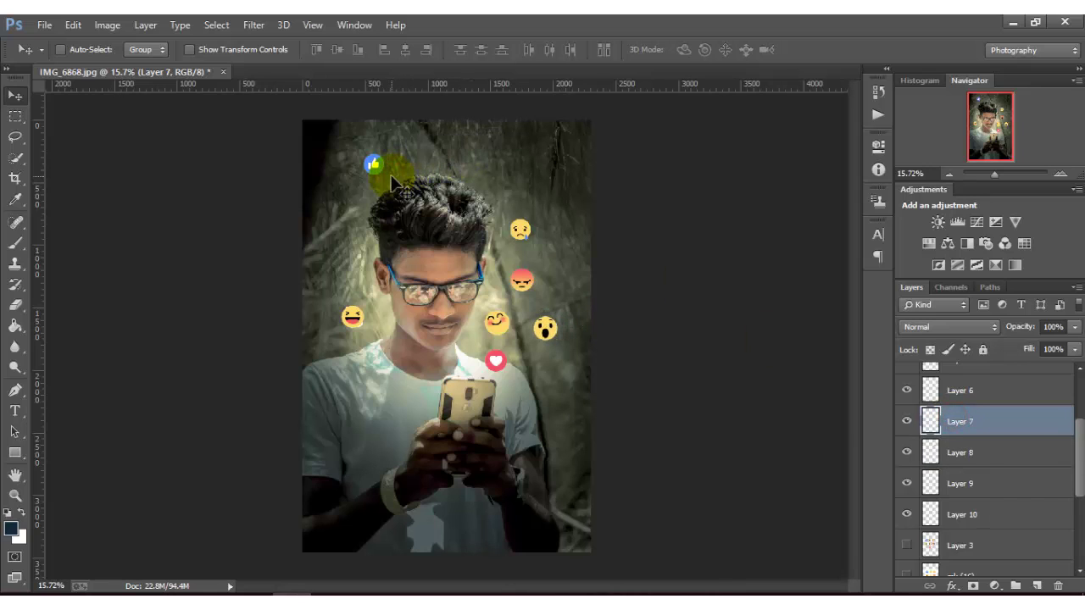
# Nudge the smiling emoji into place and move the like emoji right of the face.
pyautogui.click(979, 535)
pyautogui.click(980, 519)
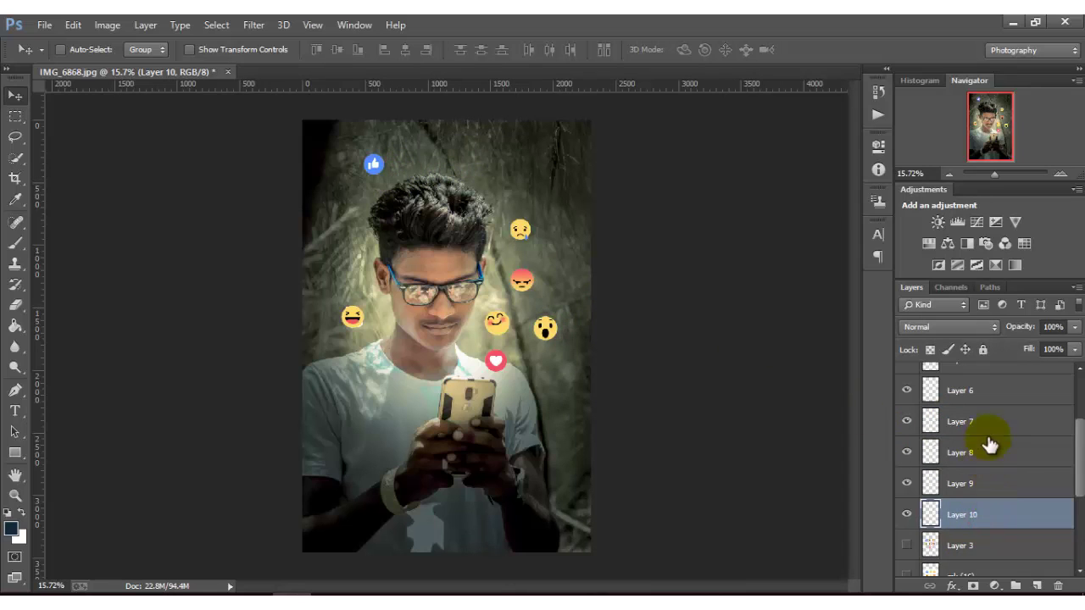
pyautogui.scroll(2, 990, 428)
pyautogui.click(956, 390)
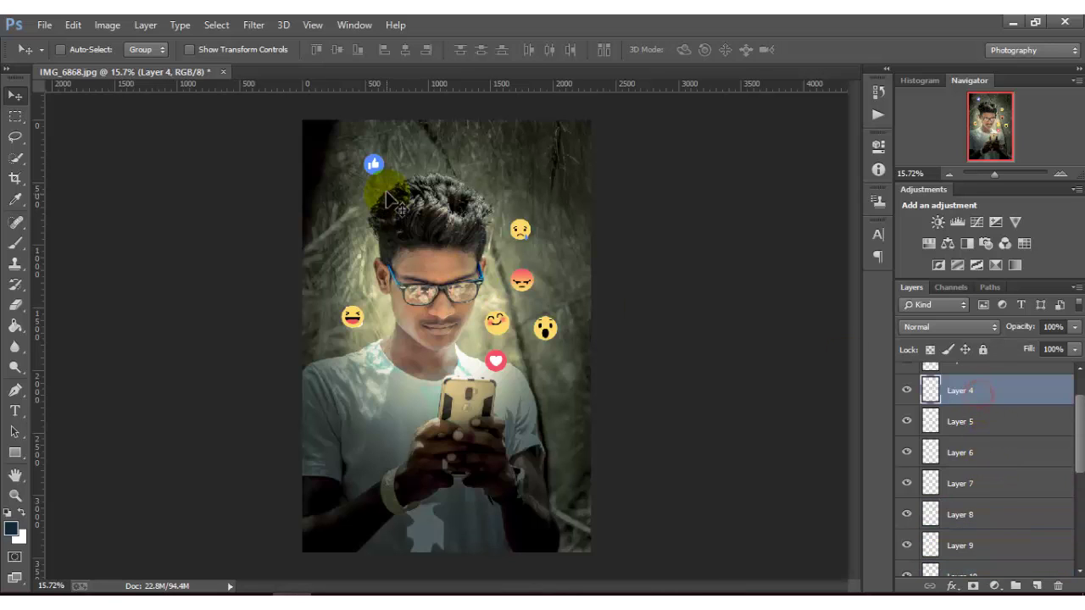
pyautogui.moveTo(386, 198); pyautogui.dragTo(396, 193)
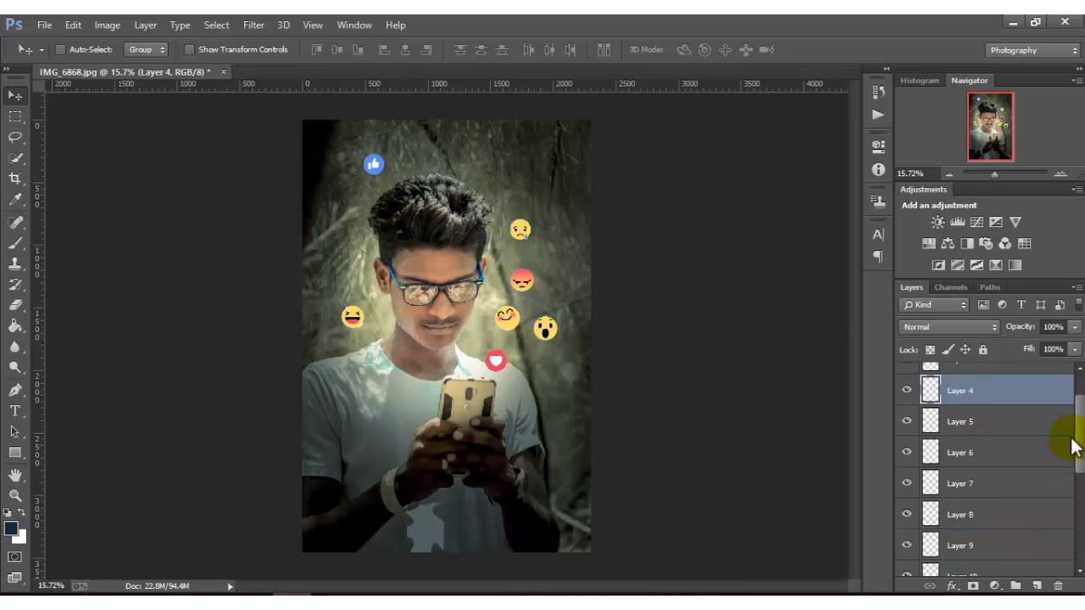
pyautogui.moveTo(1075, 447); pyautogui.dragTo(1076, 419)
pyautogui.click(964, 505)
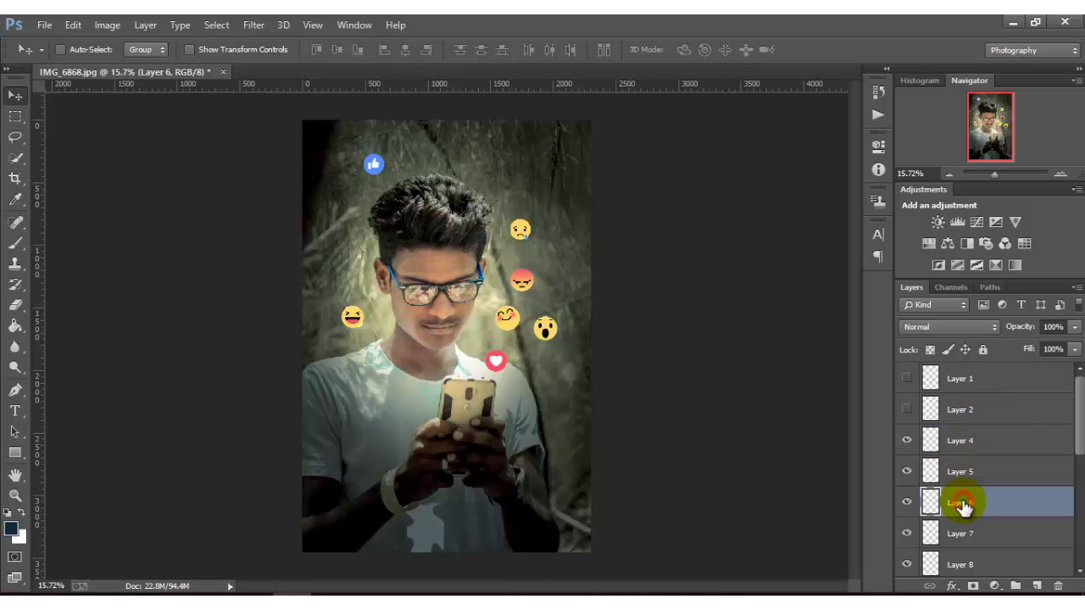
pyautogui.moveTo(369, 169)
pyautogui.mouseDown()
pyautogui.moveTo(453, 186)
pyautogui.moveTo(515, 342)
pyautogui.moveTo(534, 245)
pyautogui.mouseUp()
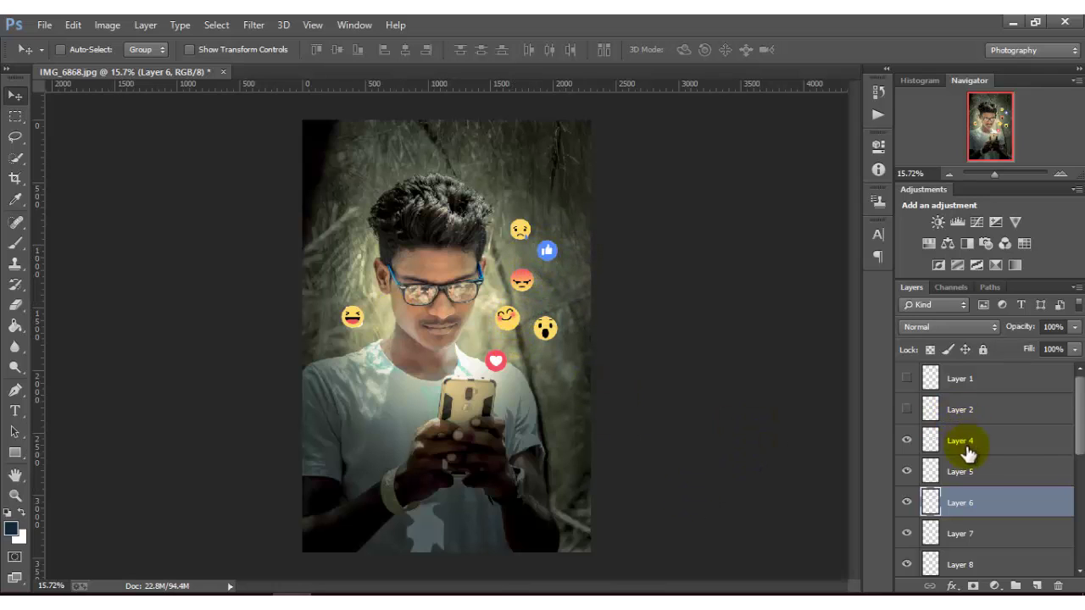
pyautogui.click(1003, 434)
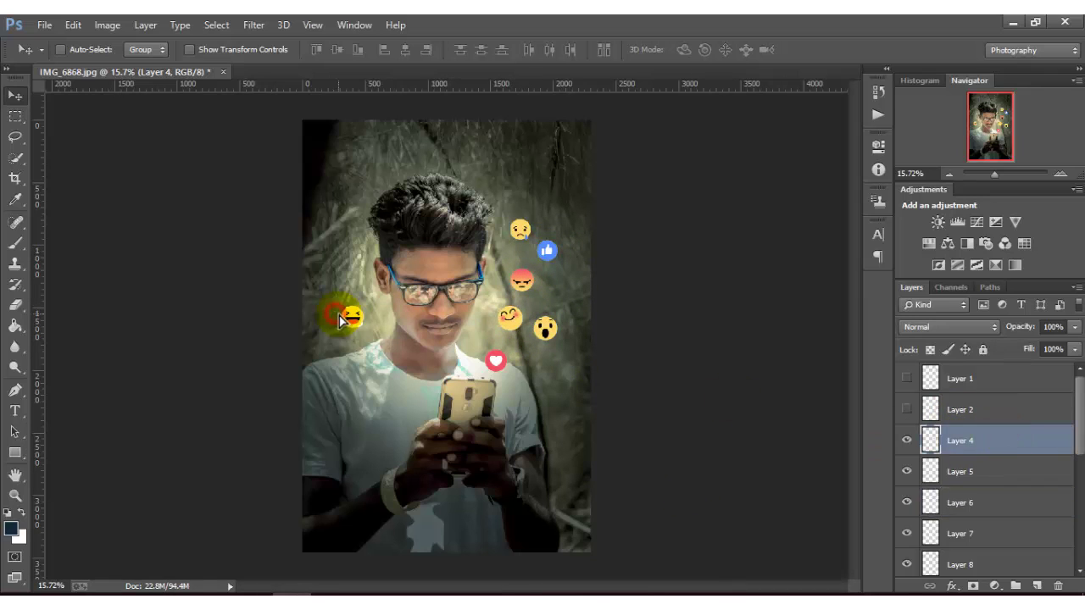
pyautogui.moveTo(339, 318); pyautogui.dragTo(335, 312)
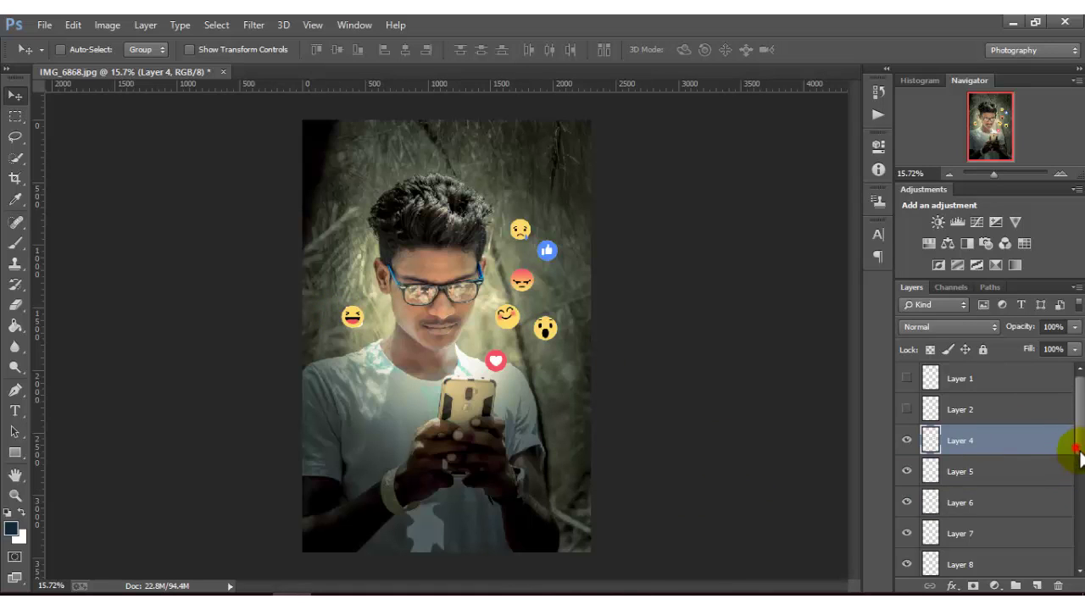
# Fine-tune the heart, angry and sad emoji positions, with the sad emoji above the angry one.
pyautogui.moveTo(1078, 449); pyautogui.dragTo(1073, 485)
pyautogui.click(989, 533)
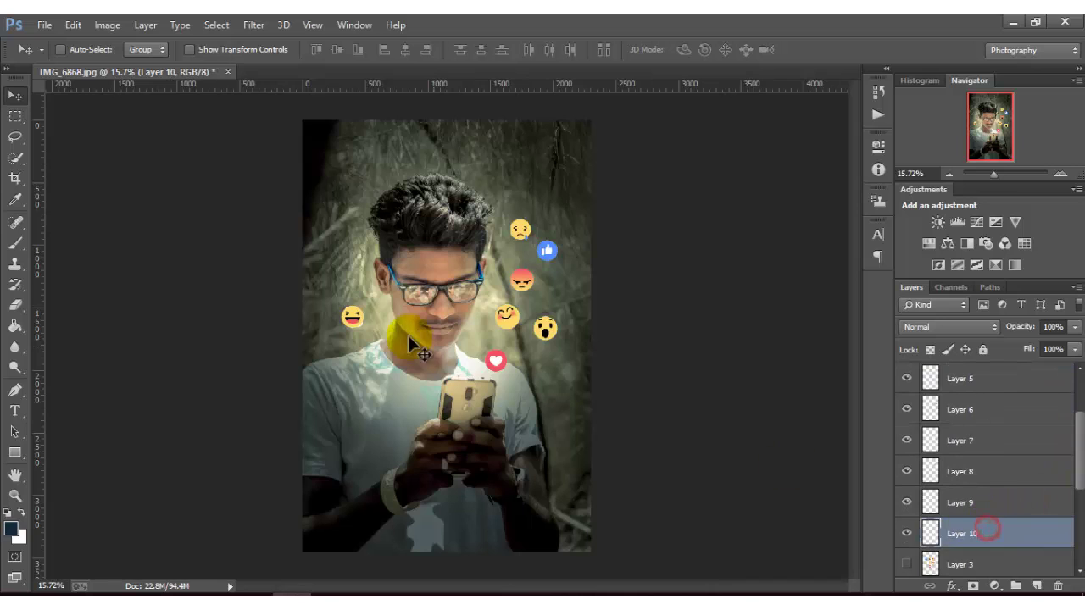
pyautogui.moveTo(376, 322); pyautogui.dragTo(378, 319)
pyautogui.click(953, 508)
pyautogui.moveTo(479, 331); pyautogui.dragTo(466, 343)
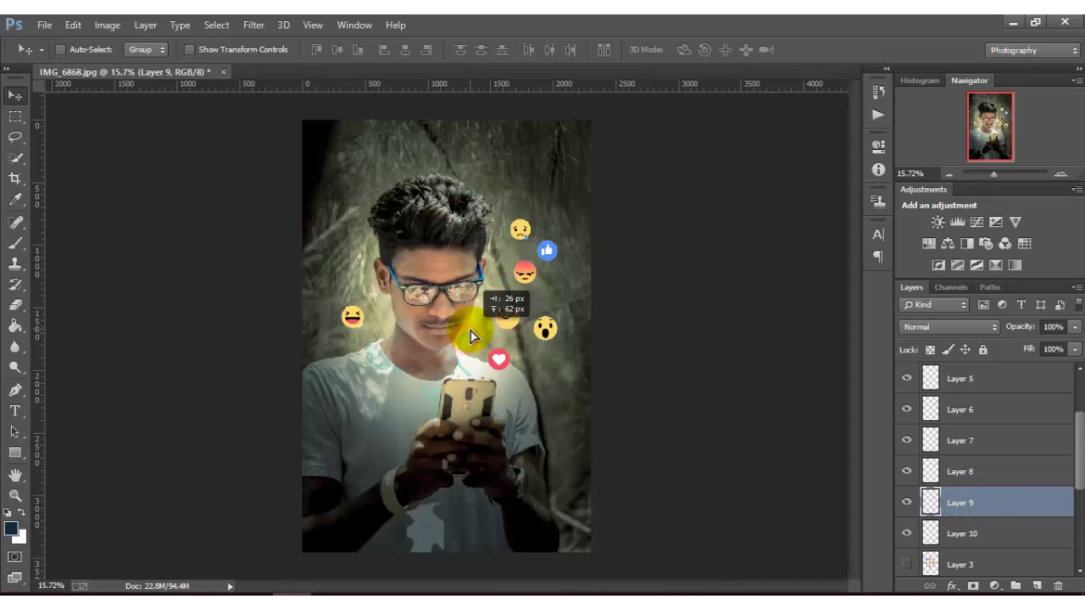
pyautogui.click(957, 479)
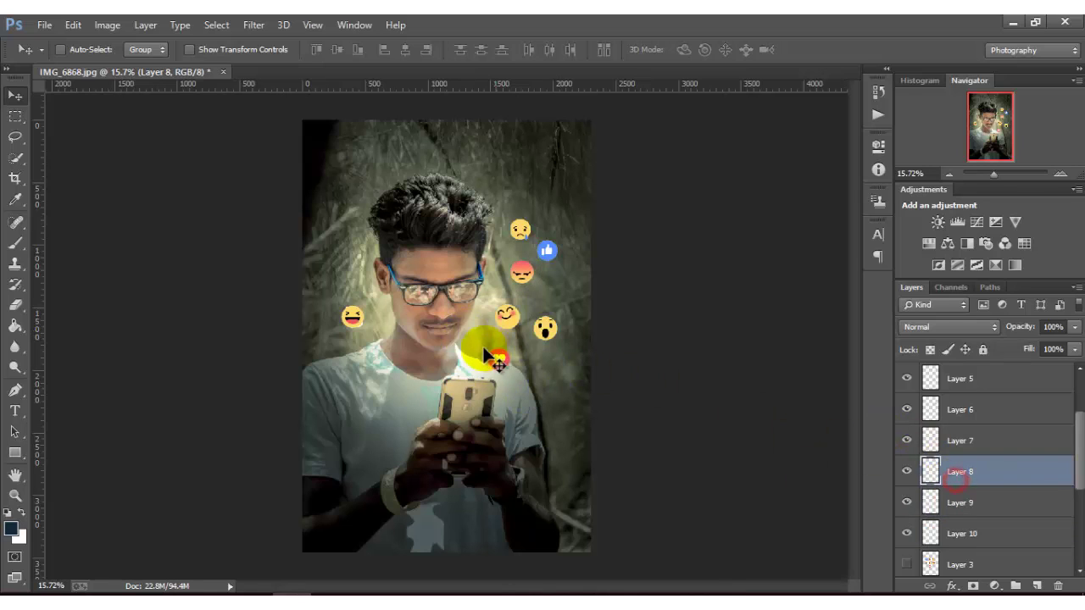
pyautogui.moveTo(484, 356); pyautogui.dragTo(474, 341)
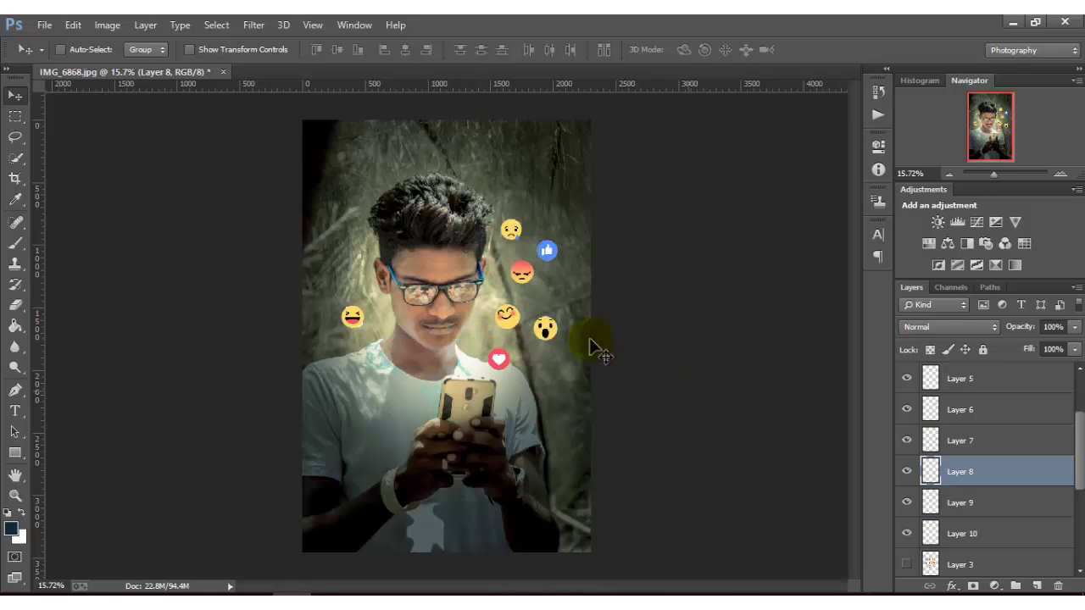
pyautogui.moveTo(521, 234); pyautogui.dragTo(529, 234)
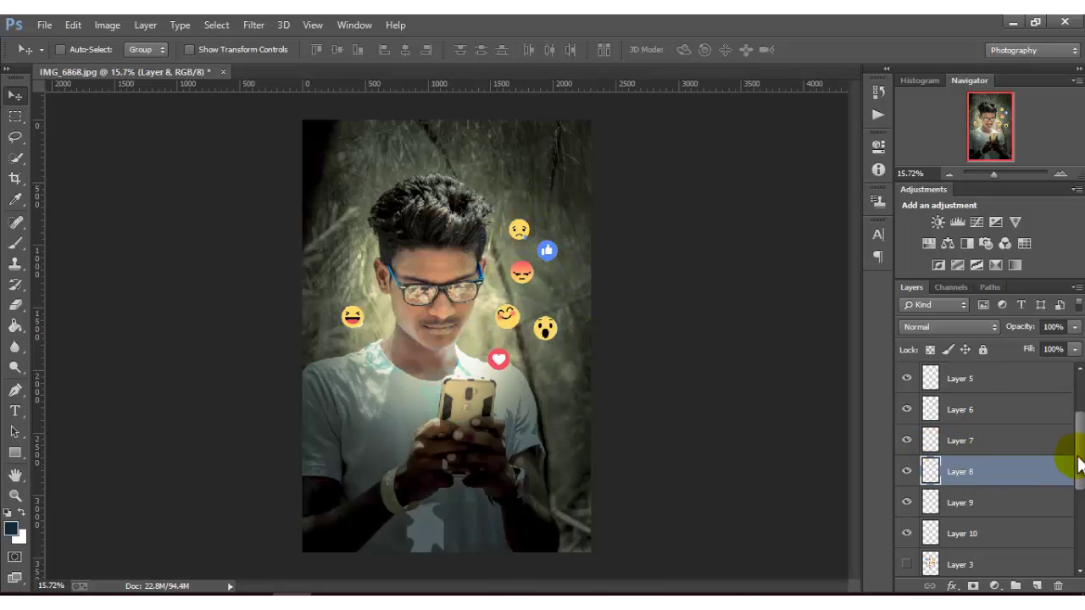
# Show the wow emoji layer again and move the laughing emoji to the top of the trail.
pyautogui.moveTo(1078, 462); pyautogui.dragTo(1073, 443)
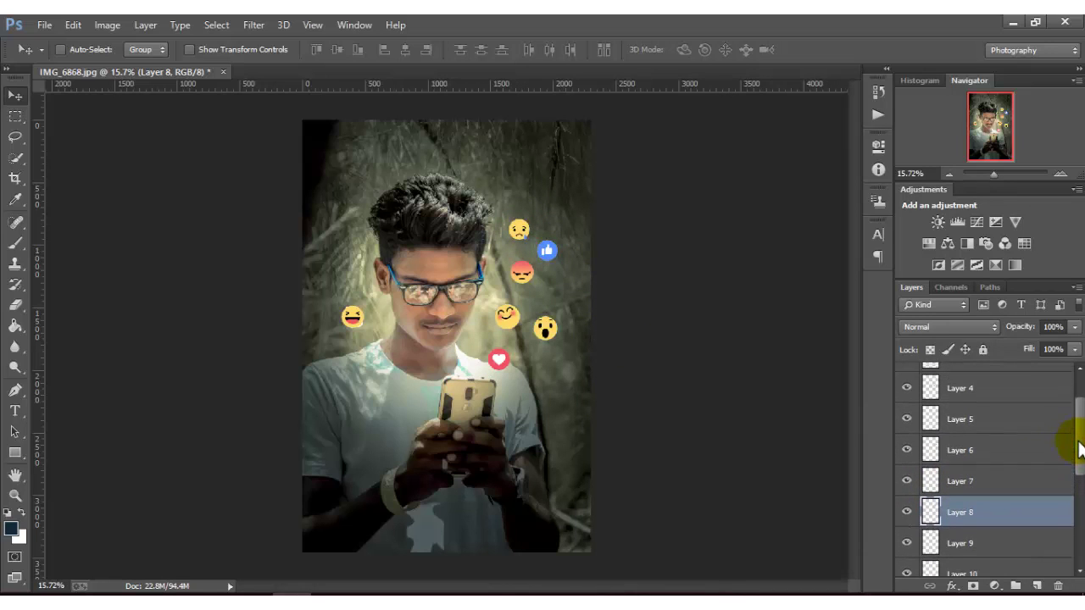
pyautogui.click(906, 482)
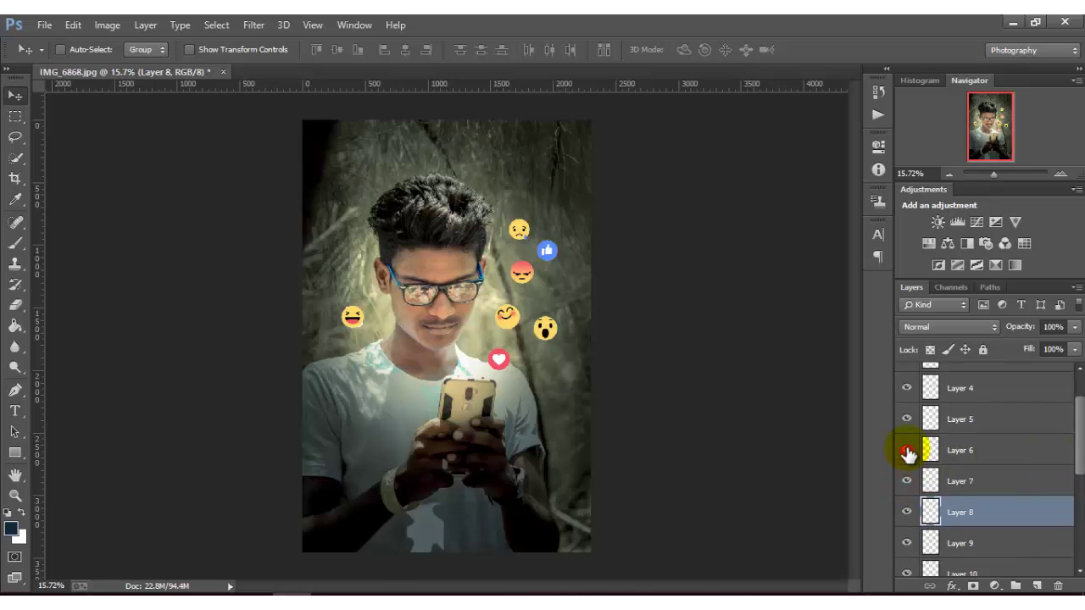
pyautogui.click(906, 421)
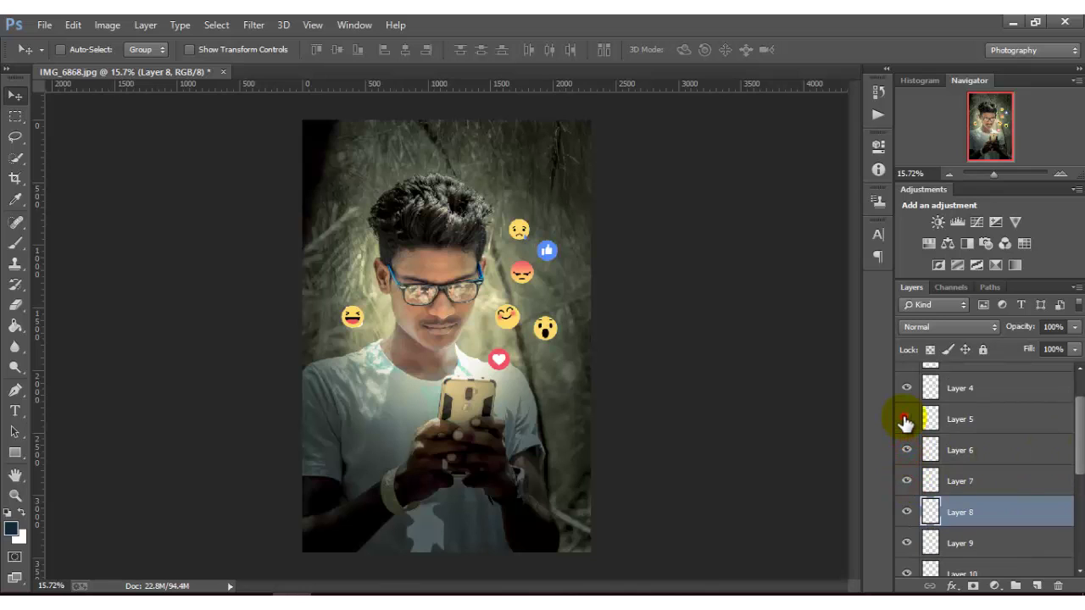
pyautogui.click(961, 415)
pyautogui.moveTo(343, 316); pyautogui.dragTo(536, 197)
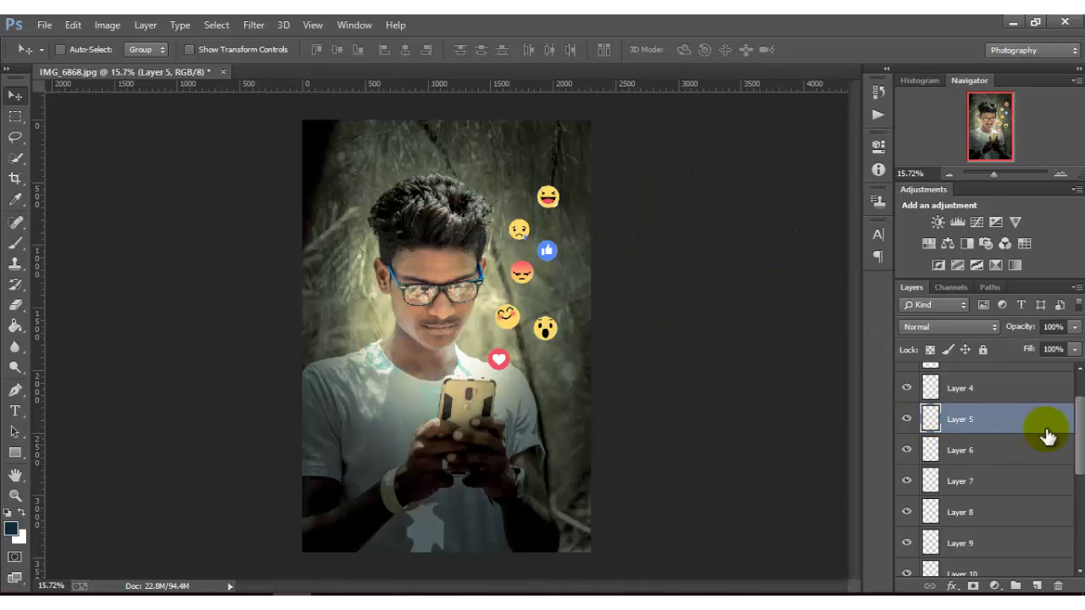
# Add a Selective Color adjustment layer and reduce cyan in the Reds.
pyautogui.hotkey('alt', '[')
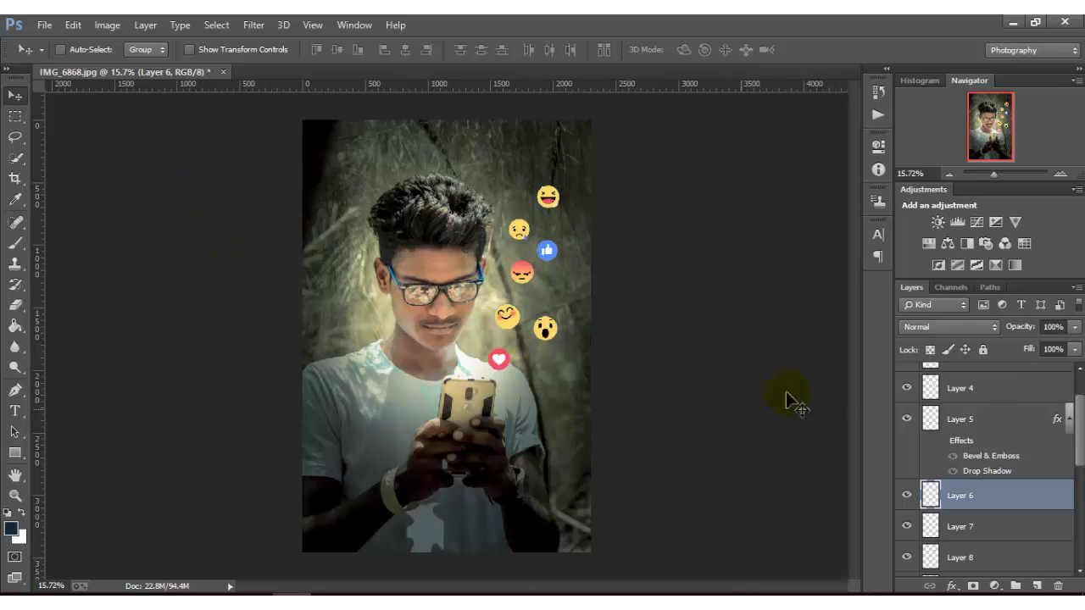
pyautogui.moveTo(1078, 441); pyautogui.dragTo(1077, 501)
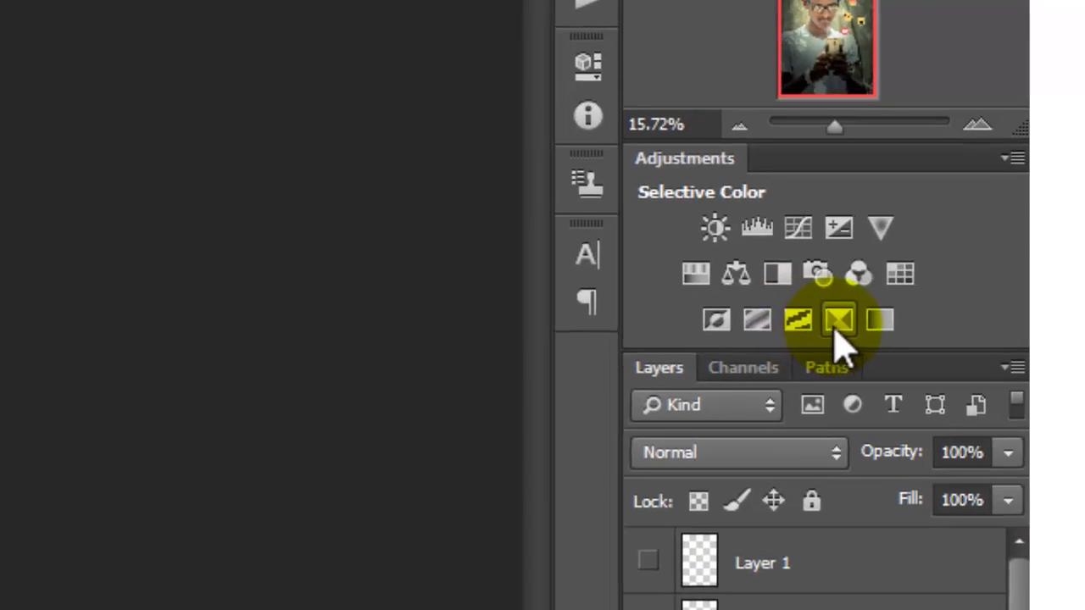
pyautogui.click(820, 326)
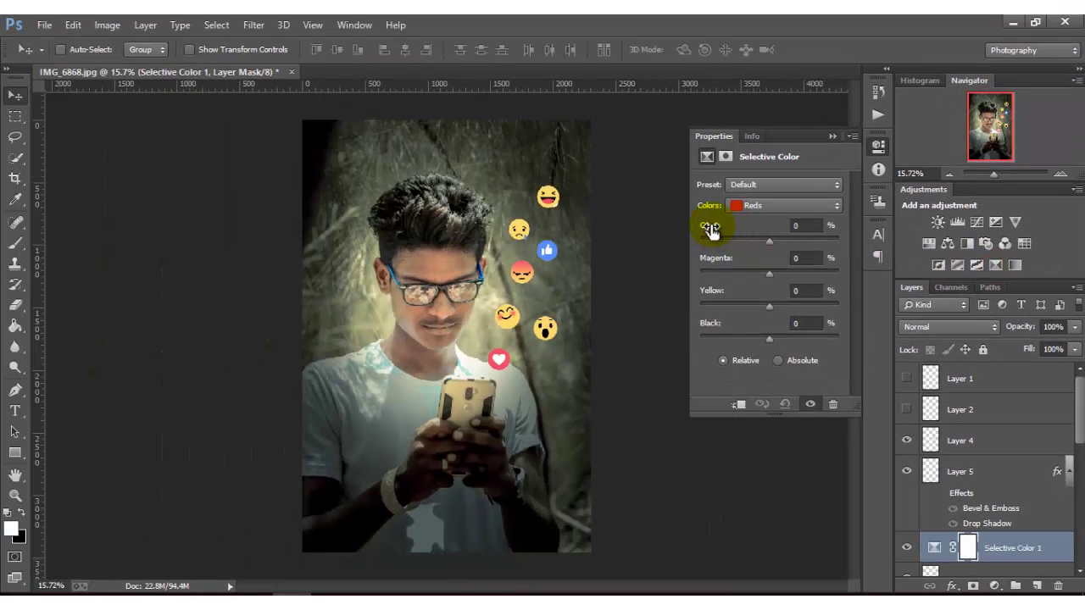
pyautogui.moveTo(710, 228)
pyautogui.mouseDown()
pyautogui.moveTo(692, 233)
pyautogui.moveTo(719, 240)
pyautogui.moveTo(709, 266)
pyautogui.moveTo(727, 272)
pyautogui.moveTo(711, 265)
pyautogui.moveTo(744, 302)
pyautogui.moveTo(675, 298)
pyautogui.moveTo(732, 327)
pyautogui.moveTo(671, 318)
pyautogui.moveTo(695, 318)
pyautogui.mouseUp()
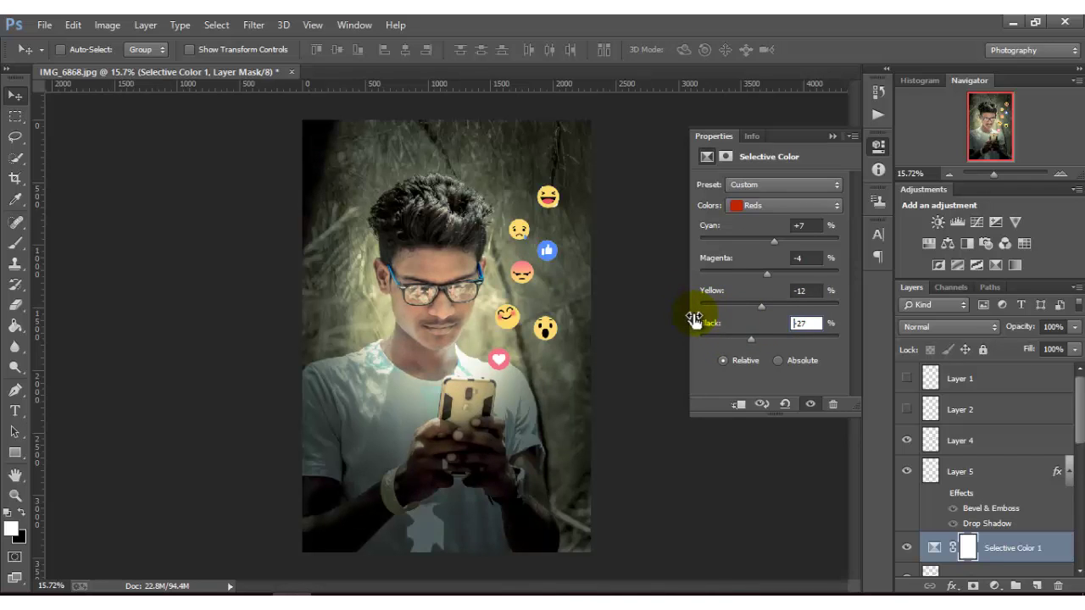
# Set Neutrals to Cyan -8, Magenta -2, Yellow -4, and the Blacks range's Black to -2.
pyautogui.click(738, 211)
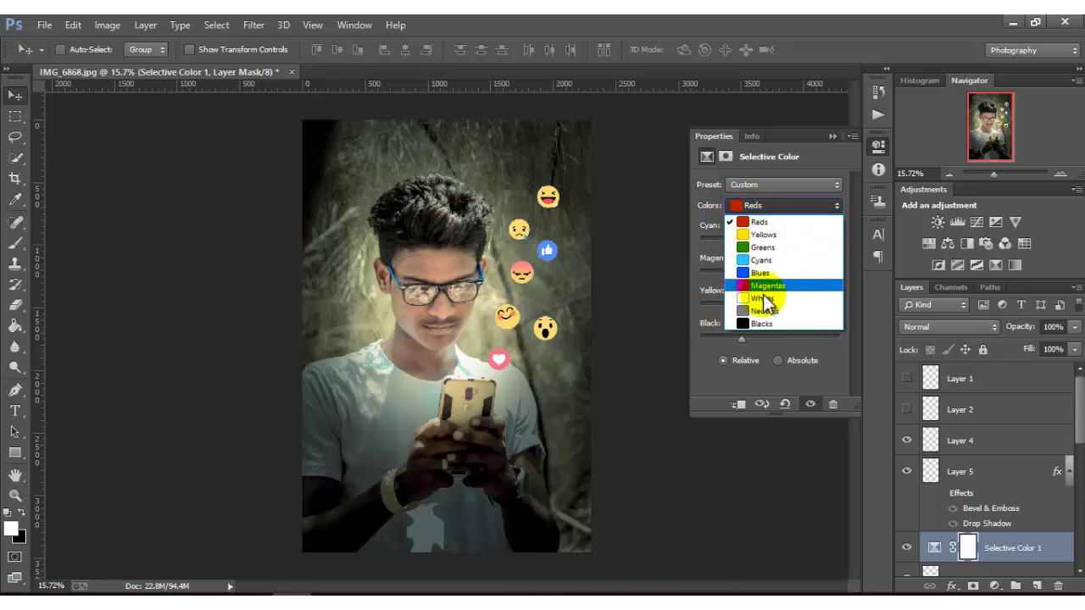
pyautogui.click(767, 314)
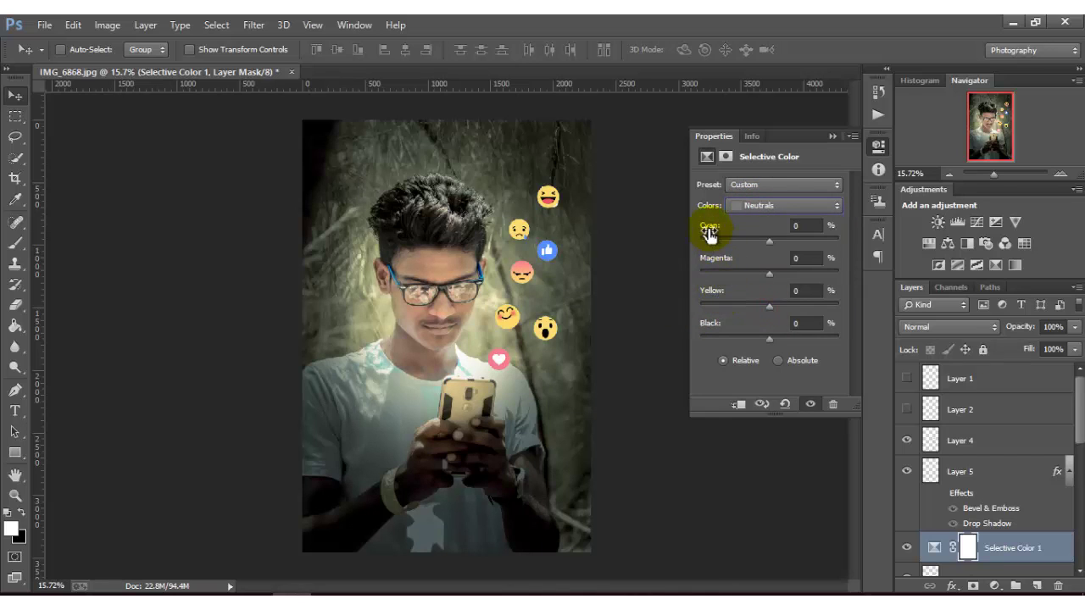
pyautogui.moveTo(708, 234); pyautogui.dragTo(715, 231)
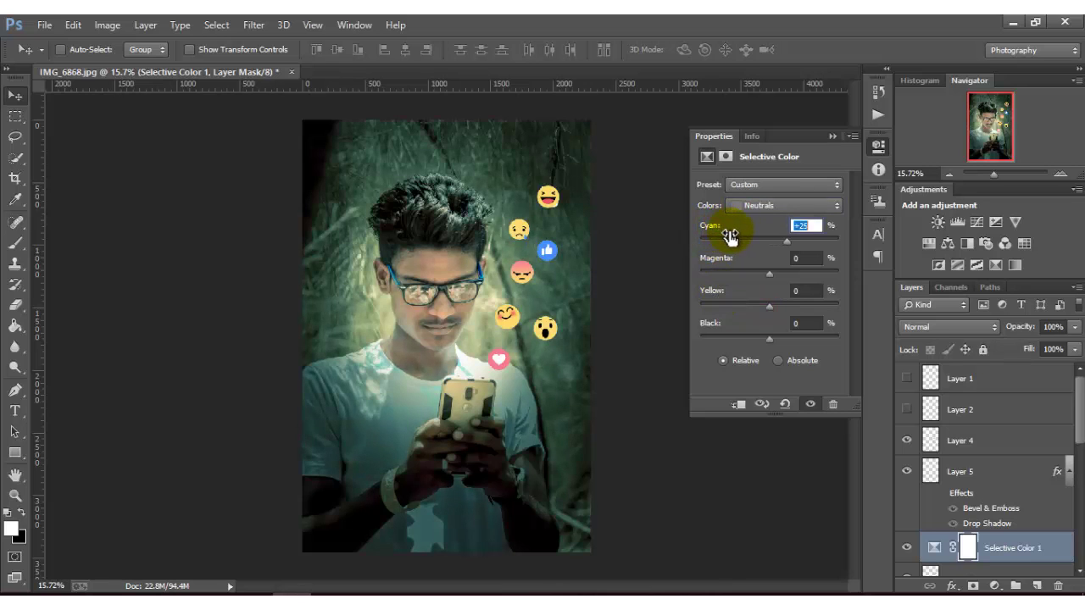
pyautogui.moveTo(740, 239); pyautogui.dragTo(709, 228)
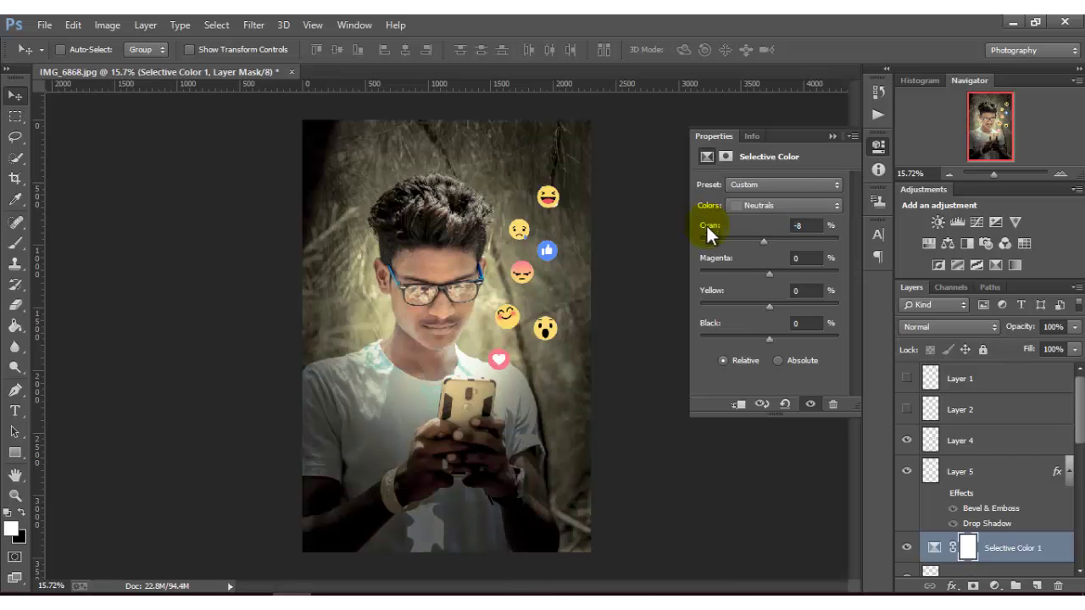
pyautogui.moveTo(720, 264)
pyautogui.mouseDown()
pyautogui.moveTo(746, 261)
pyautogui.moveTo(717, 262)
pyautogui.mouseUp()
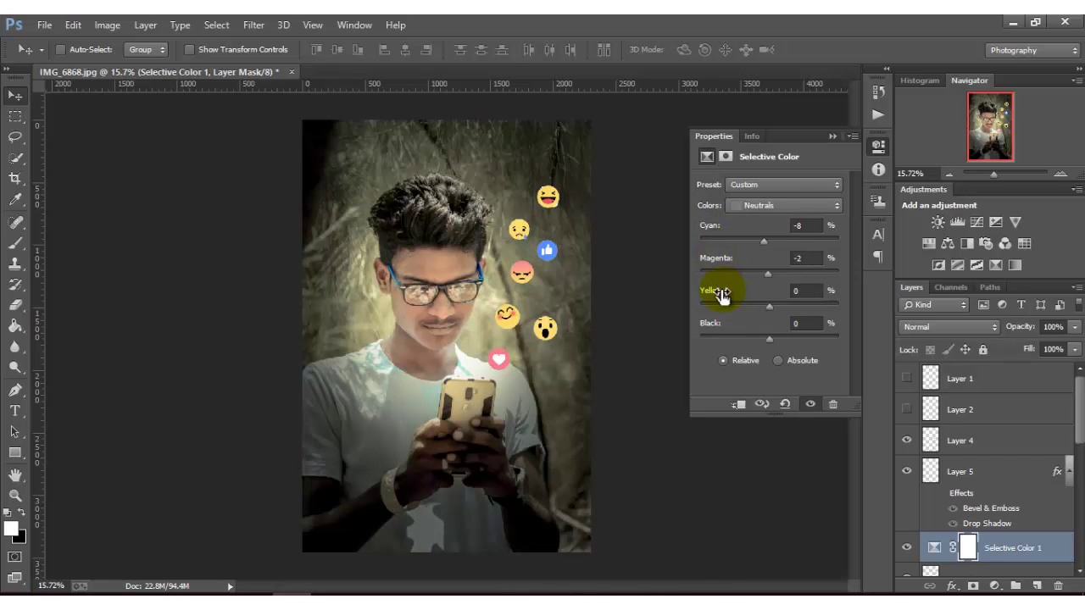
pyautogui.moveTo(729, 293); pyautogui.dragTo(717, 290)
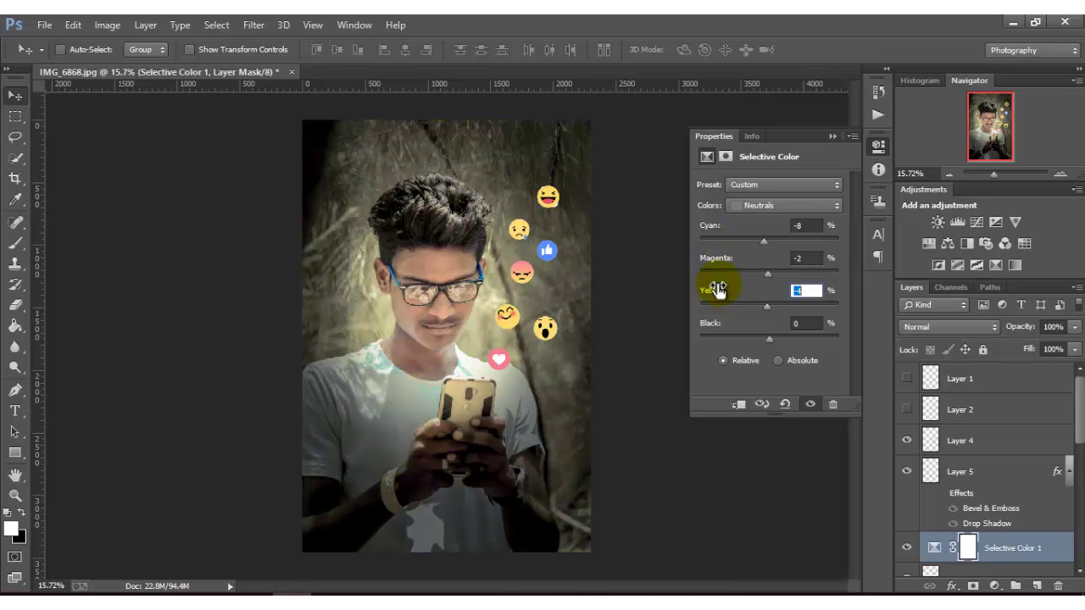
pyautogui.click(780, 212)
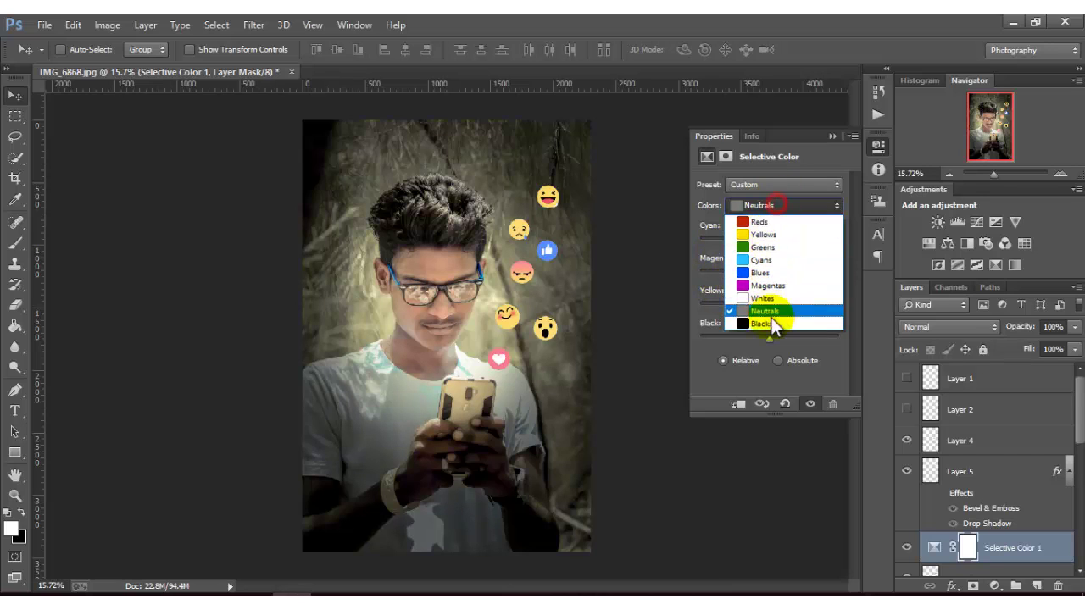
pyautogui.click(771, 325)
pyautogui.moveTo(710, 328); pyautogui.dragTo(709, 327)
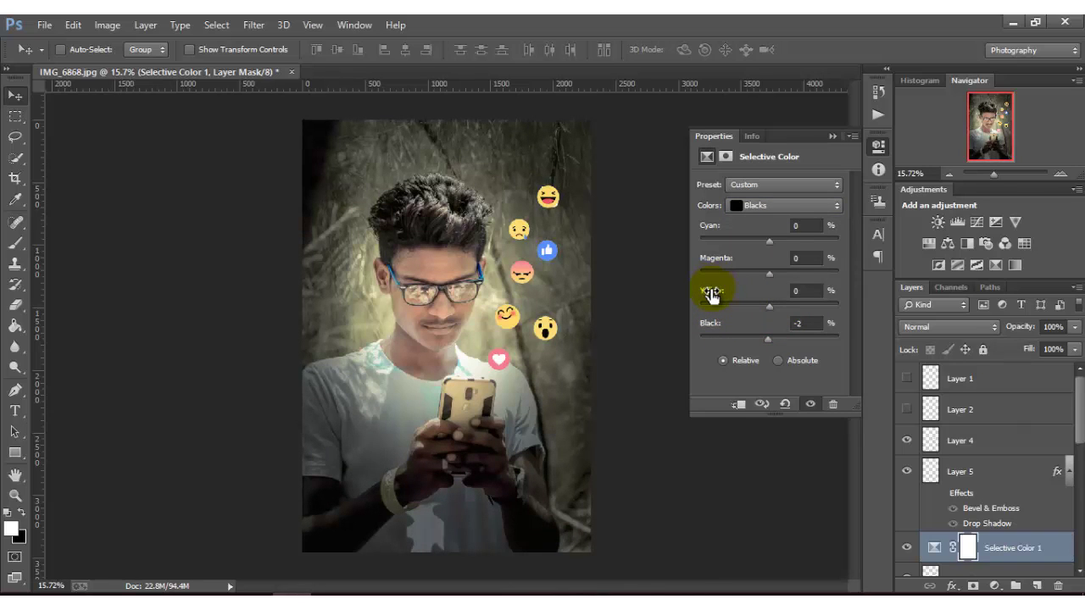
# Compare the Selective Color 1 adjustment on and off, then move it to the top of the layer stack.
pyautogui.click(833, 138)
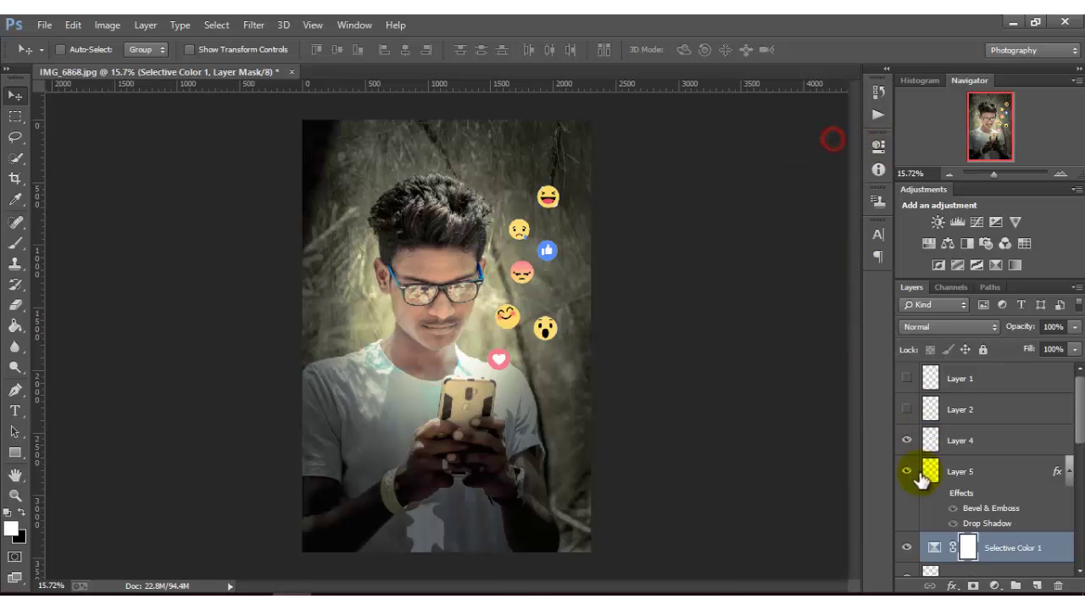
pyautogui.click(905, 548)
pyautogui.click(905, 549)
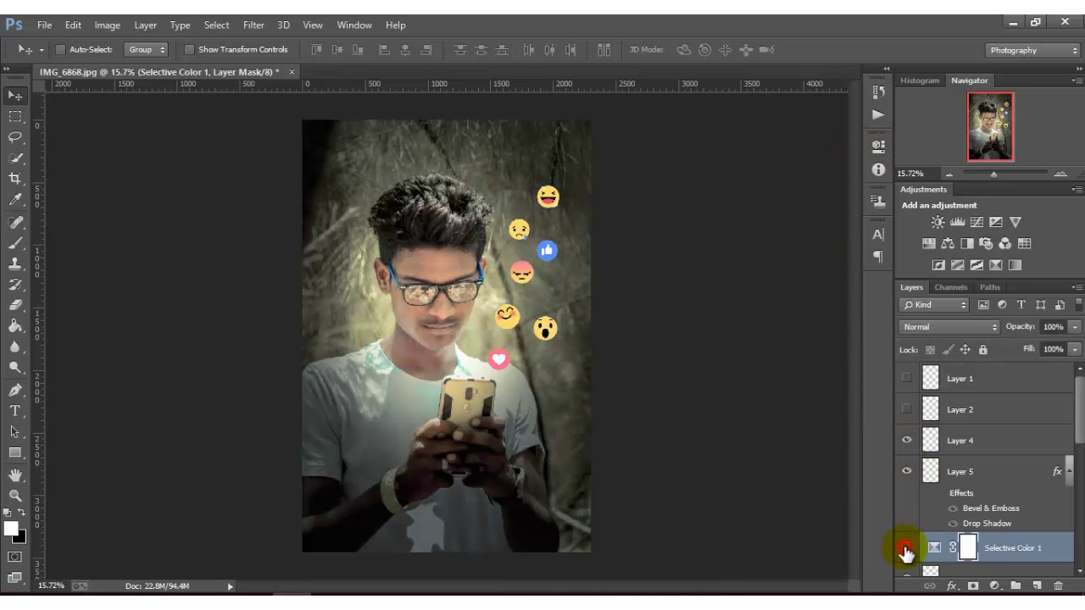
pyautogui.click(906, 548)
pyautogui.click(905, 549)
pyautogui.moveTo(1028, 552)
pyautogui.mouseDown()
pyautogui.moveTo(1024, 423)
pyautogui.moveTo(998, 373)
pyautogui.mouseUp()
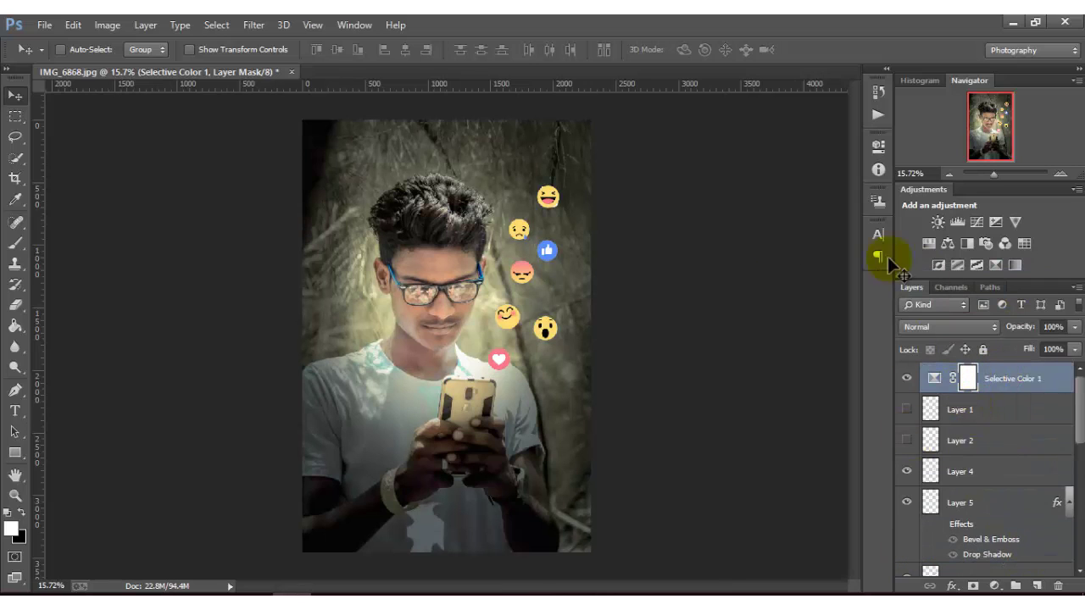
pyautogui.click(905, 380)
pyautogui.click(906, 380)
# Merge all visible layers into Selective Color 1 and duplicate the merged layer.
pyautogui.rightClick(1040, 380)
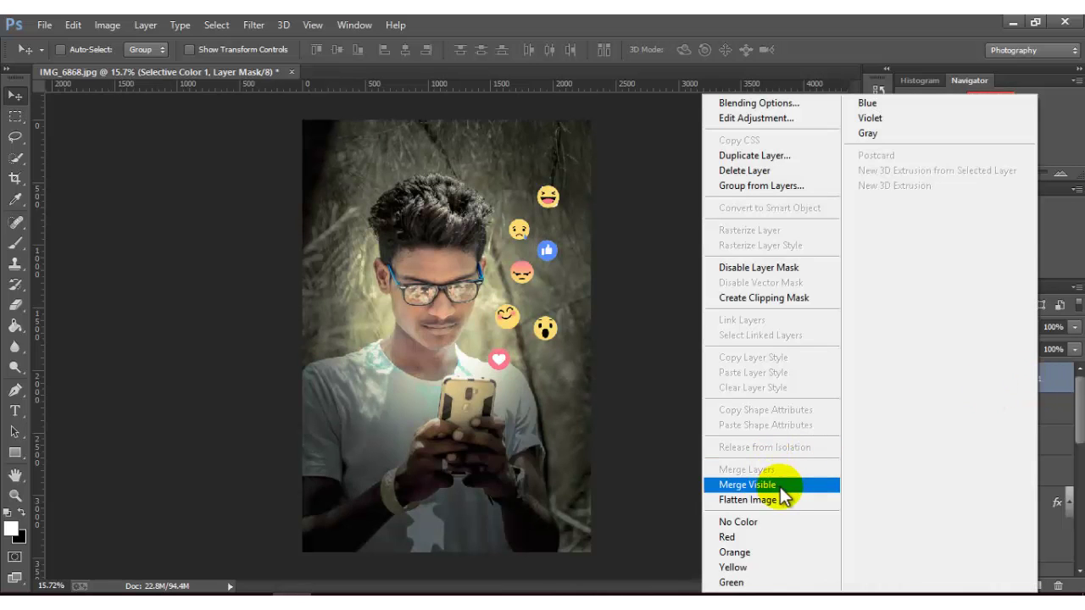
pyautogui.click(747, 485)
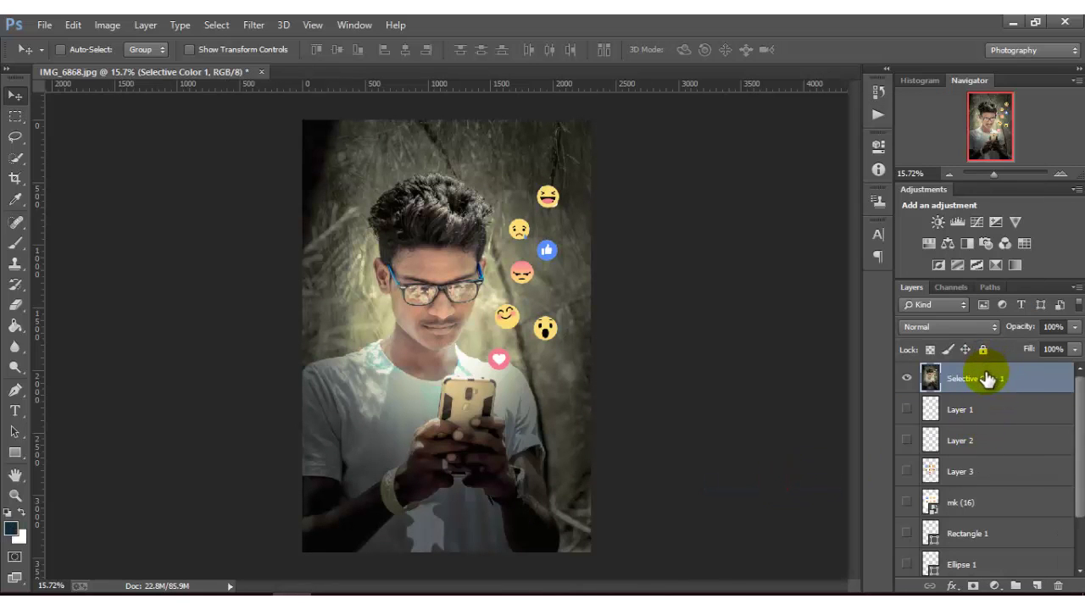
pyautogui.moveTo(986, 383); pyautogui.dragTo(1037, 585)
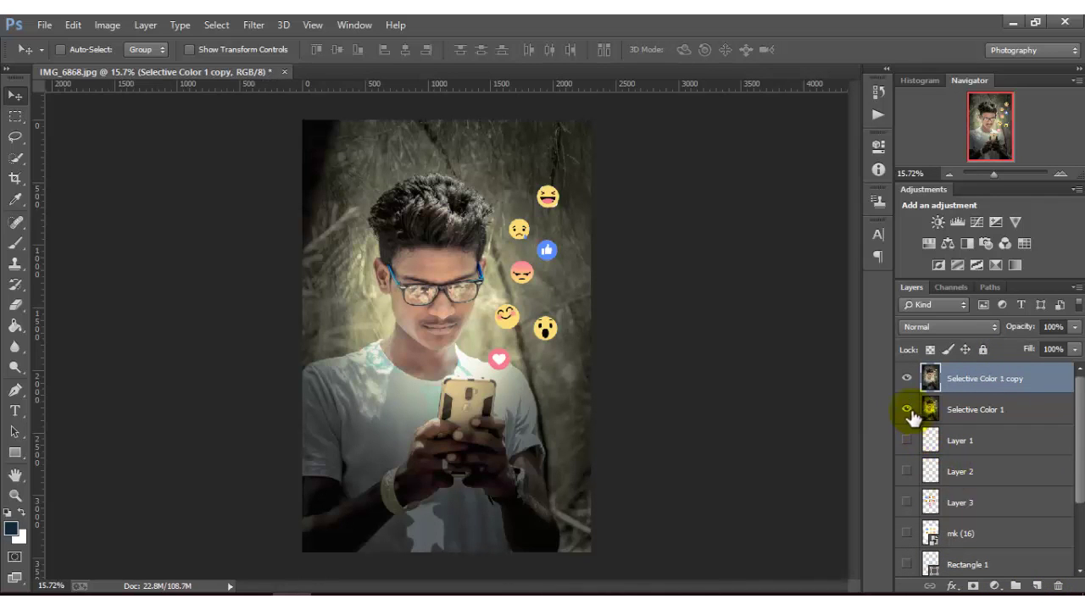
# In the Camera Raw Filter, set Whites to -3 and leave Blacks at 0 after trying Clarity and Blacks.
pyautogui.click(252, 25)
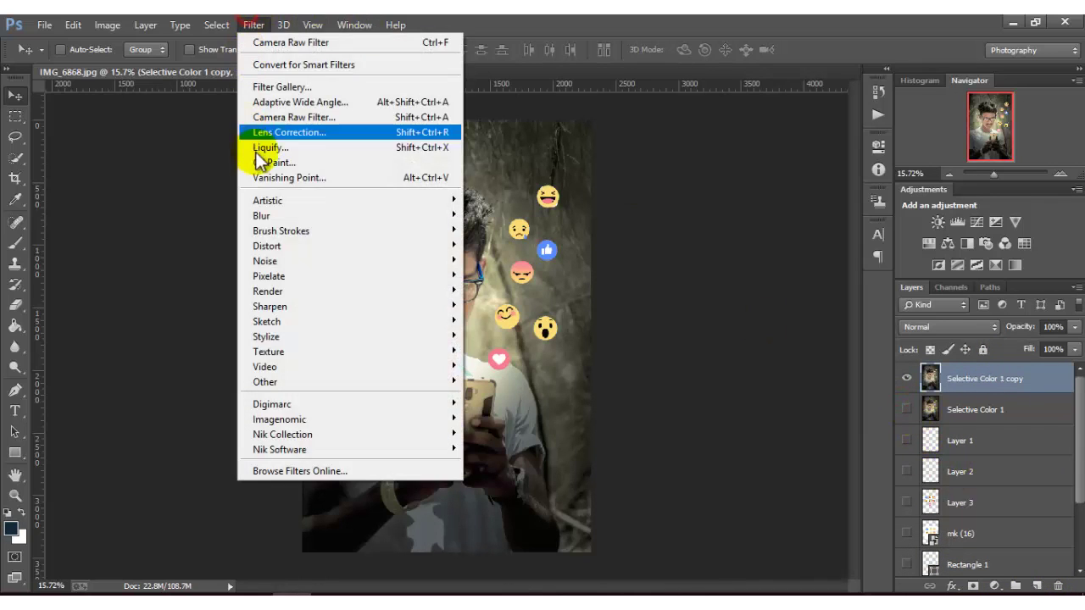
pyautogui.click(281, 119)
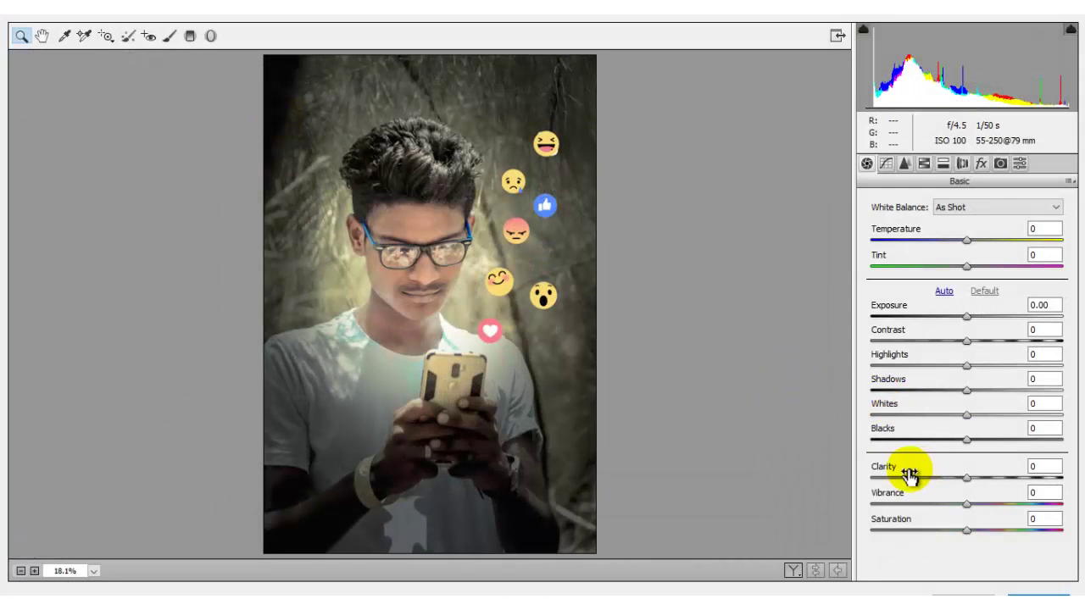
pyautogui.moveTo(896, 472); pyautogui.dragTo(956, 492)
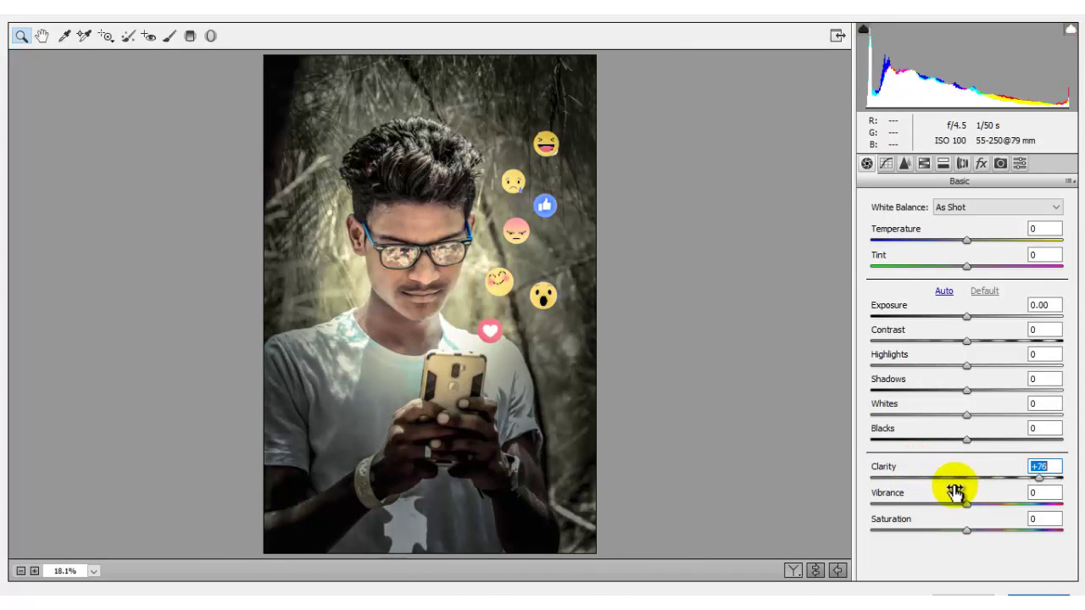
pyautogui.moveTo(955, 491); pyautogui.dragTo(1023, 502)
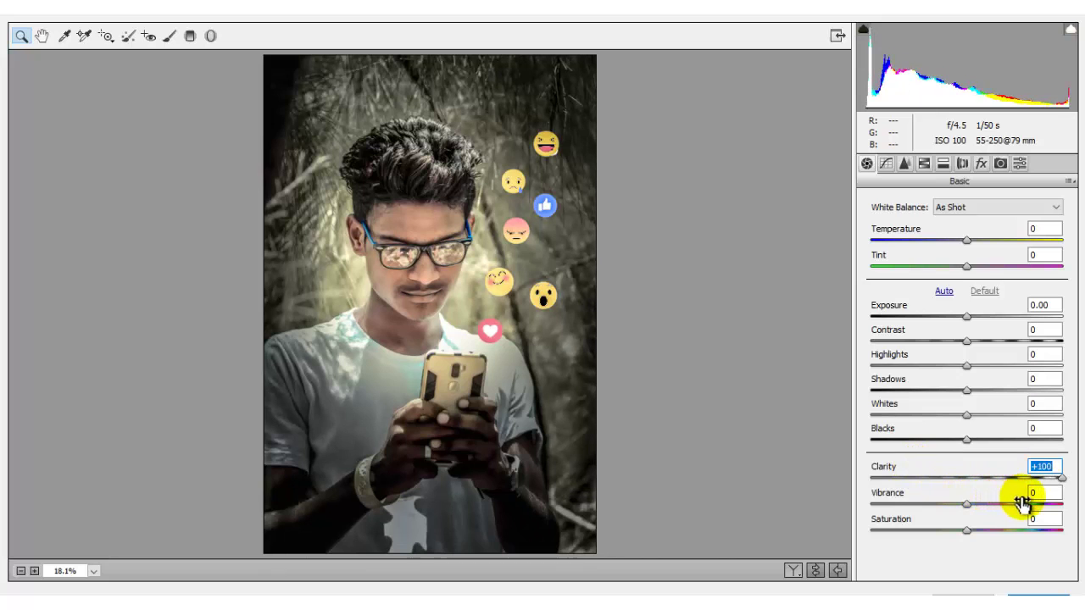
pyautogui.moveTo(896, 438)
pyautogui.mouseDown()
pyautogui.moveTo(821, 446)
pyautogui.moveTo(923, 443)
pyautogui.moveTo(944, 460)
pyautogui.moveTo(897, 454)
pyautogui.mouseUp()
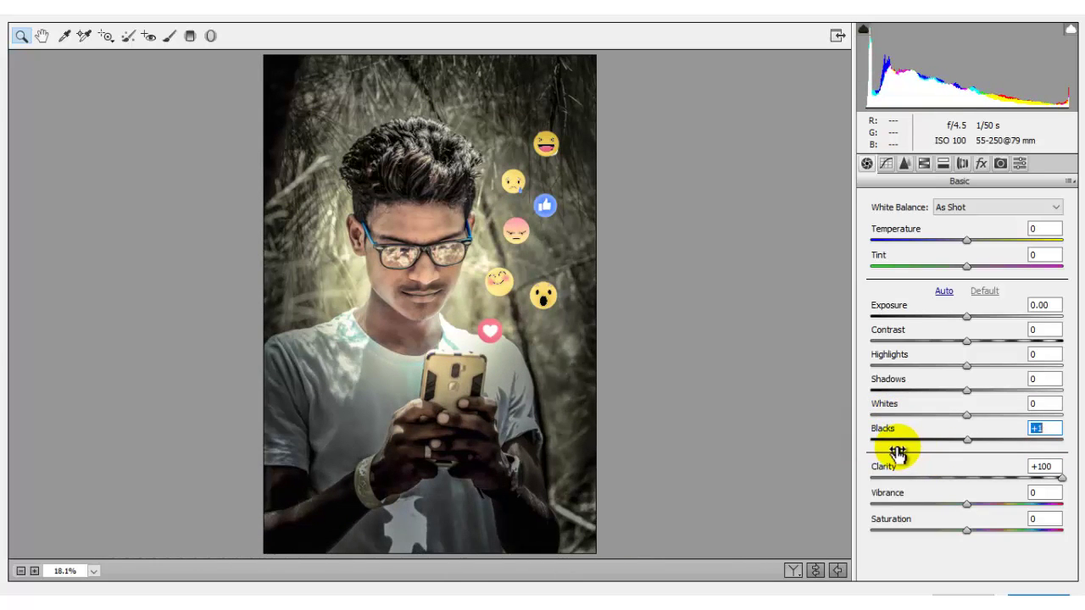
pyautogui.moveTo(889, 415)
pyautogui.mouseDown()
pyautogui.moveTo(817, 404)
pyautogui.moveTo(995, 435)
pyautogui.moveTo(925, 431)
pyautogui.moveTo(925, 402)
pyautogui.moveTo(910, 410)
pyautogui.moveTo(950, 412)
pyautogui.moveTo(887, 416)
pyautogui.mouseUp()
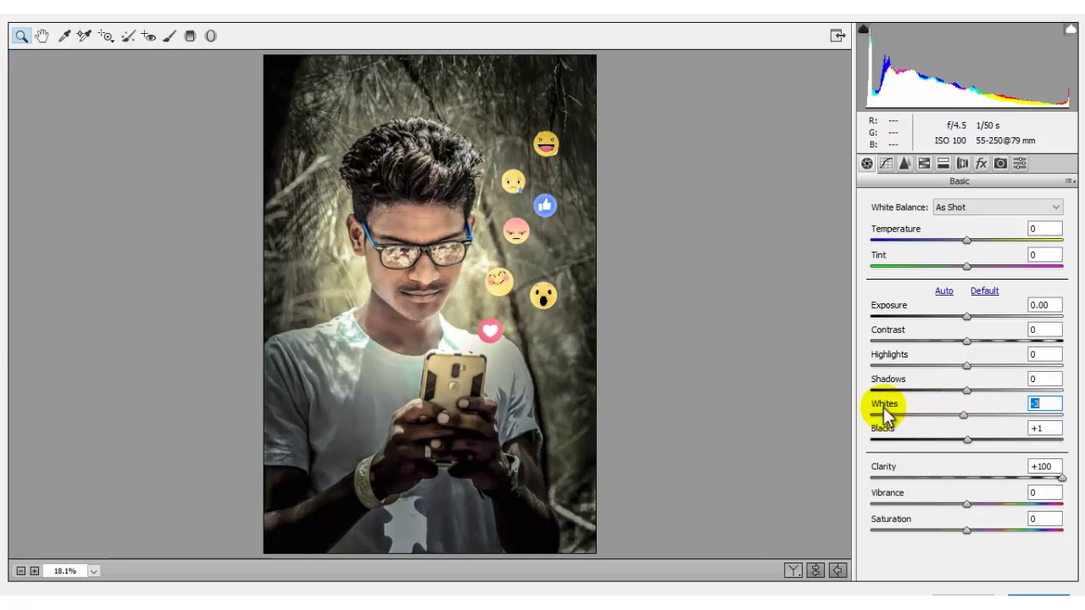
pyautogui.click(969, 485)
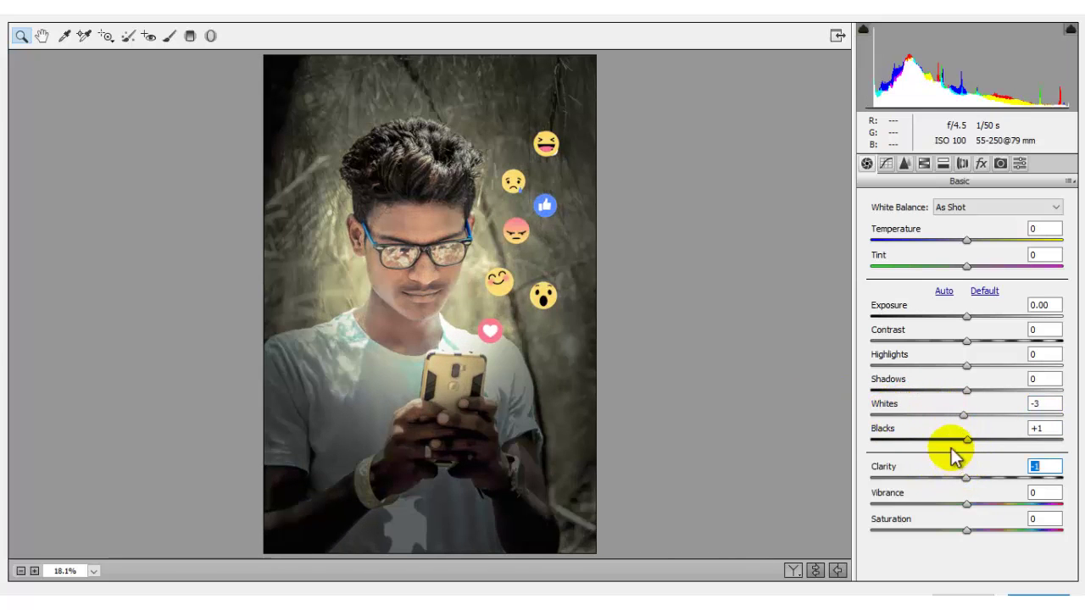
pyautogui.moveTo(892, 435); pyautogui.dragTo(873, 432)
pyautogui.moveTo(856, 430); pyautogui.dragTo(818, 433)
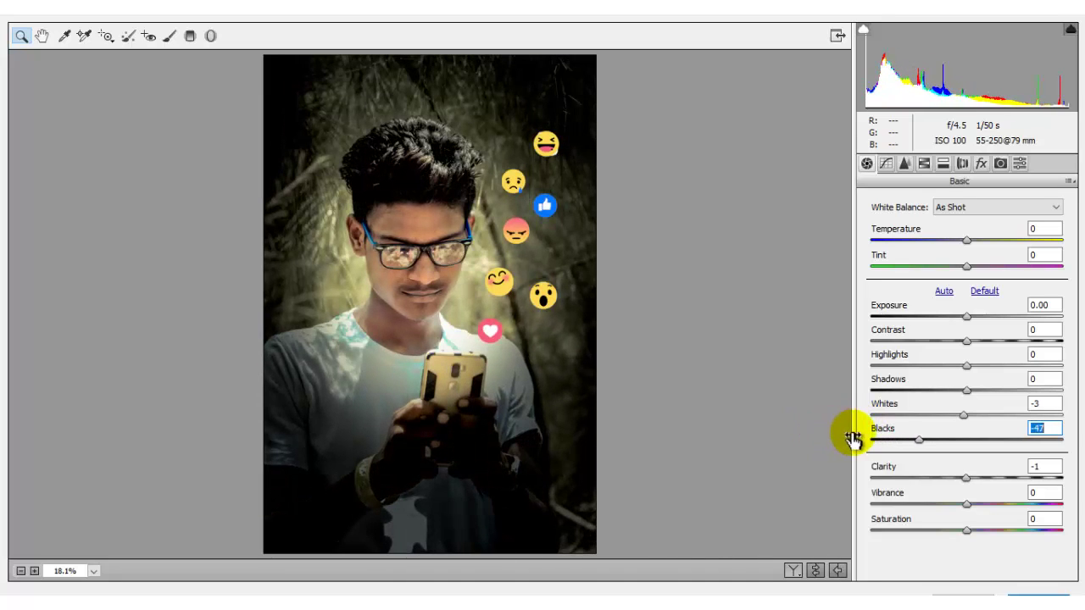
pyautogui.doubleClick(883, 441)
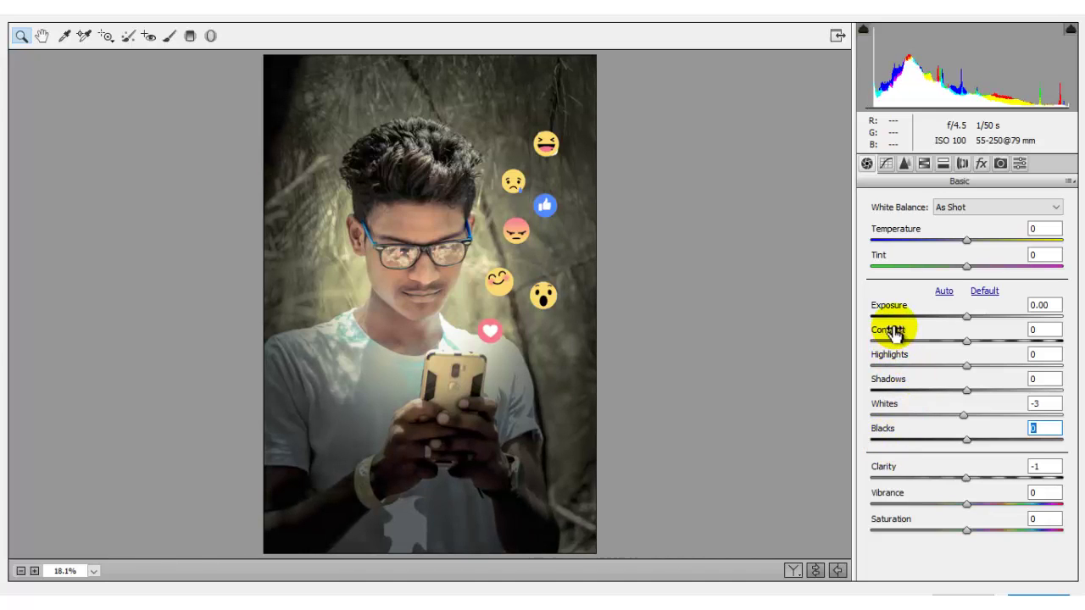
# Set Contrast to +21, Exposure to +0.15 and Clarity to +22.
pyautogui.moveTo(886, 335); pyautogui.dragTo(921, 339)
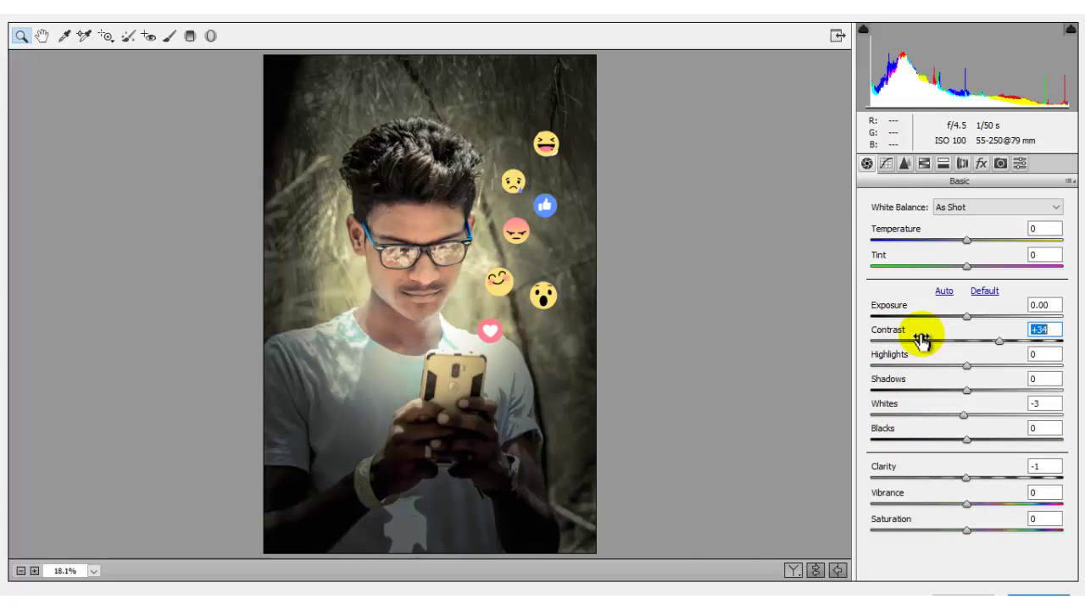
pyautogui.moveTo(921, 339); pyautogui.dragTo(905, 356)
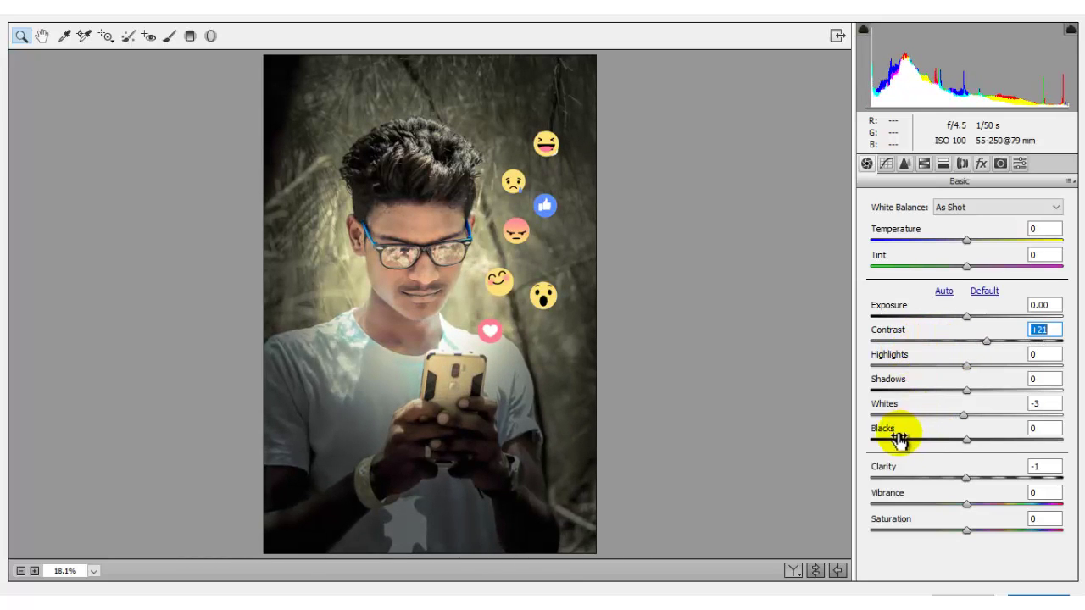
pyautogui.moveTo(888, 305); pyautogui.dragTo(889, 311)
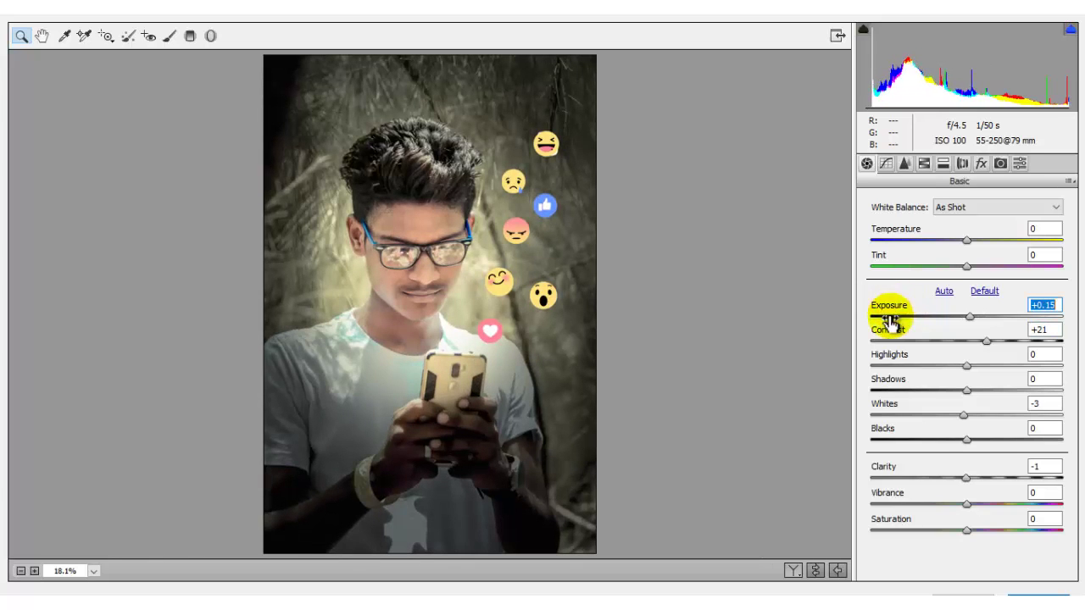
pyautogui.moveTo(967, 480); pyautogui.dragTo(989, 483)
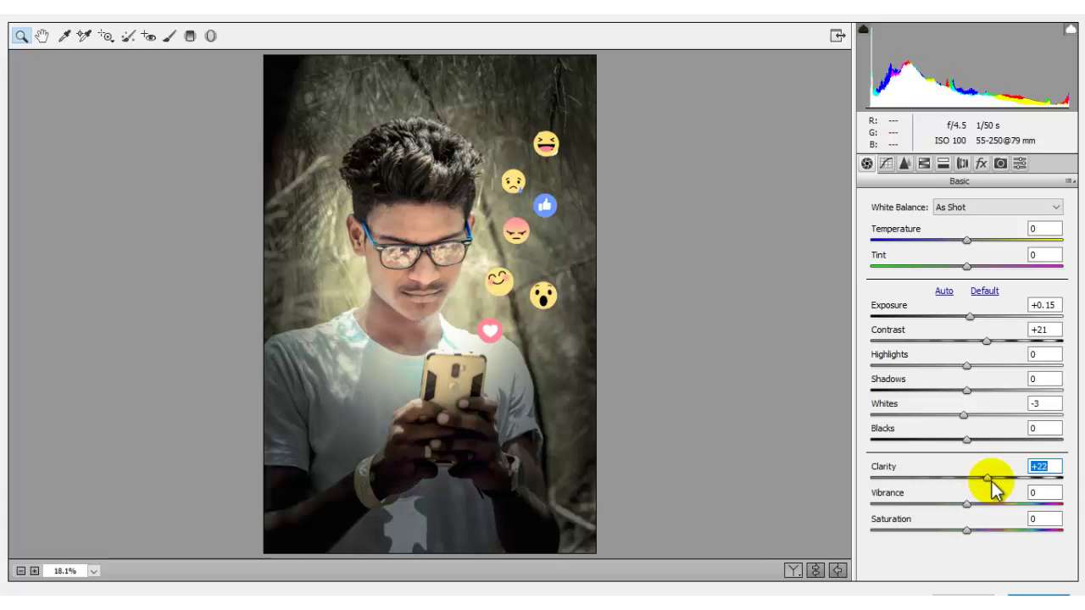
pyautogui.click(886, 163)
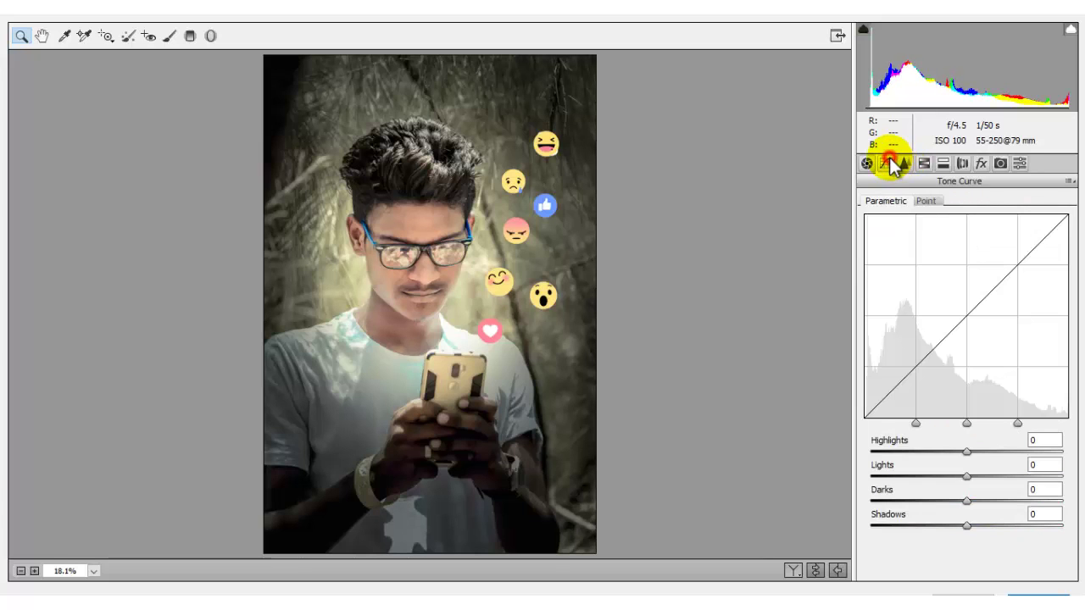
# Set the parametric tone curve to Highlights -2, Lights +17, Darks +15 and Shadows -26.
pyautogui.moveTo(967, 451)
pyautogui.mouseDown()
pyautogui.moveTo(983, 489)
pyautogui.moveTo(1021, 504)
pyautogui.moveTo(979, 511)
pyautogui.moveTo(995, 526)
pyautogui.moveTo(942, 524)
pyautogui.mouseUp()
pyautogui.click(965, 476)
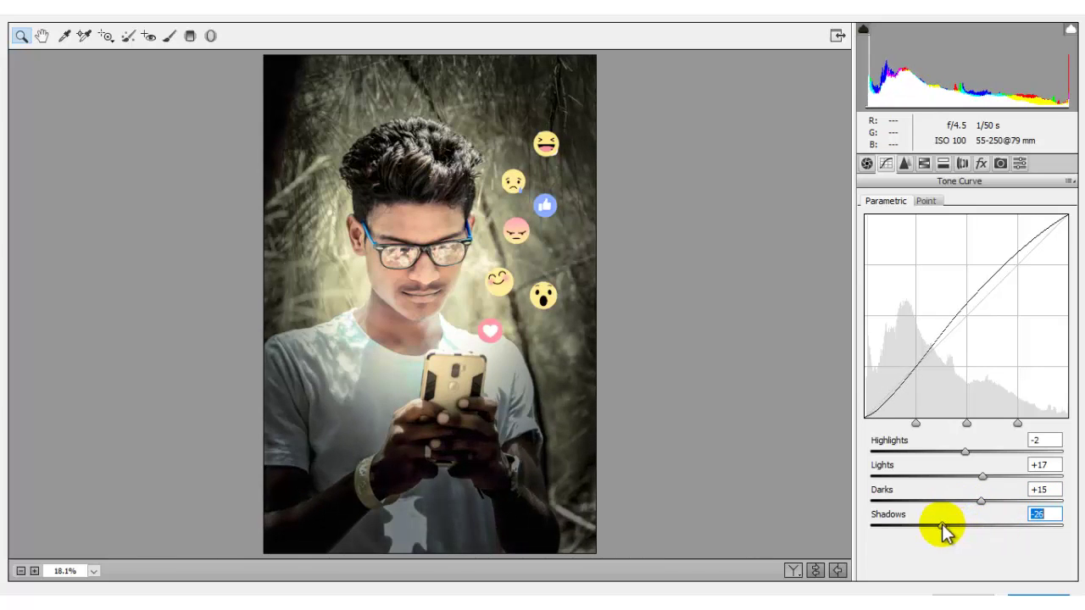
pyautogui.click(905, 166)
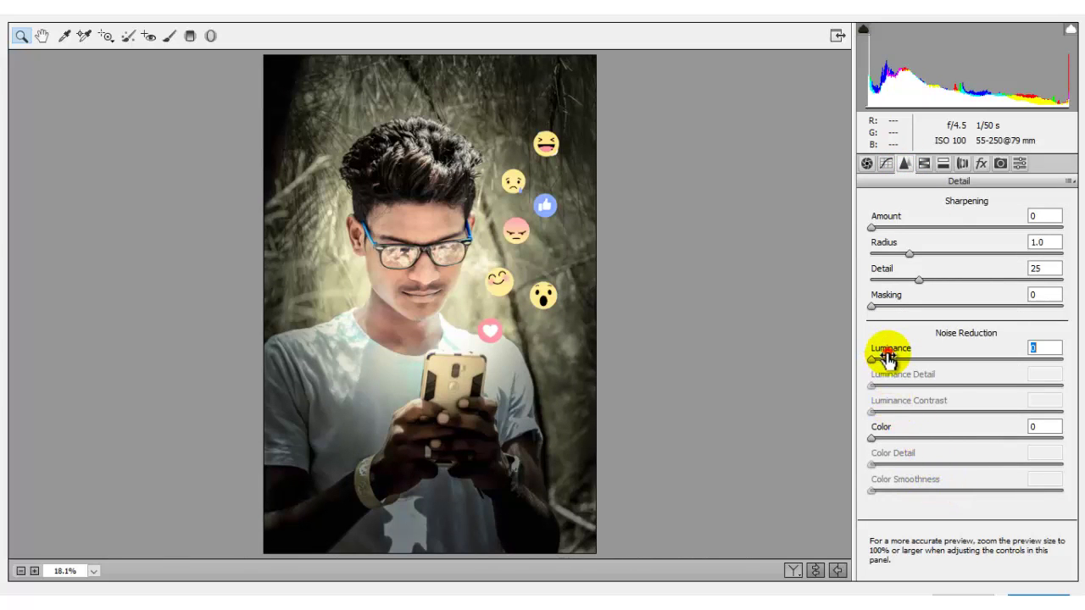
# Set Sharpening Amount 136, Detail 22 and Luminance noise reduction 1.
pyautogui.moveTo(888, 357); pyautogui.dragTo(886, 359)
pyautogui.moveTo(903, 226)
pyautogui.mouseDown()
pyautogui.moveTo(1033, 249)
pyautogui.moveTo(1047, 263)
pyautogui.mouseUp()
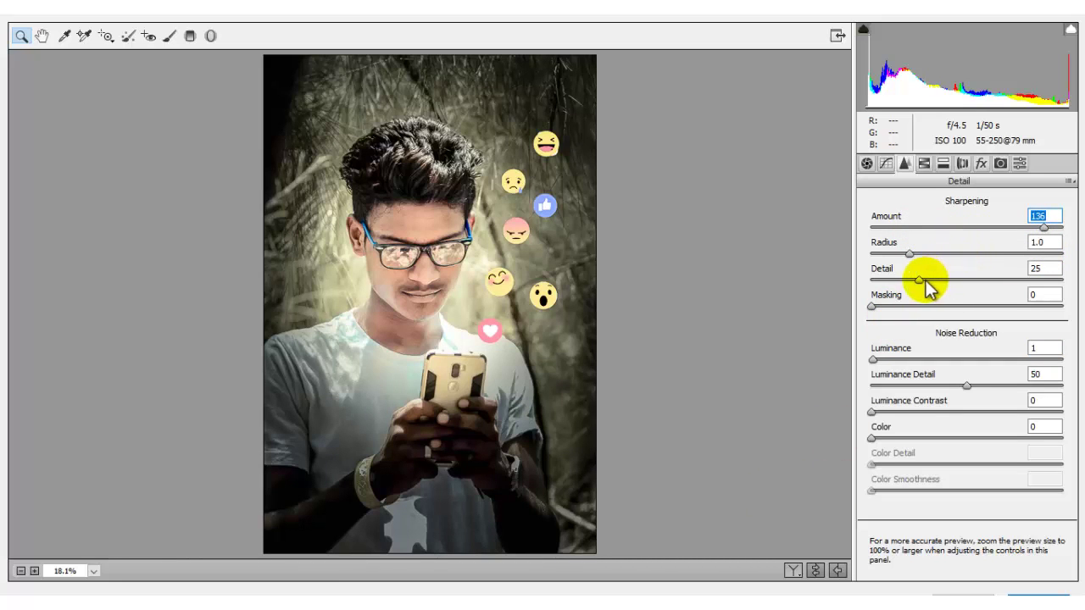
pyautogui.moveTo(923, 280); pyautogui.dragTo(915, 280)
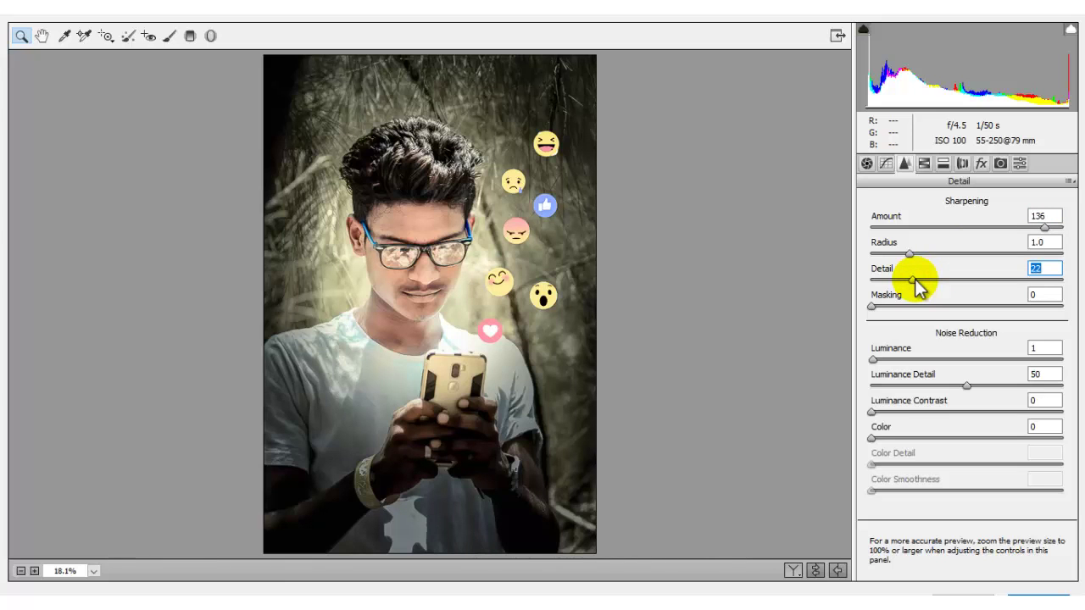
pyautogui.click(923, 163)
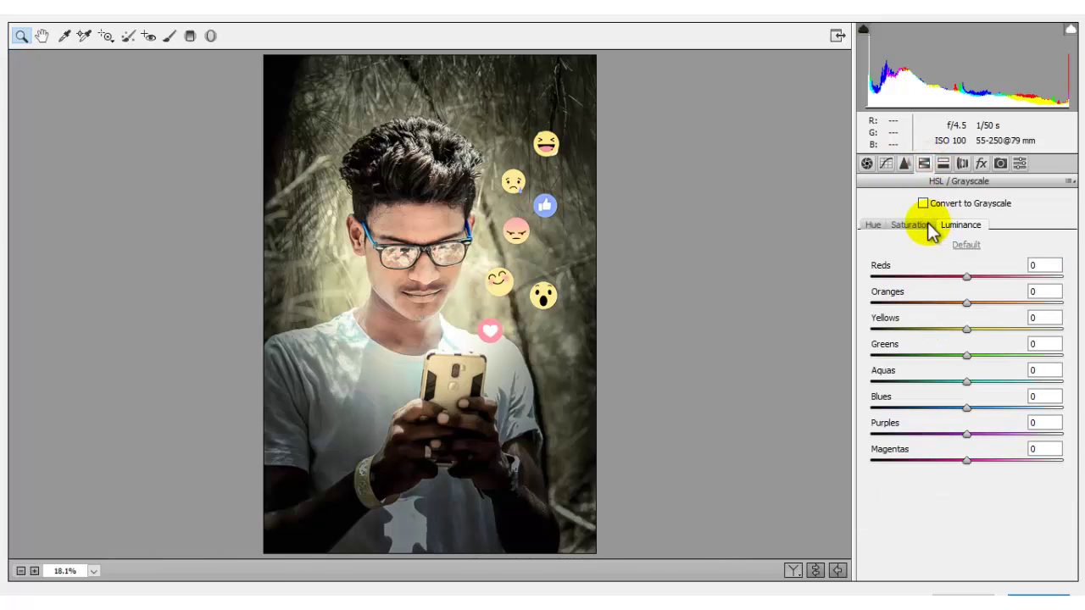
pyautogui.click(931, 231)
# In Camera Calibration, set Blue Primary Hue -29, Red Primary Saturation -20 and Red Primary Hue +33.
pyautogui.click(1005, 166)
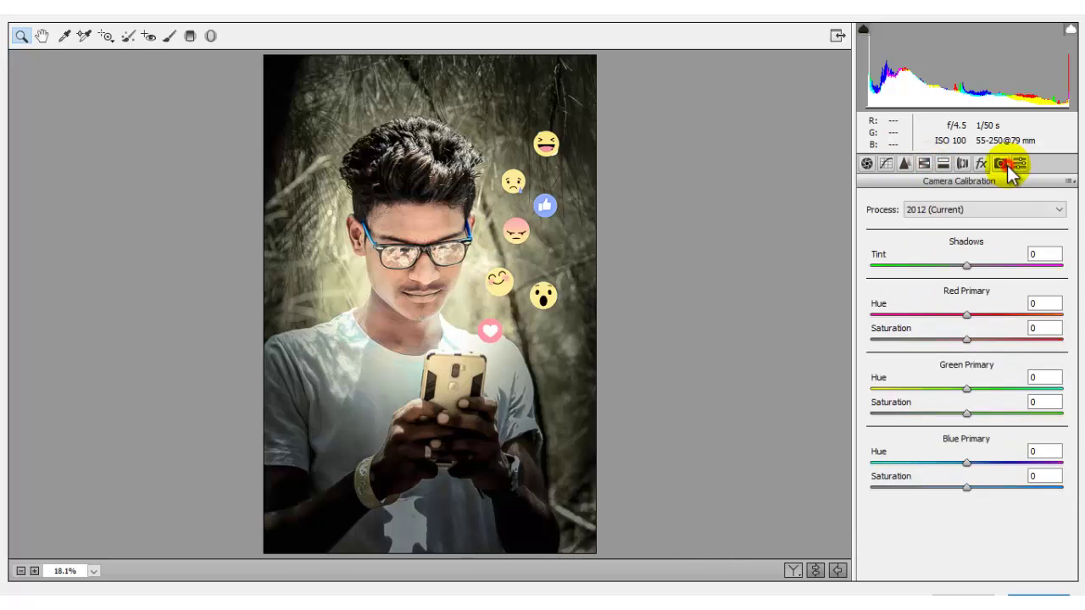
pyautogui.moveTo(876, 450); pyautogui.dragTo(851, 454)
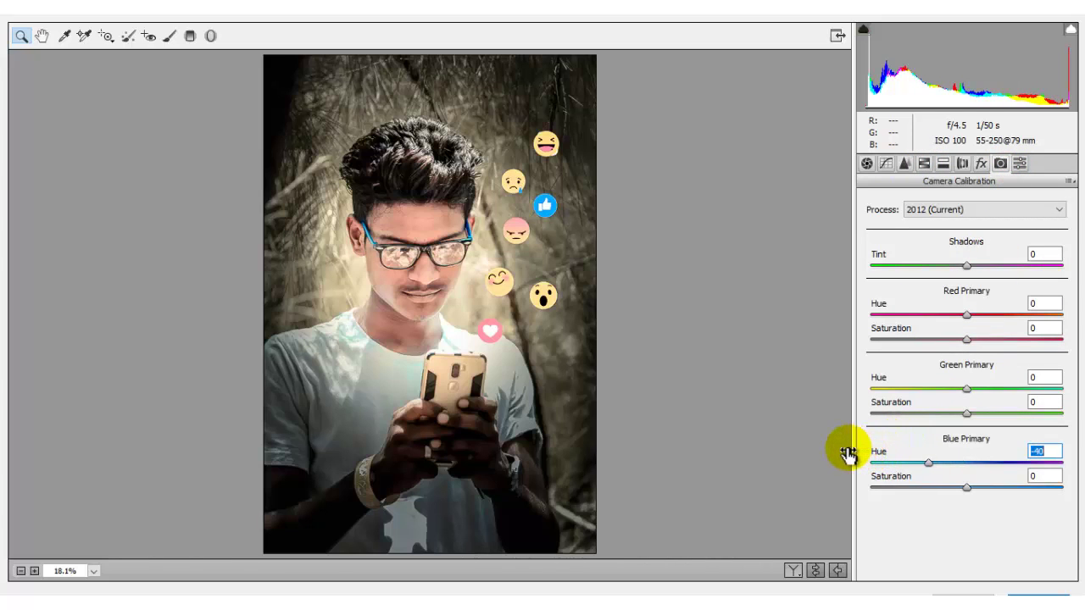
pyautogui.moveTo(848, 454); pyautogui.dragTo(901, 458)
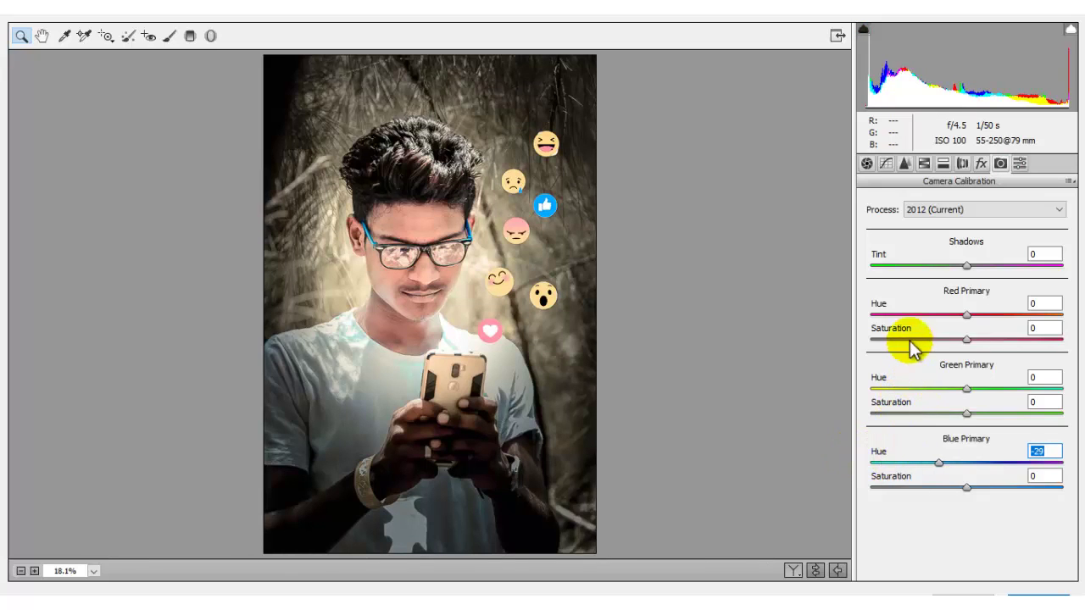
pyautogui.moveTo(896, 333); pyautogui.dragTo(881, 336)
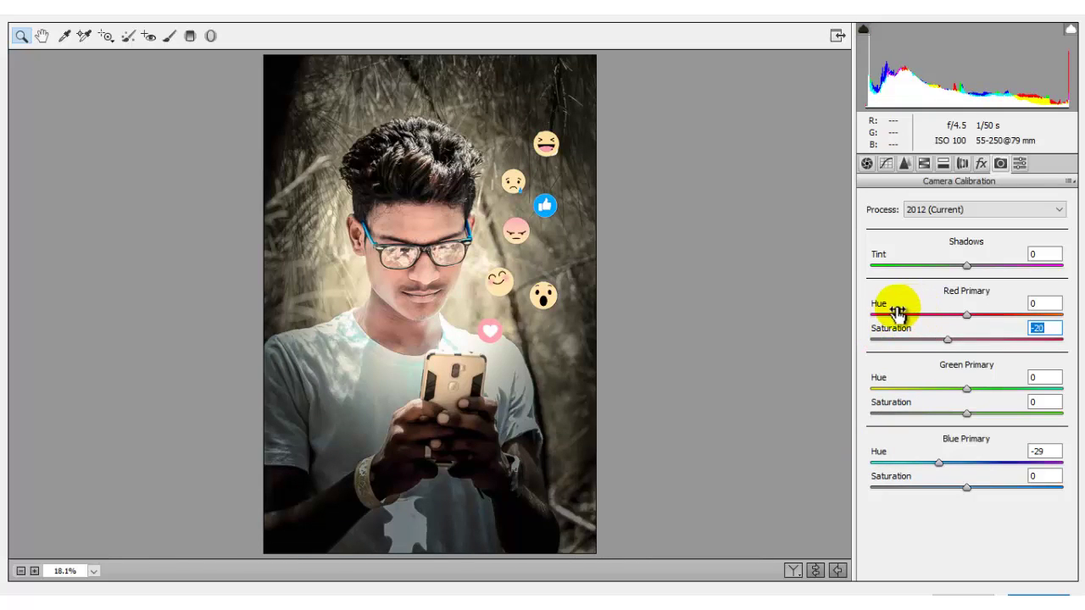
pyautogui.moveTo(891, 307); pyautogui.dragTo(906, 313)
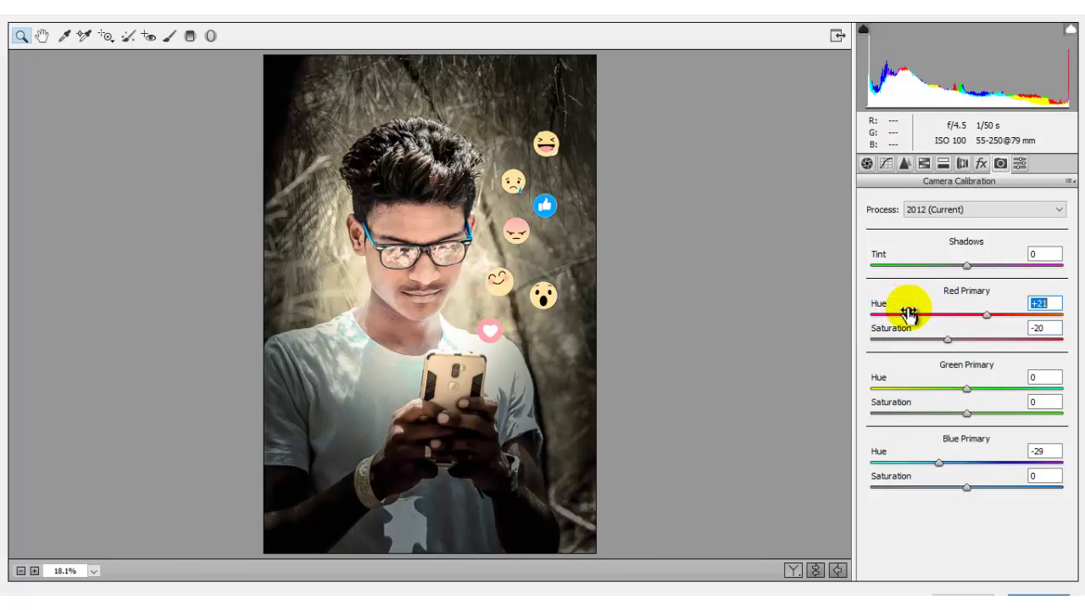
pyautogui.moveTo(914, 315); pyautogui.dragTo(917, 316)
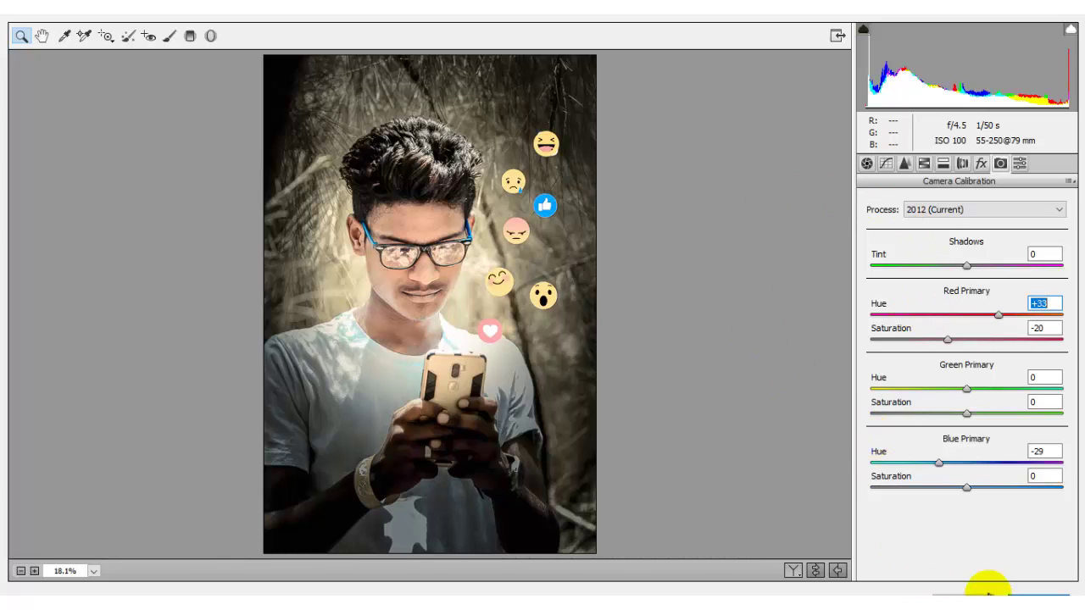
# Apply the Camera Raw grade, unhide Selective Color 1, and toggle the graded copy to compare before and after.
pyautogui.click(1035, 594)
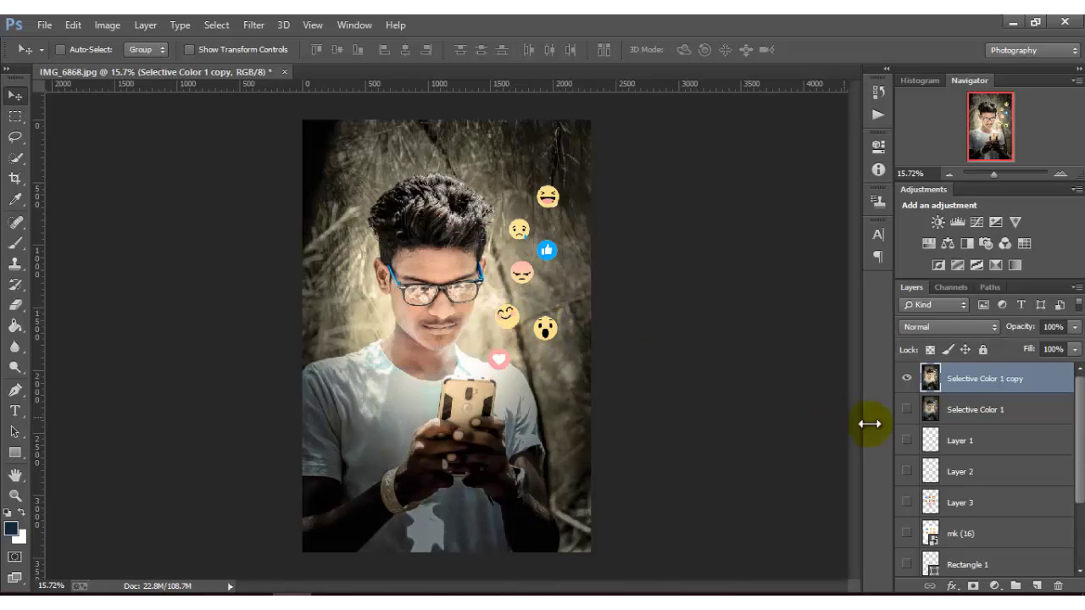
pyautogui.click(906, 410)
pyautogui.click(906, 378)
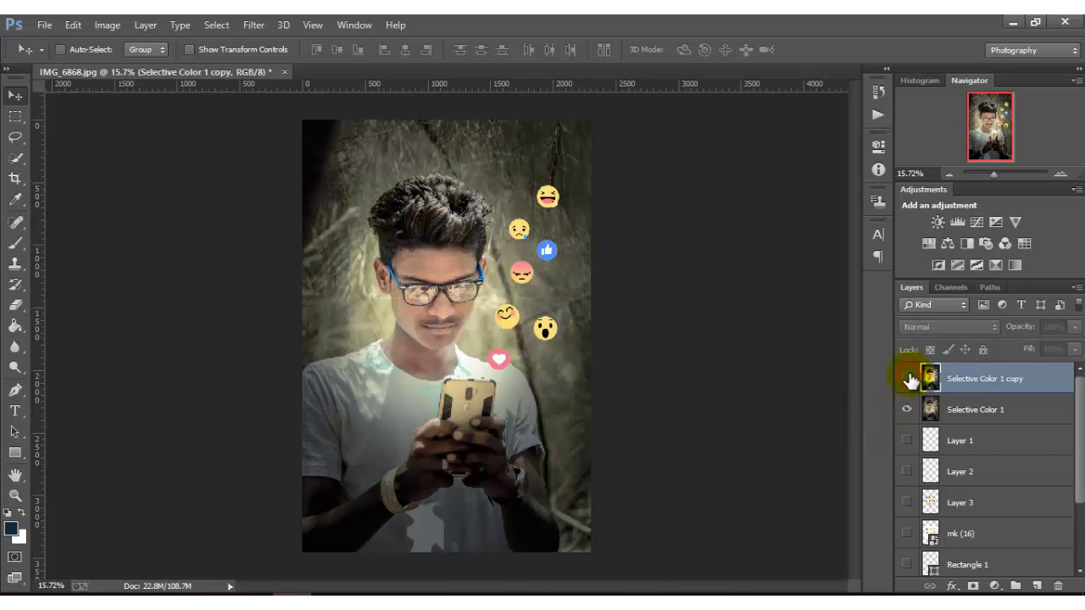
pyautogui.click(907, 379)
pyautogui.click(907, 378)
pyautogui.click(907, 378)
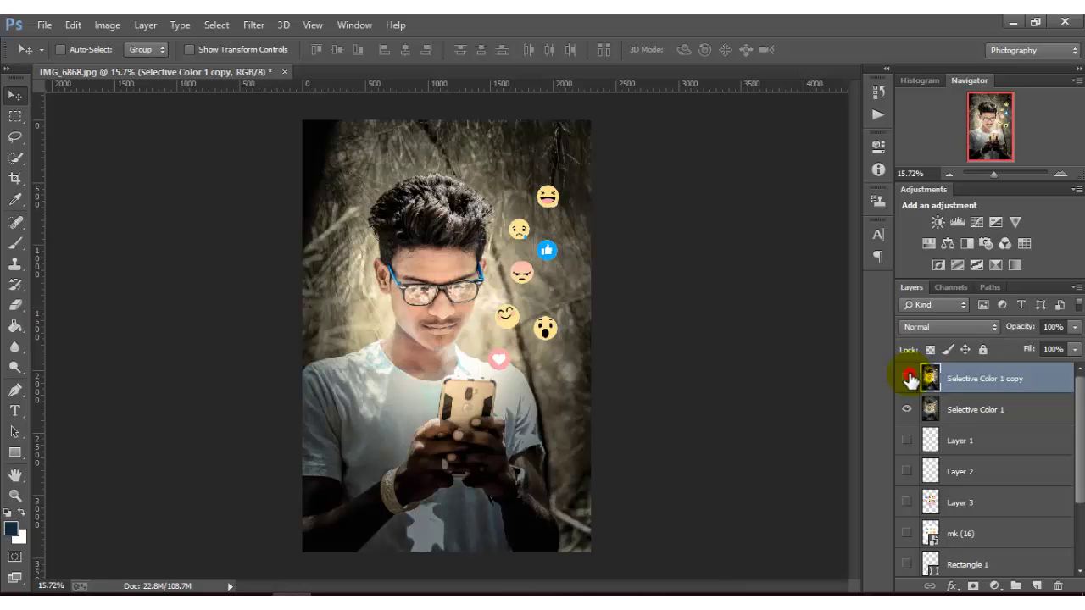
pyautogui.click(907, 378)
pyautogui.click(907, 378)
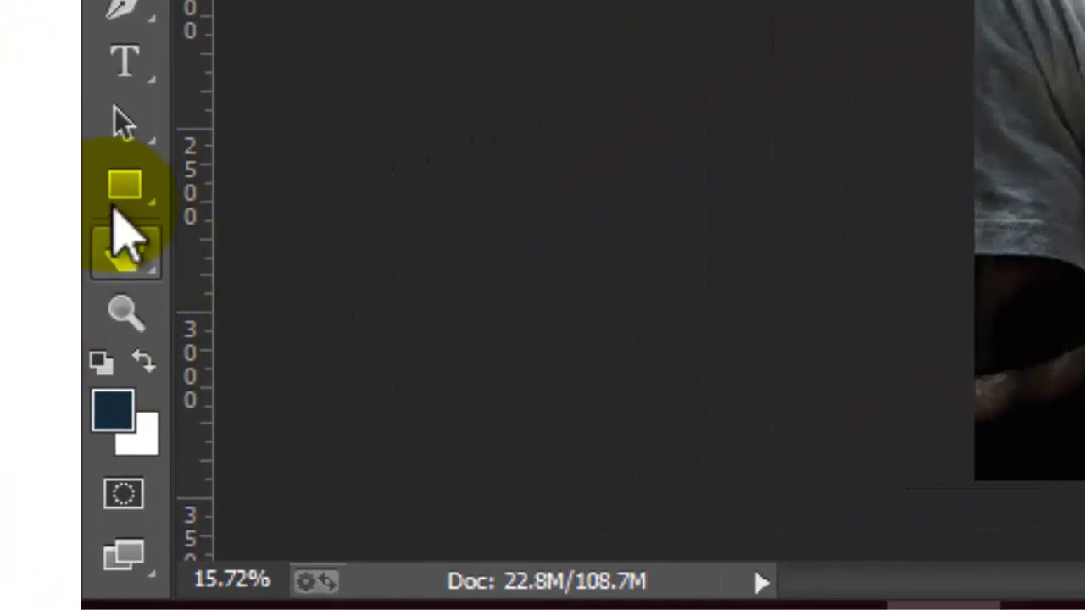
# Draw a rectangle over the whole photo with no fill and a thickened white stroke.
pyautogui.click(20, 450)
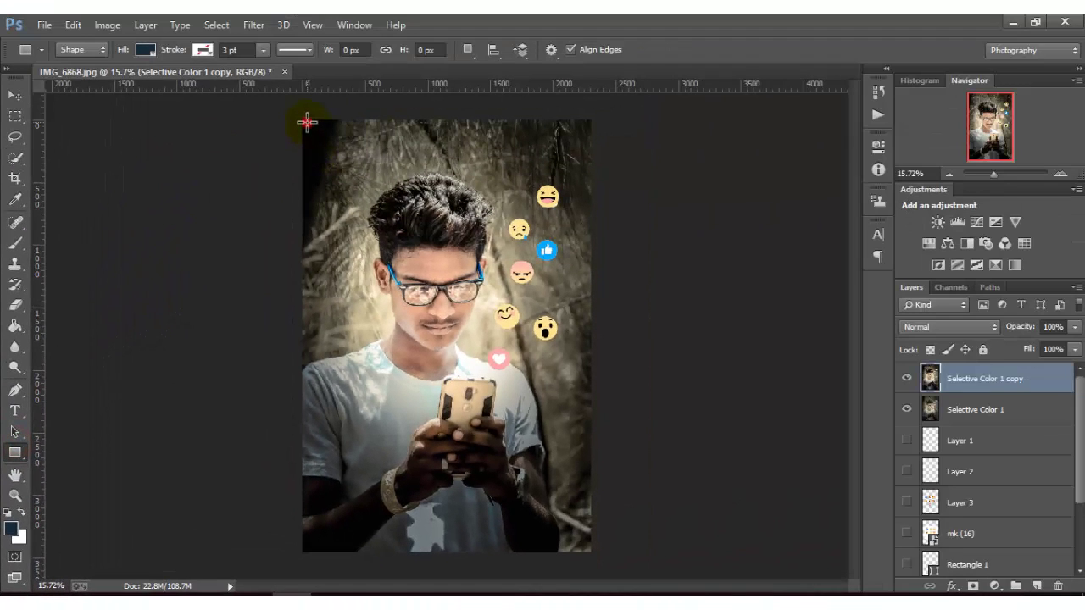
pyautogui.moveTo(307, 123); pyautogui.dragTo(585, 549)
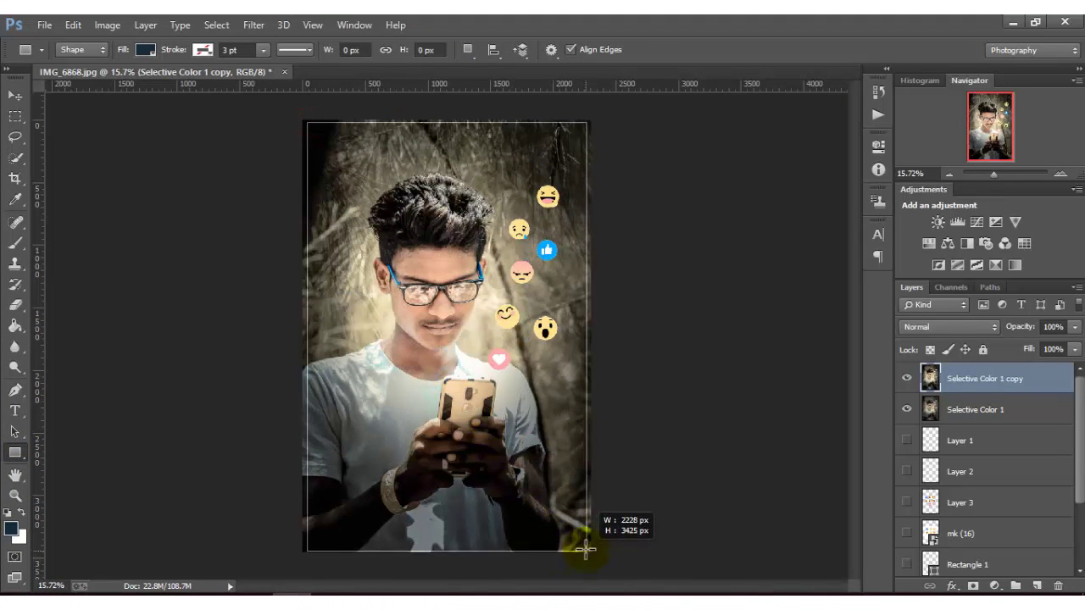
pyautogui.moveTo(585, 549); pyautogui.dragTo(587, 548)
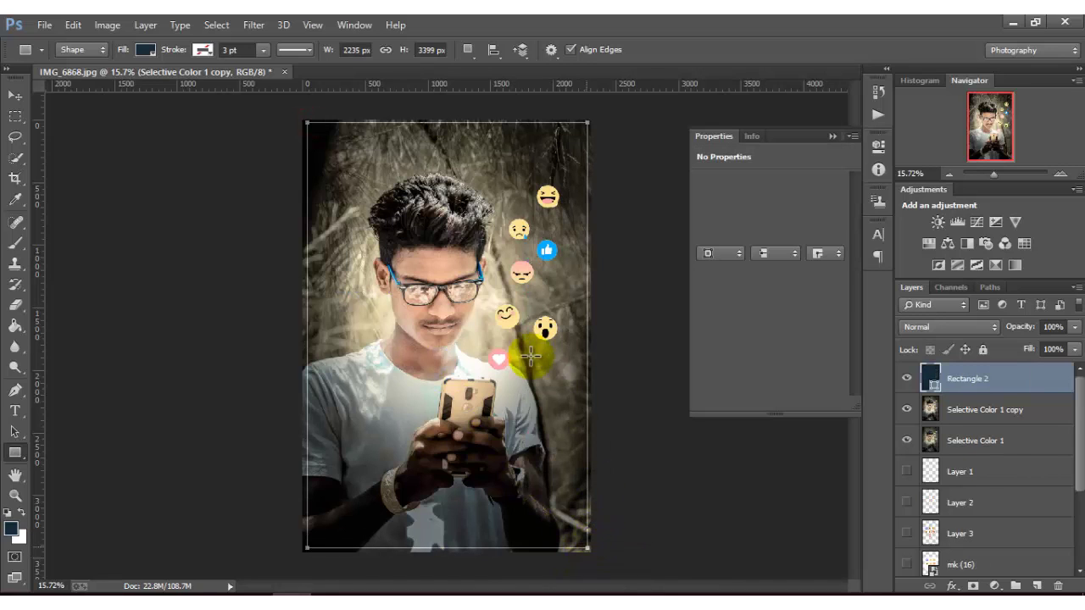
pyautogui.click(708, 231)
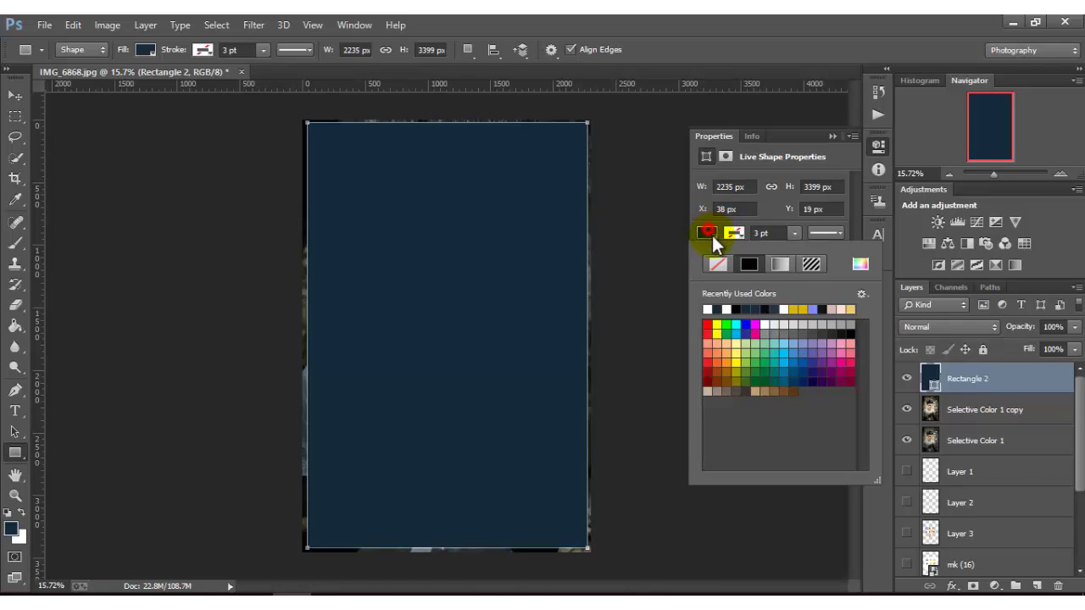
pyautogui.click(717, 263)
pyautogui.click(734, 232)
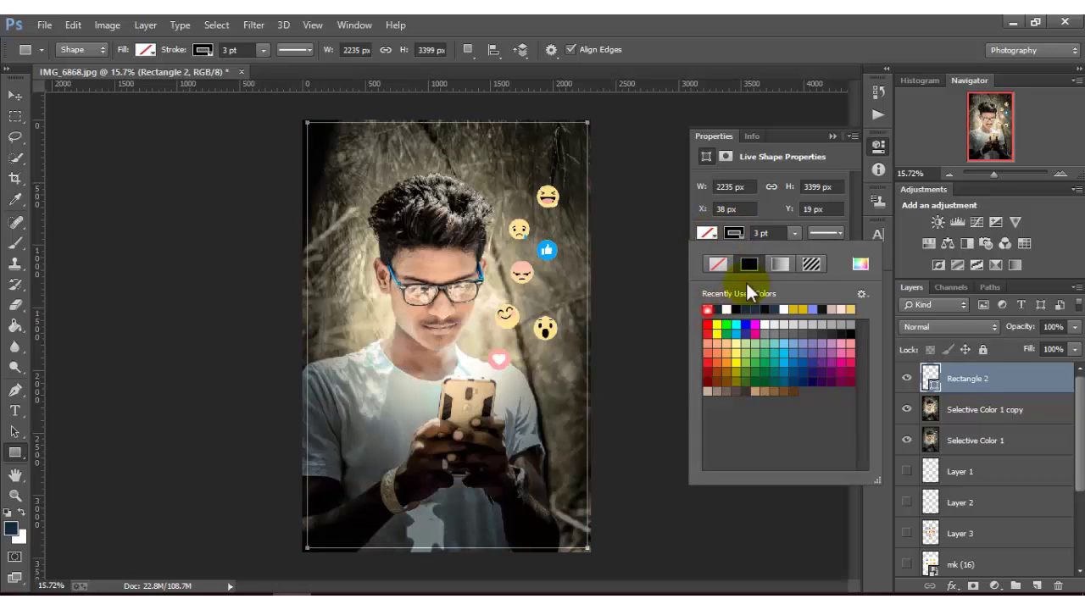
pyautogui.click(748, 264)
pyautogui.click(795, 232)
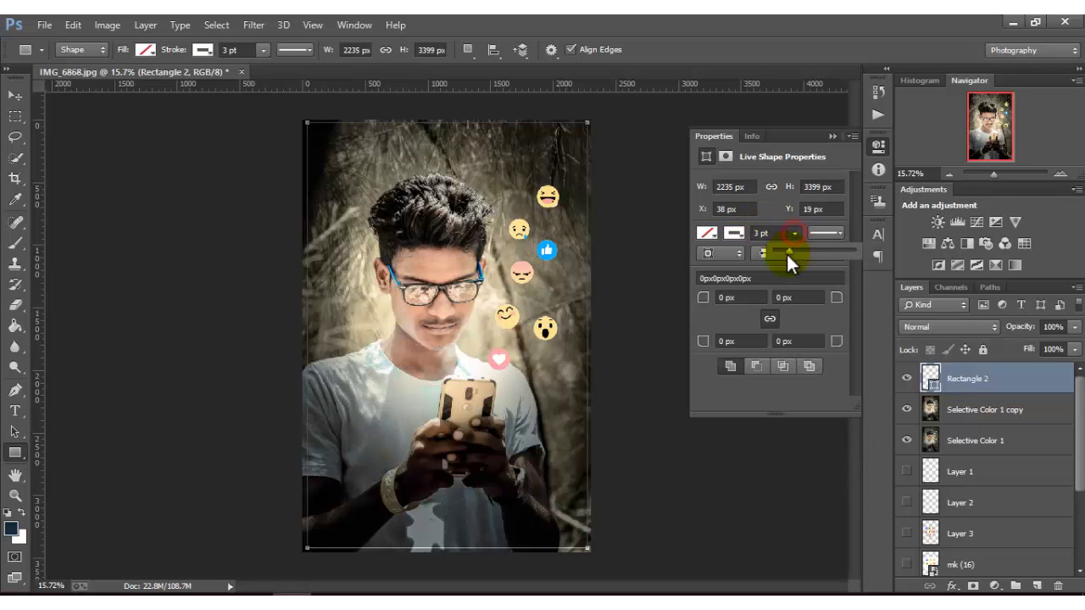
pyautogui.moveTo(786, 252); pyautogui.dragTo(809, 256)
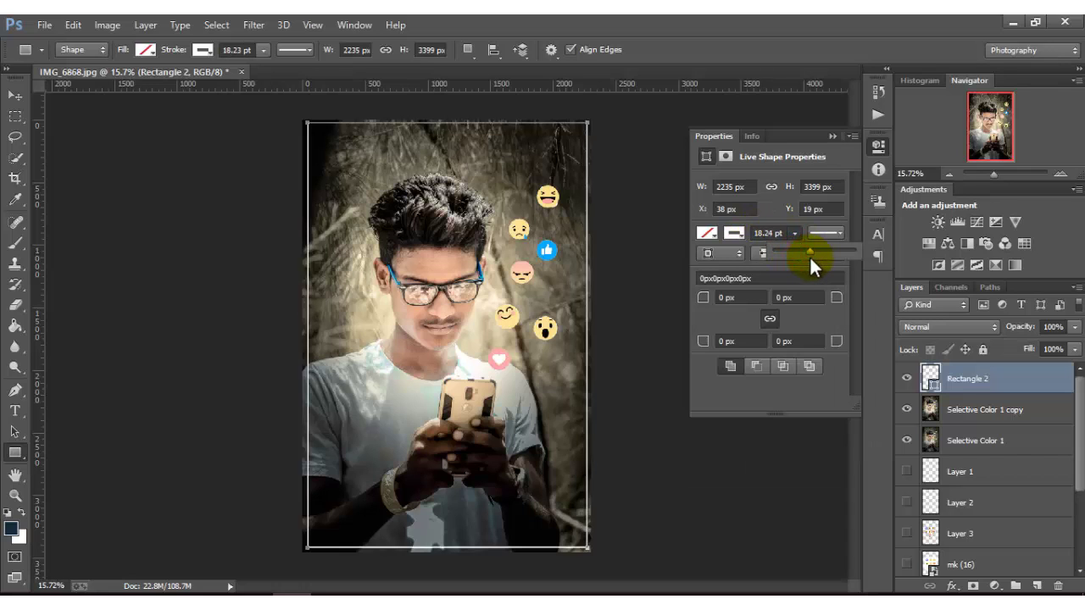
pyautogui.click(832, 136)
# Transform the rectangle's edges so the white border sits exactly on the photo's edges.
pyautogui.click(15, 95)
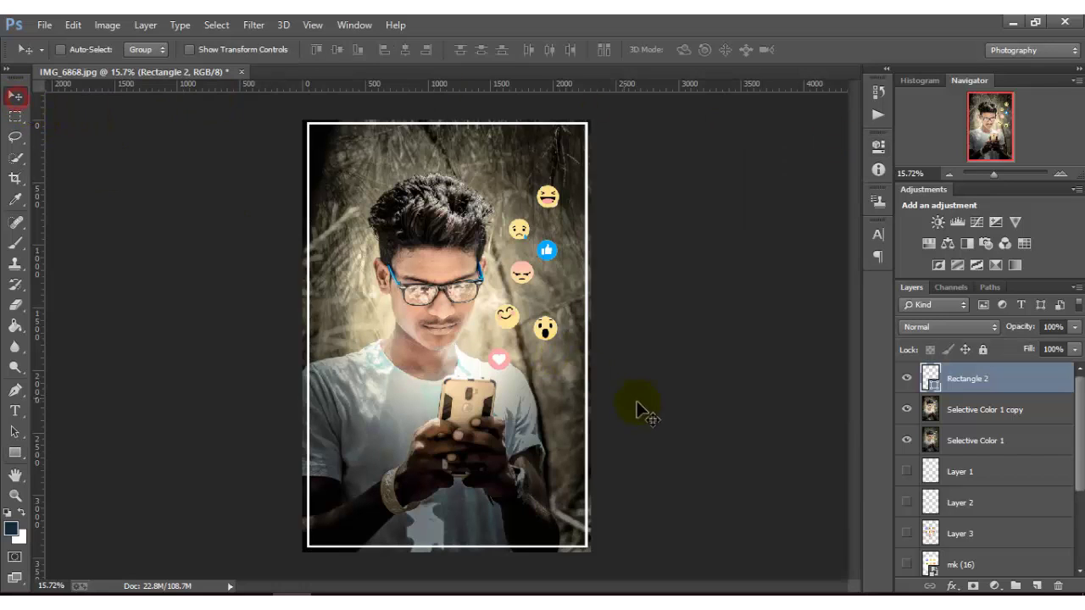
pyautogui.click(190, 49)
pyautogui.moveTo(591, 327); pyautogui.dragTo(595, 327)
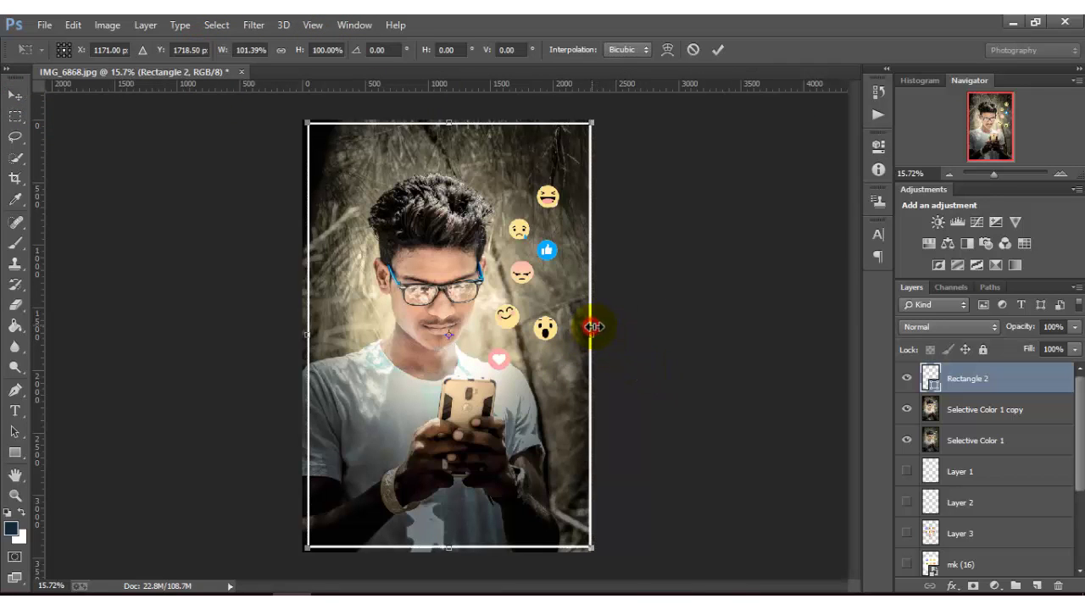
pyautogui.moveTo(306, 312); pyautogui.dragTo(303, 312)
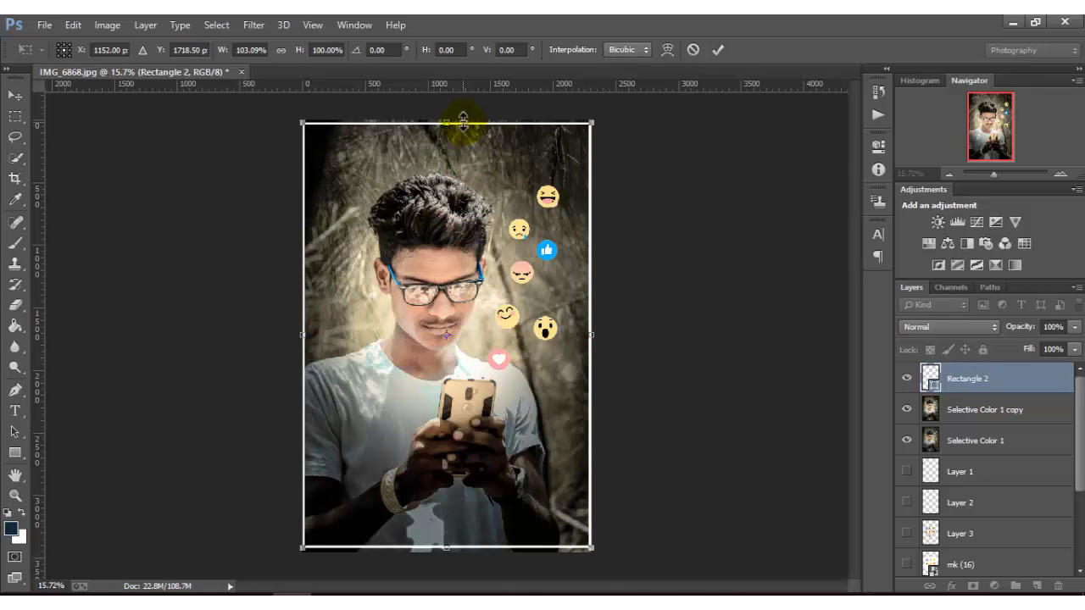
pyautogui.moveTo(459, 117); pyautogui.dragTo(450, 111)
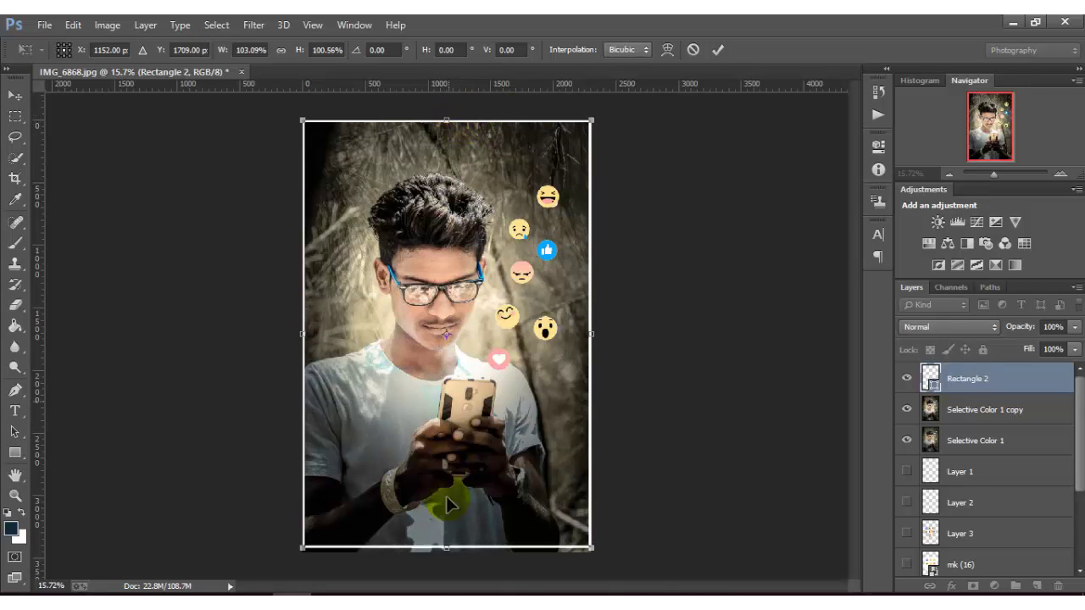
pyautogui.moveTo(461, 549); pyautogui.dragTo(461, 552)
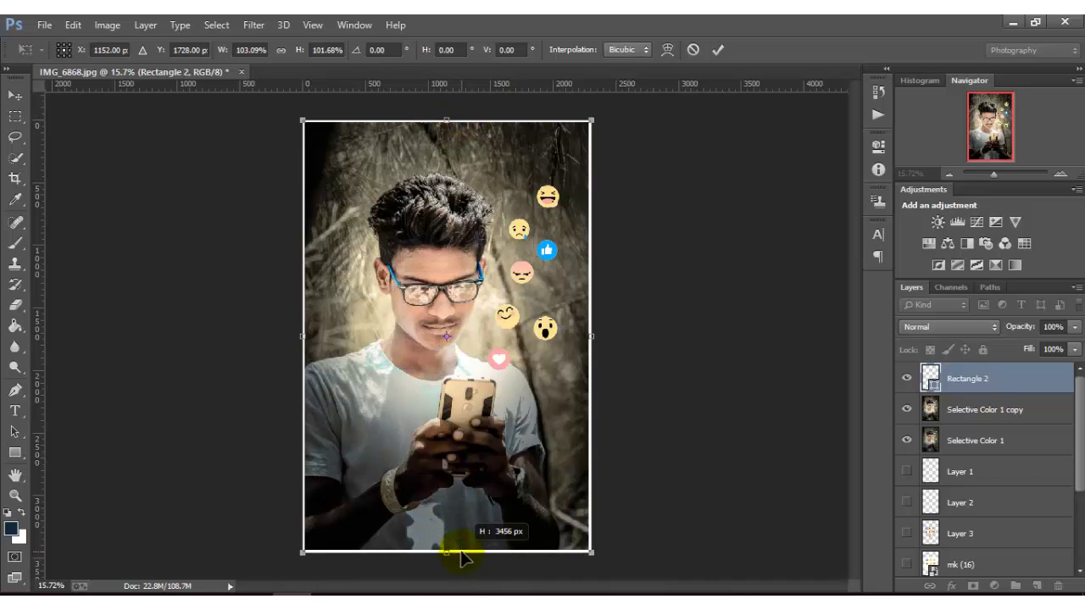
pyautogui.click(717, 50)
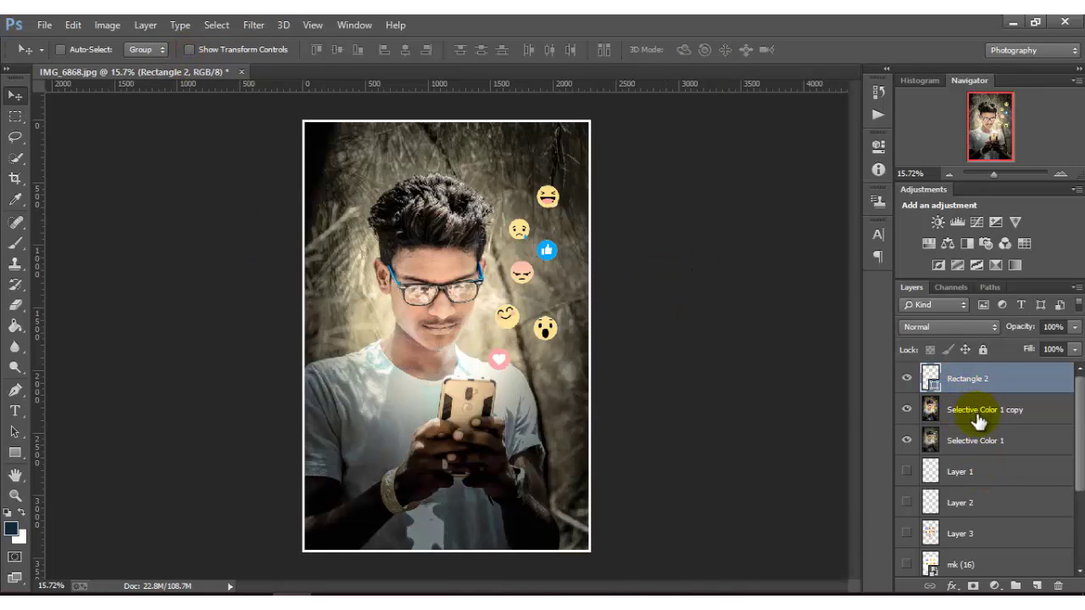
# Merge all visible layers into the Selective Color 1 copy layer with Merge Visible.
pyautogui.rightClick(932, 414)
pyautogui.click(1013, 440)
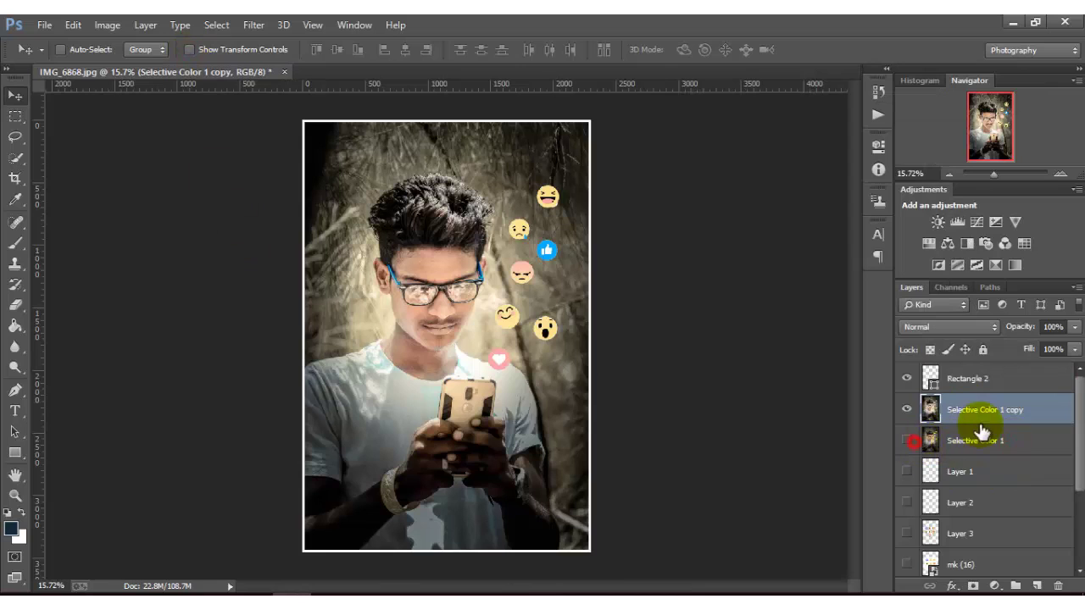
pyautogui.rightClick(986, 412)
pyautogui.click(674, 488)
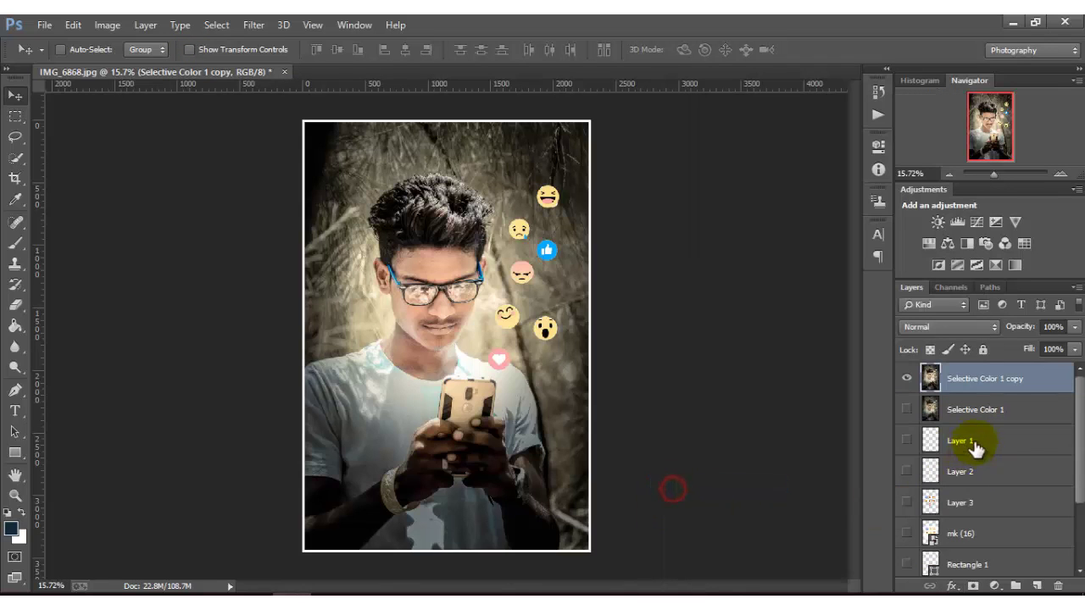
pyautogui.click(1078, 496)
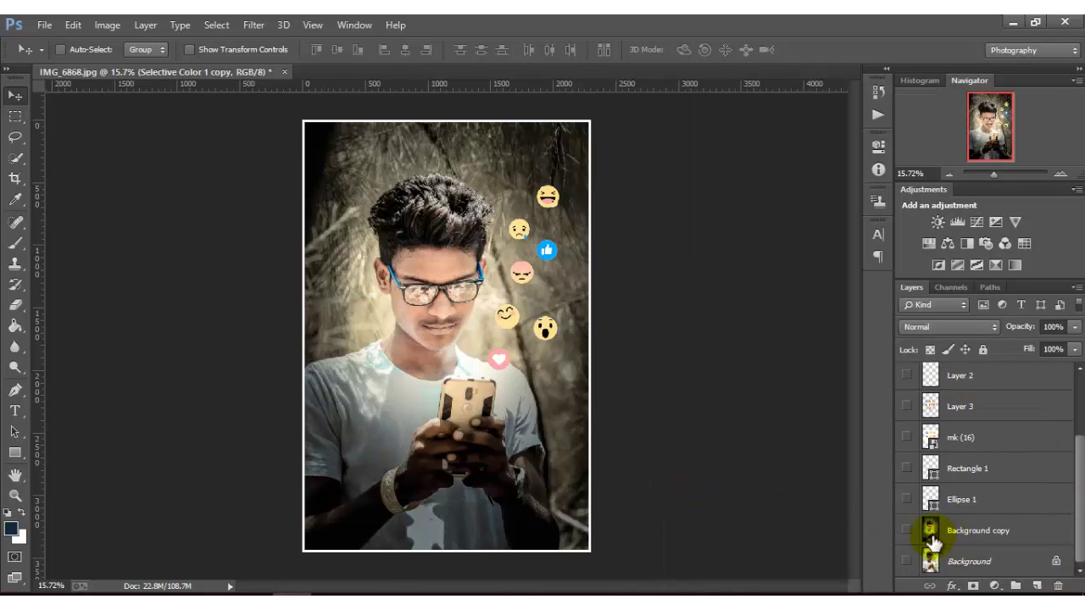
pyautogui.moveTo(1077, 475); pyautogui.dragTo(1079, 385)
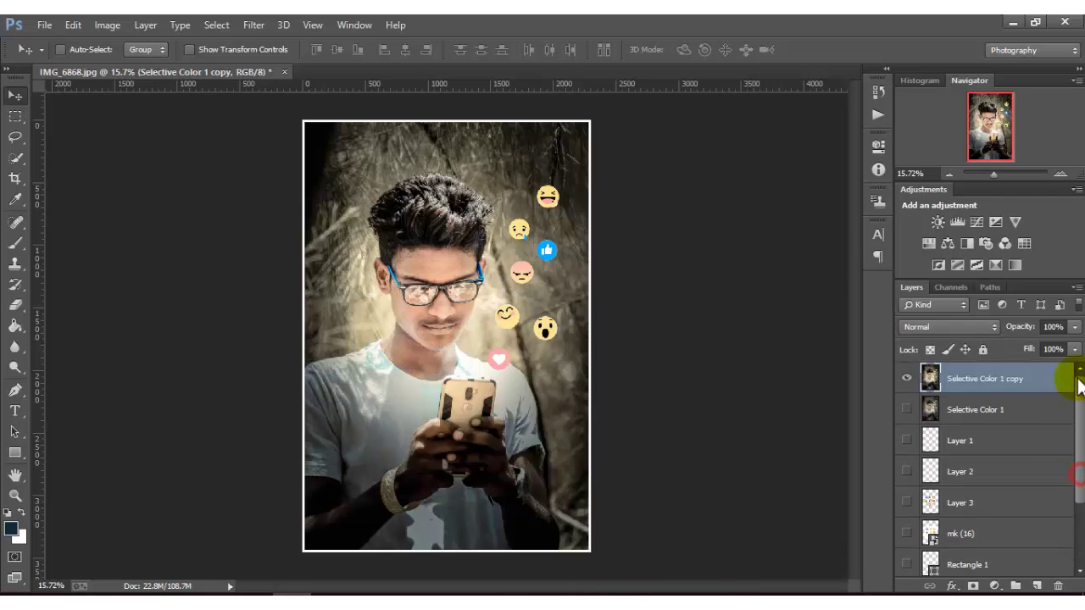
# Toggle the merged layer's visibility repeatedly to compare the edit against the original photo.
pyautogui.click(906, 379)
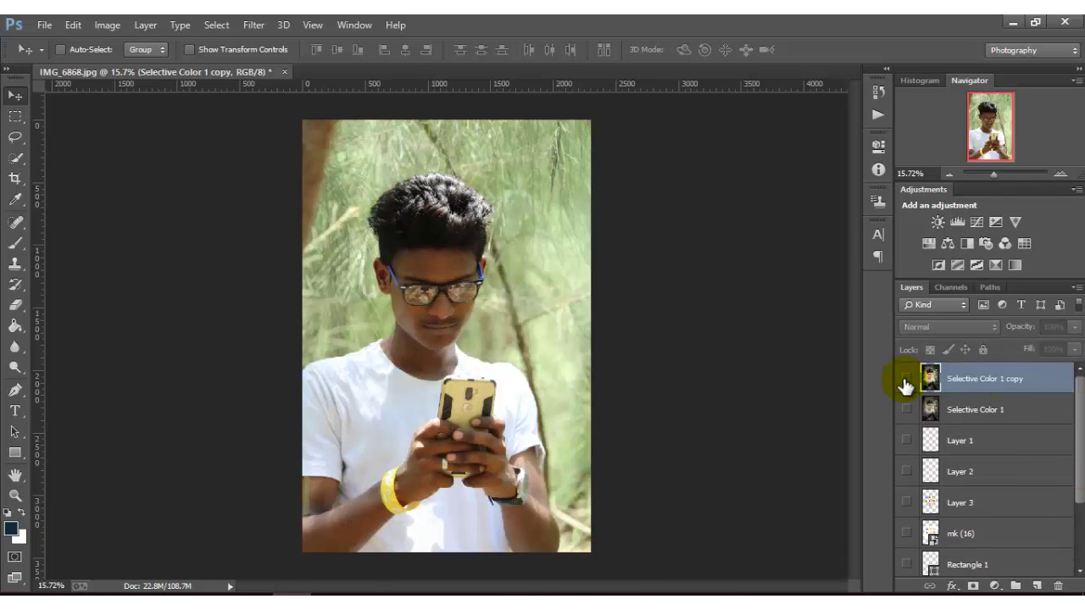
pyautogui.click(906, 381)
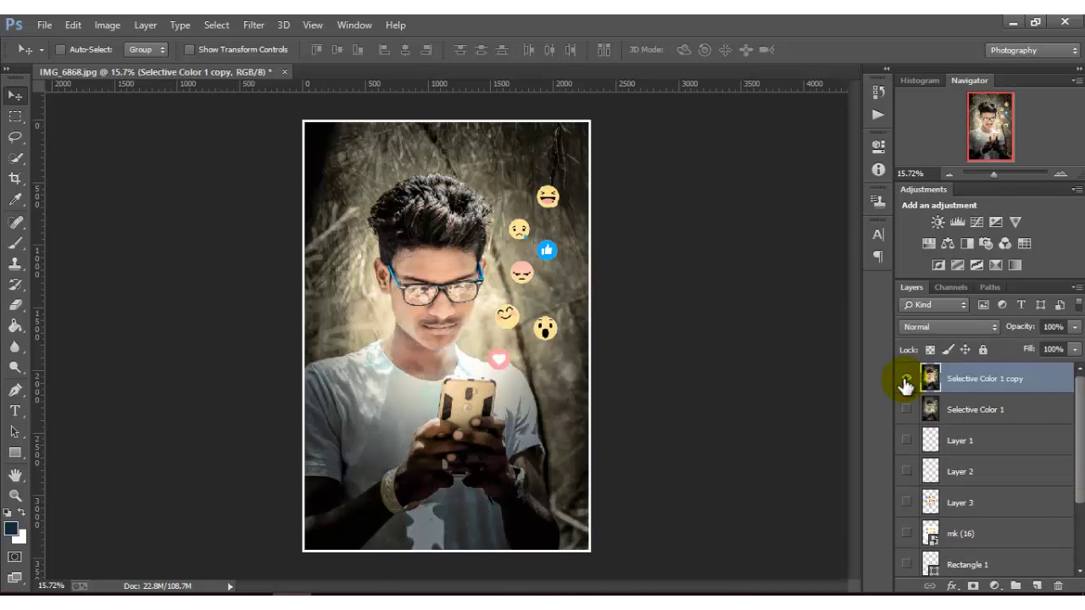
pyautogui.click(906, 381)
pyautogui.click(906, 382)
pyautogui.click(907, 382)
pyautogui.click(906, 381)
pyautogui.click(906, 381)
pyautogui.click(906, 381)
# Turn off the top merged layer's visibility to reveal the unedited original photo.
pyautogui.click(906, 382)
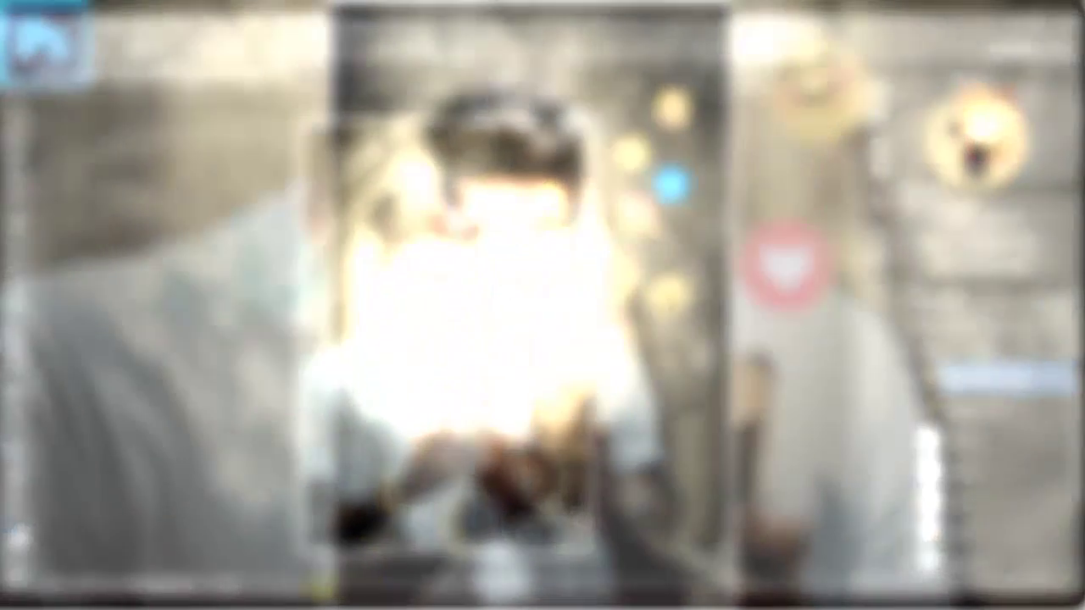